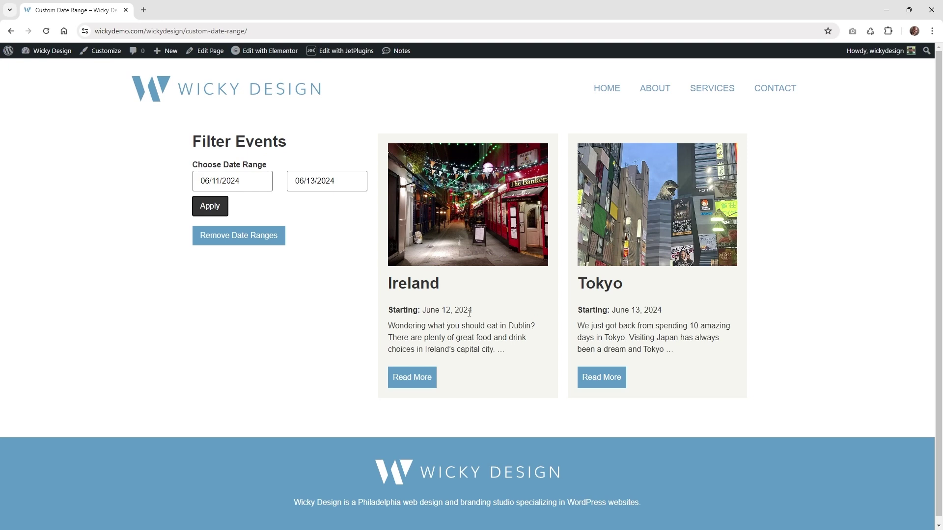
# Check Ireland's starting date against the selected date range and remove the date range filter
pyautogui.moveTo(509, 315); pyautogui.dragTo(431, 309)
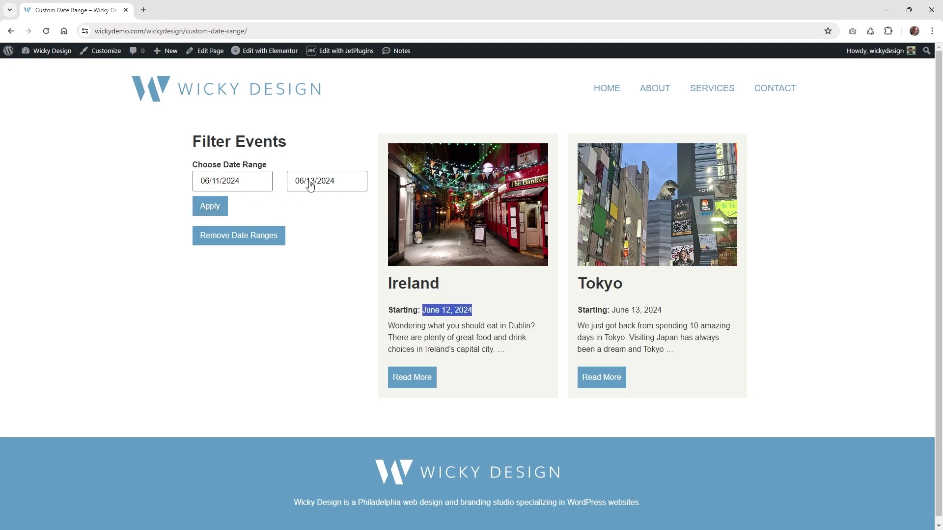
pyautogui.click(278, 249)
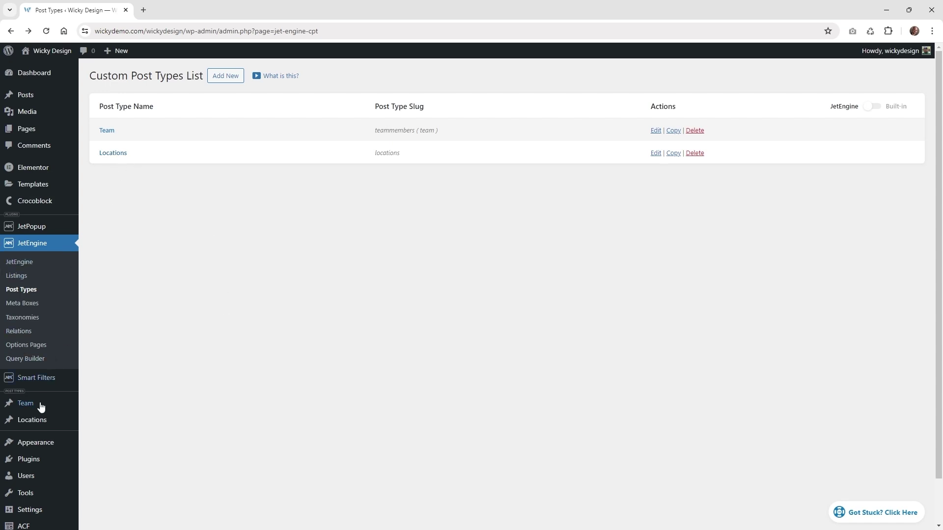
# Open the France entry from the Locations list, inspect its Date setting and calendar, and return to the list
pyautogui.moveTo(40, 429)
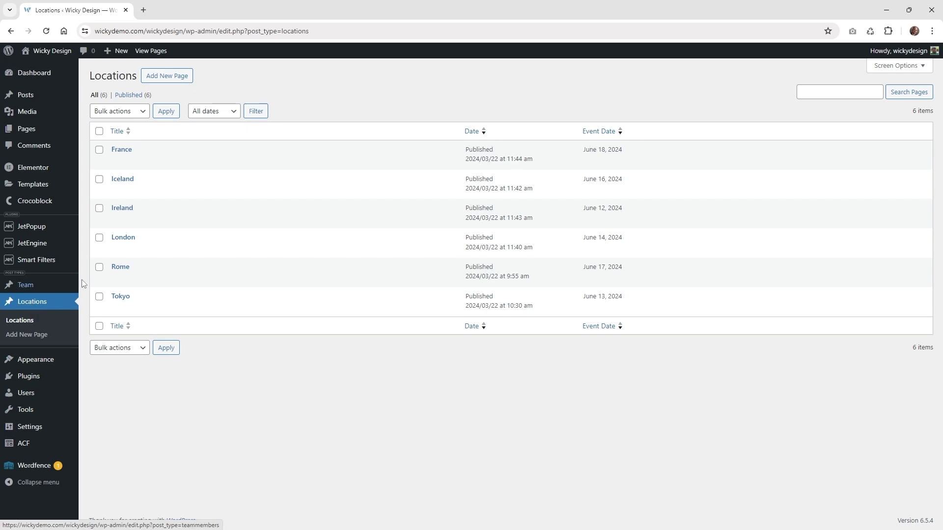
pyautogui.moveTo(125, 157)
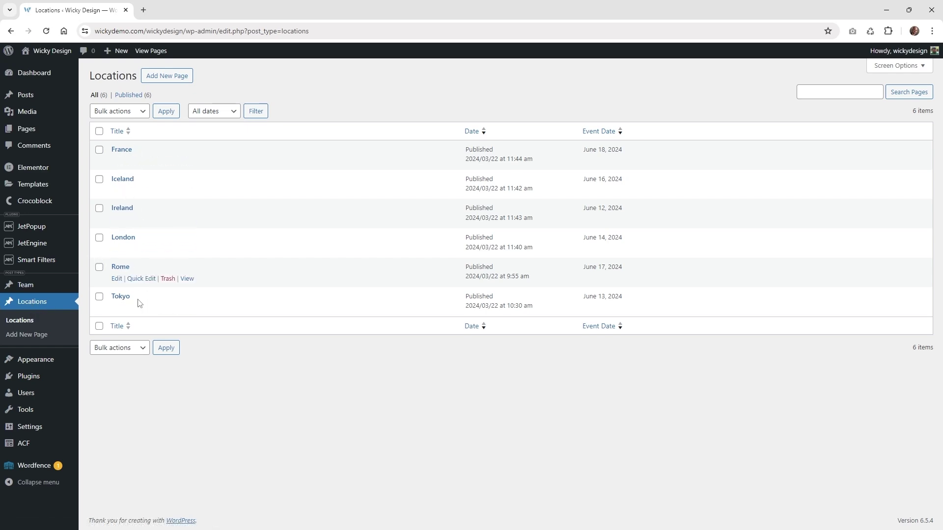
pyautogui.click(127, 154)
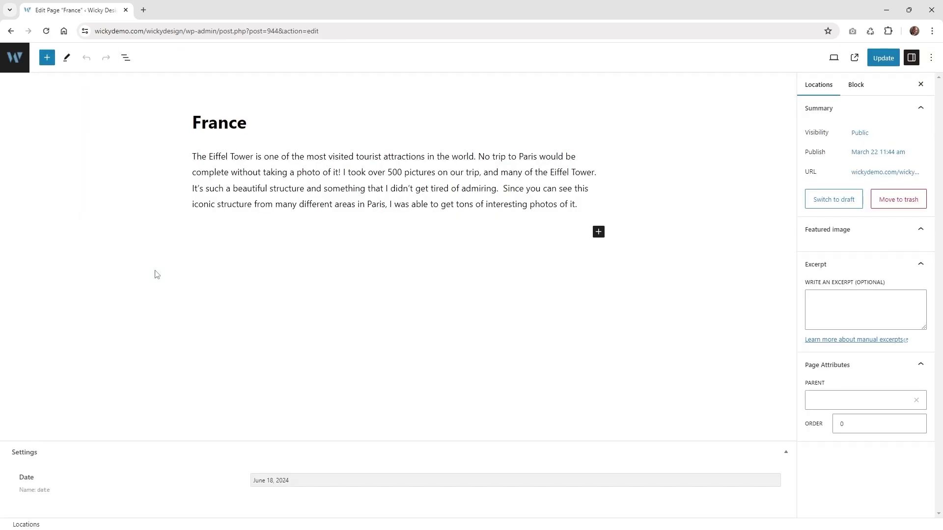
pyautogui.click(294, 480)
pyautogui.click(259, 499)
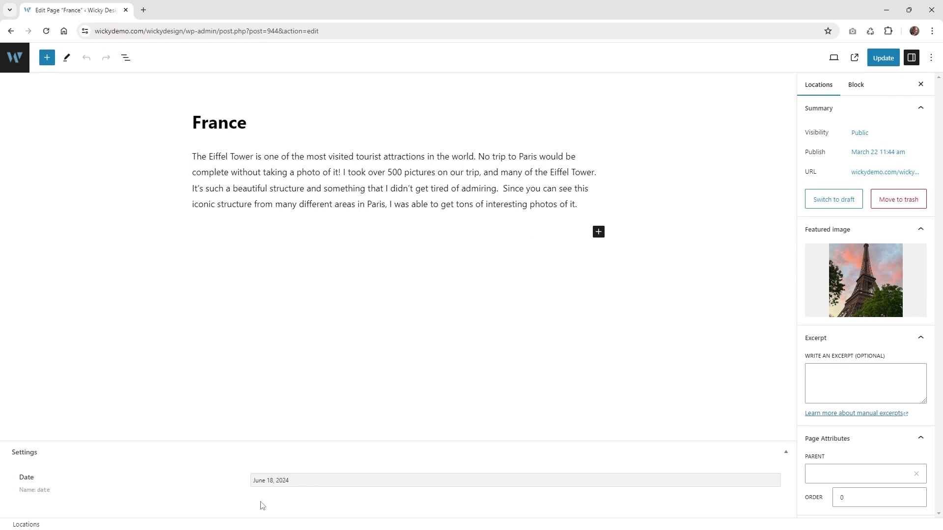
pyautogui.click(9, 54)
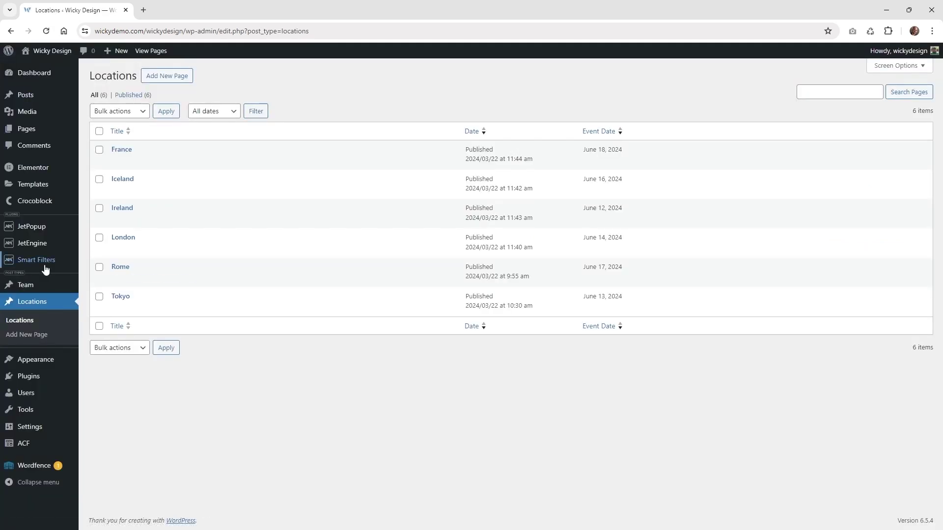
# Open the Locations post type in JetEngine for editing and expand its Date meta field's settings
pyautogui.moveTo(46, 246)
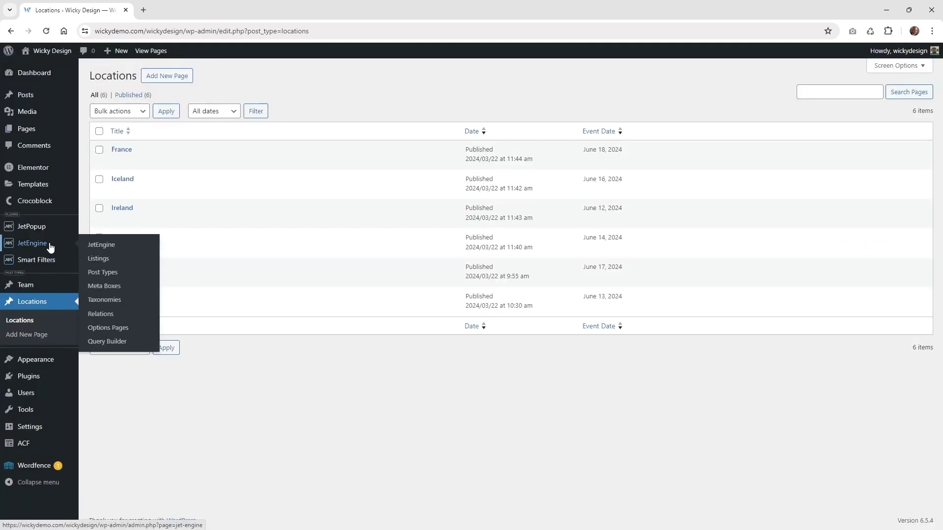
pyautogui.click(113, 280)
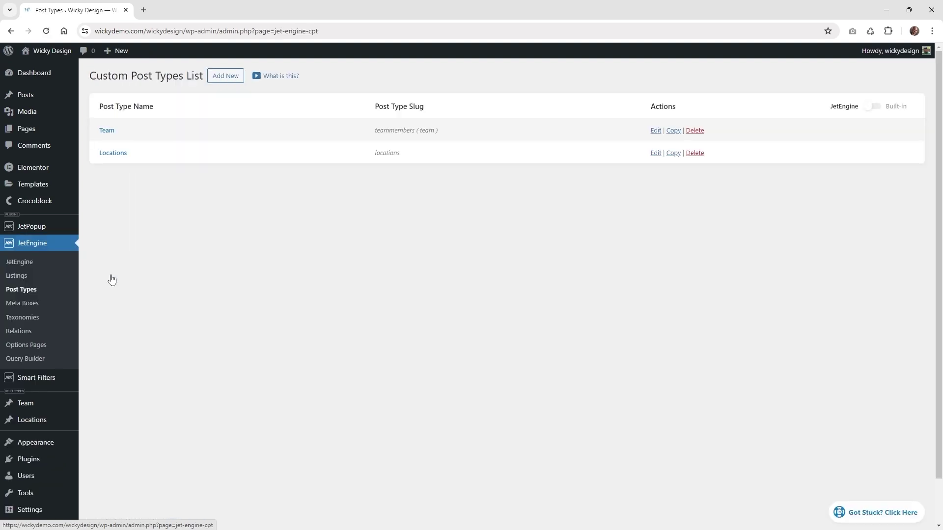
pyautogui.click(116, 157)
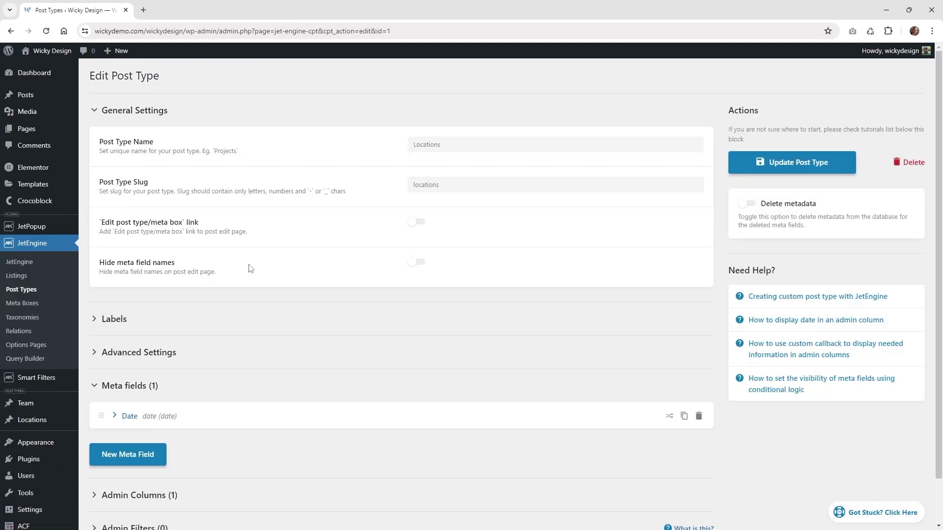
pyautogui.scroll(-1, 248, 268)
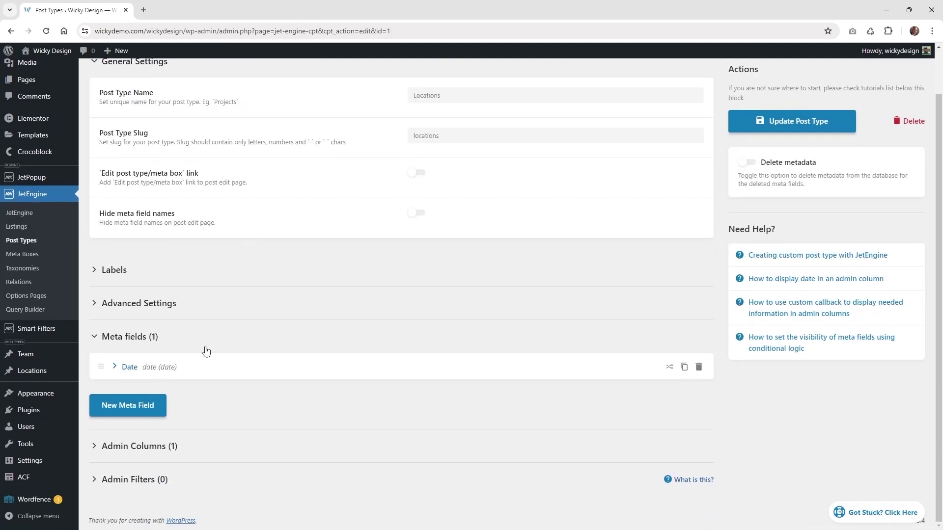
pyautogui.click(116, 372)
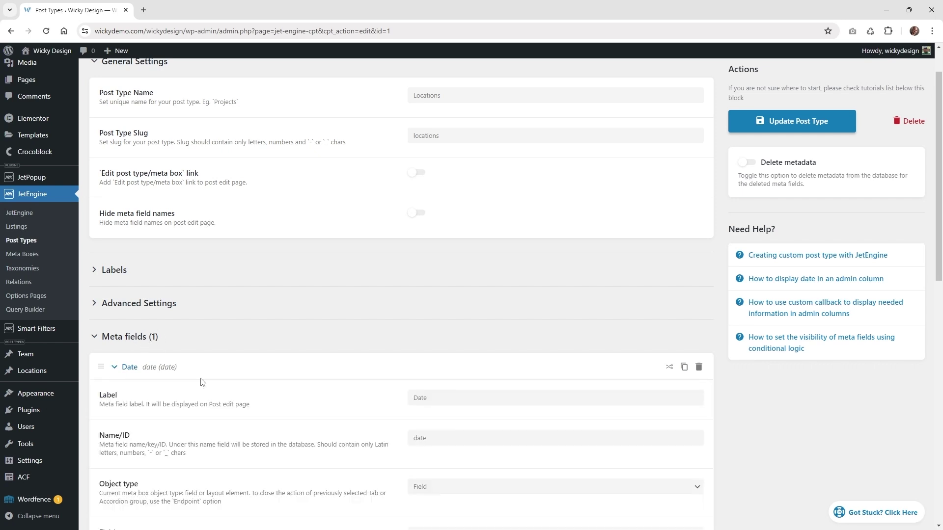
pyautogui.scroll(-4, 201, 393)
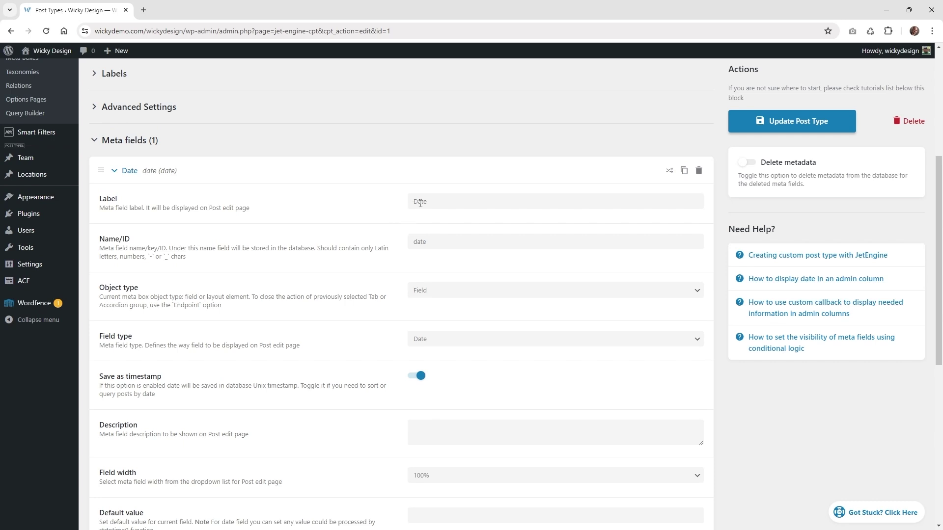
# Review the meta field's label "Date" and name "date", and choose Field as its object type
pyautogui.click(430, 200)
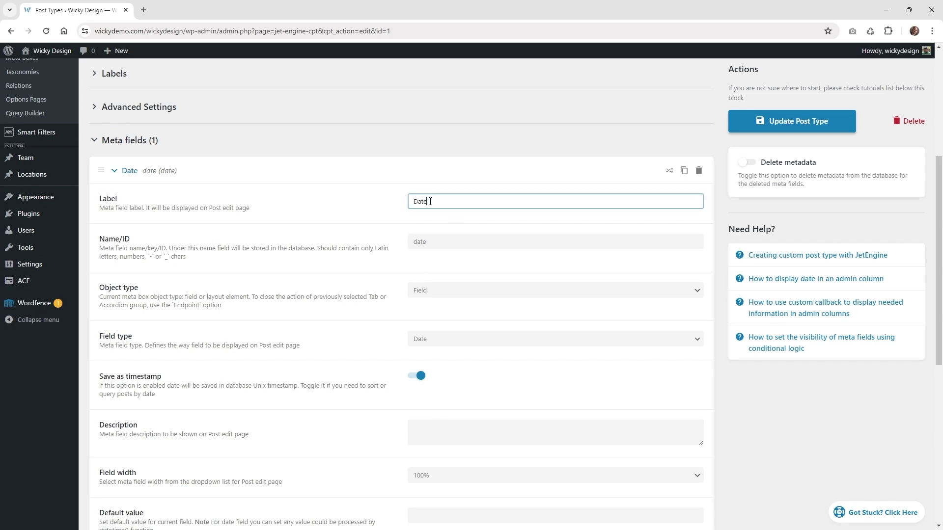
pyautogui.moveTo(437, 203); pyautogui.dragTo(401, 209)
pyautogui.click(428, 237)
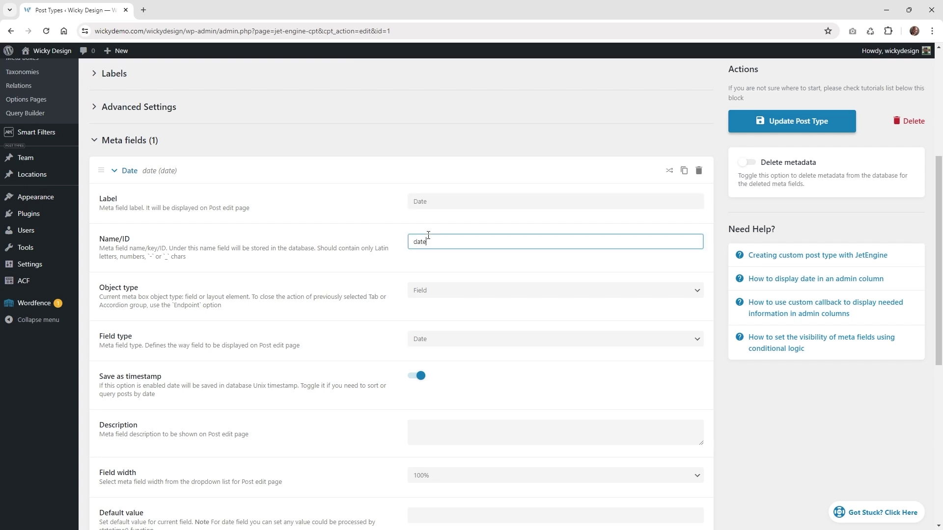
pyautogui.moveTo(447, 240); pyautogui.dragTo(379, 244)
pyautogui.click(435, 294)
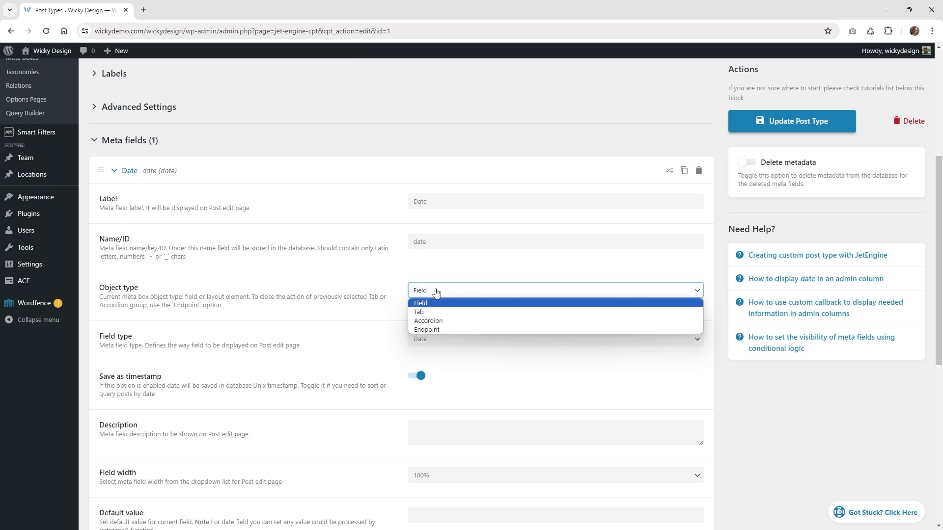
pyautogui.click(431, 305)
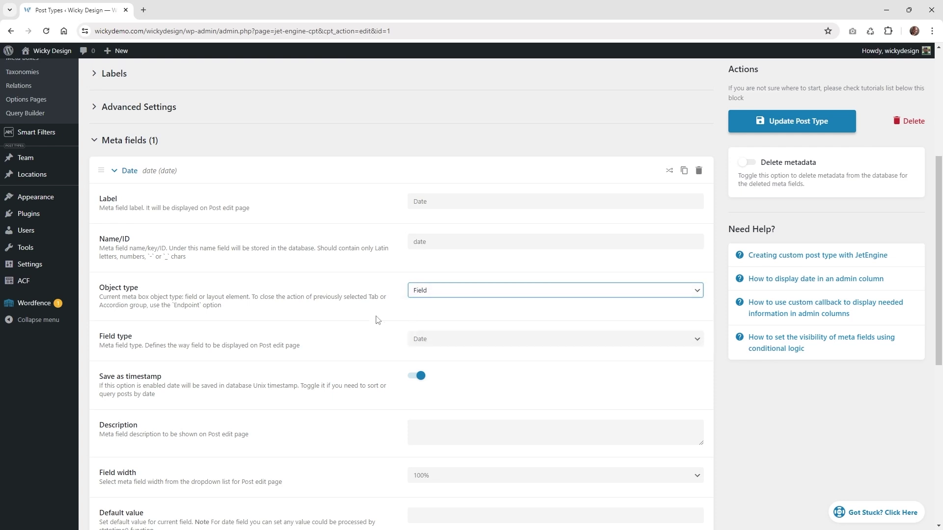
# Choose Date as the meta field type, review its remaining options, and update the Locations post type
pyautogui.scroll(-2, 379, 320)
pyautogui.click(436, 241)
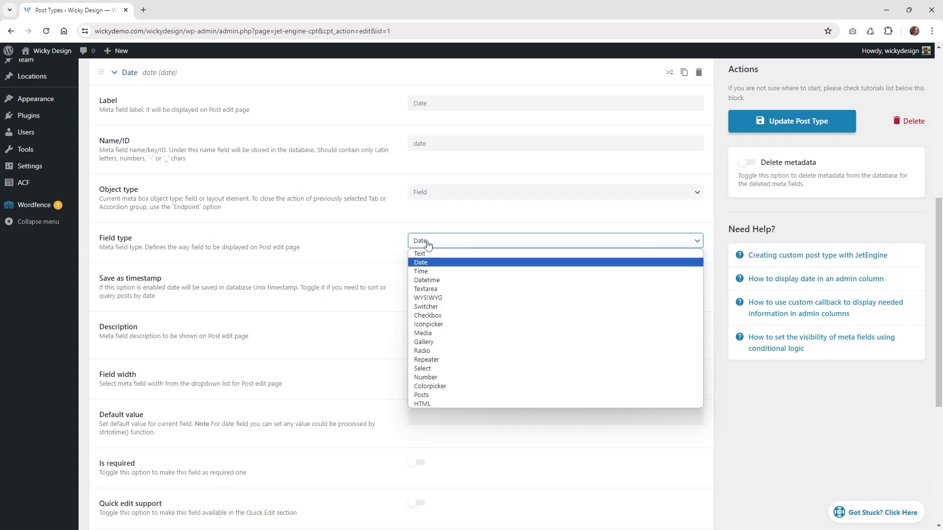
pyautogui.click(429, 263)
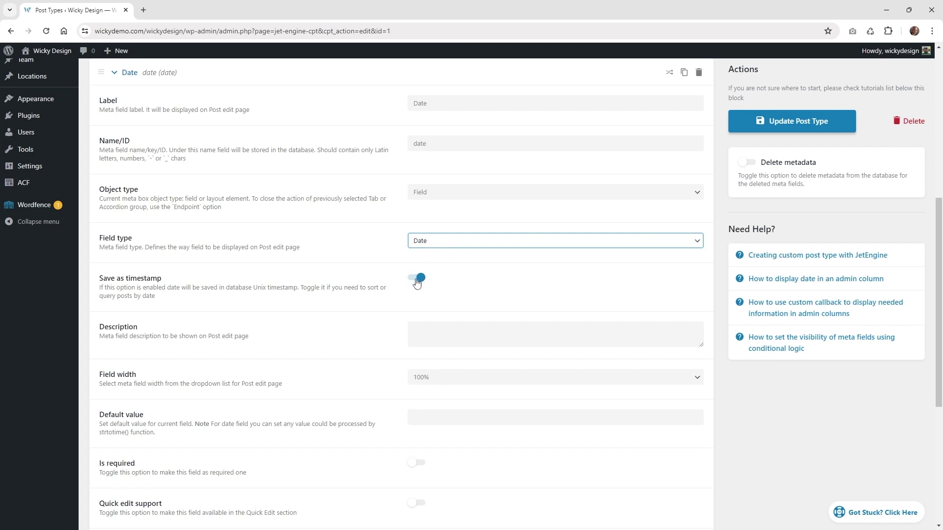
pyautogui.scroll(-2, 410, 287)
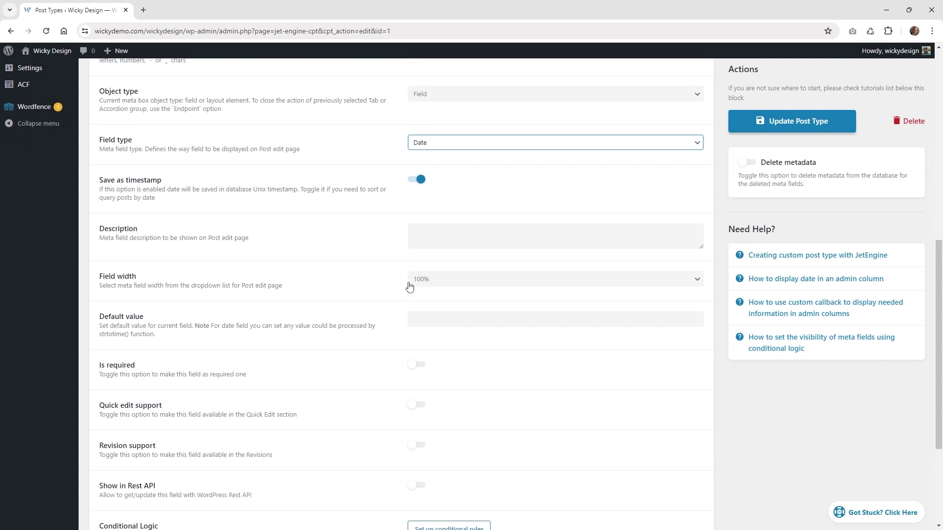
pyautogui.scroll(-2, 388, 339)
pyautogui.scroll(-1, 392, 377)
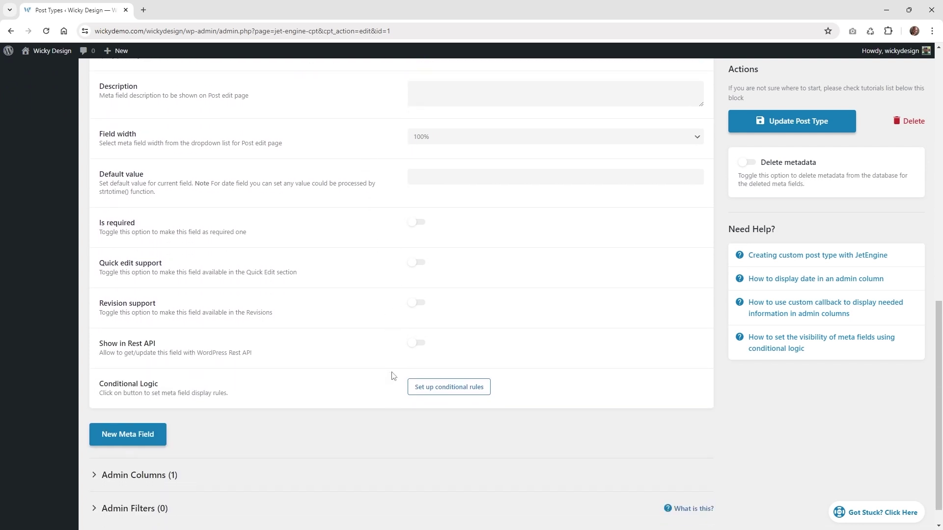
pyautogui.scroll(-1, 392, 376)
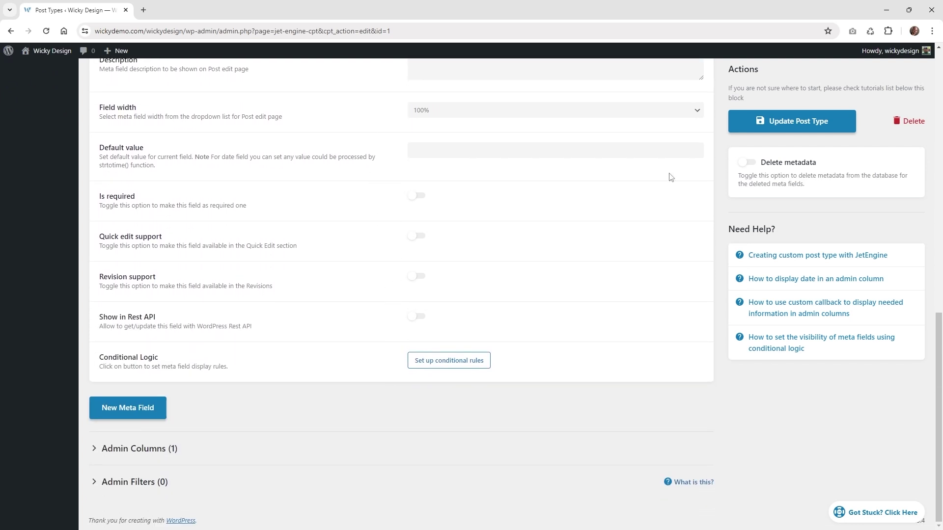
pyautogui.click(795, 131)
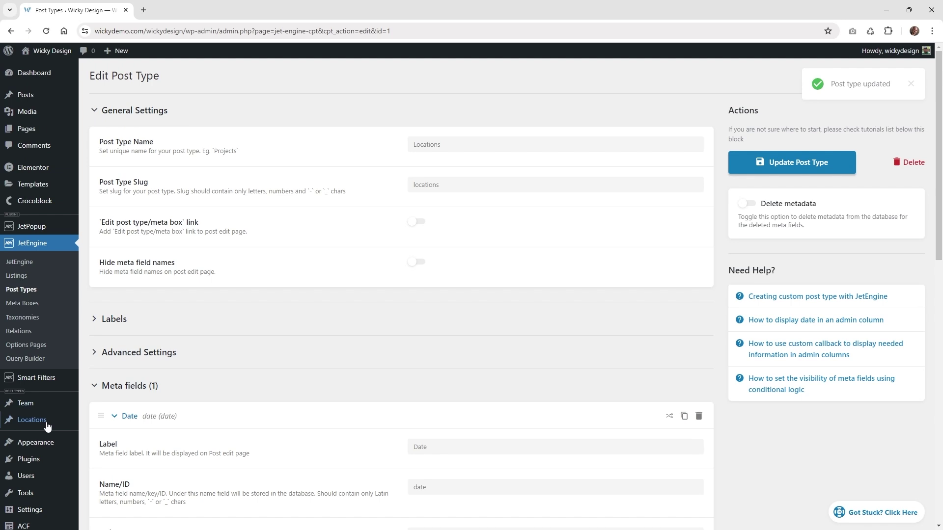
# Open the Iceland location for editing and view the calendar of its Date field
pyautogui.click(48, 426)
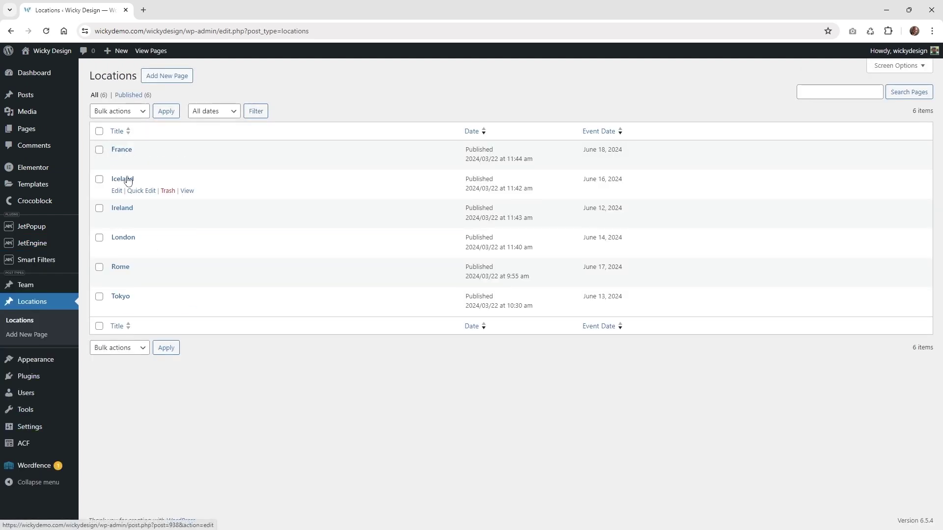
pyautogui.click(123, 179)
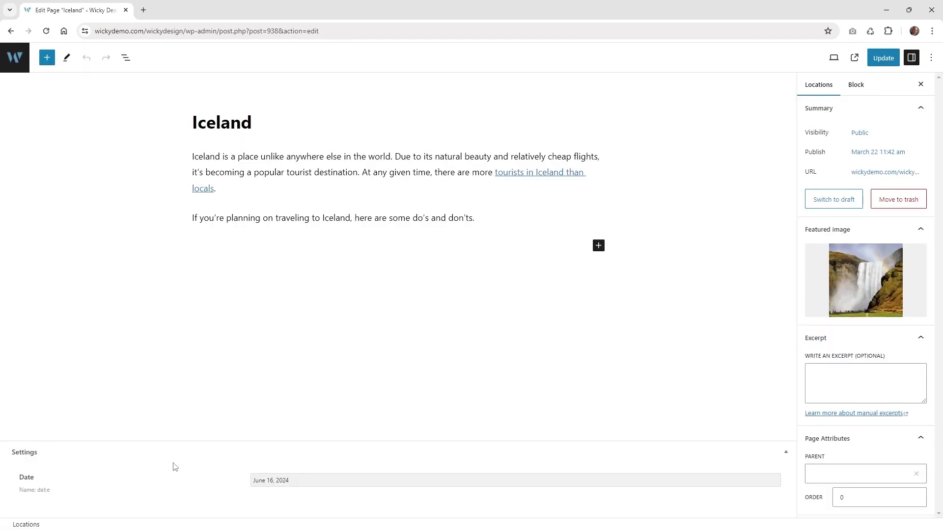
pyautogui.click(290, 481)
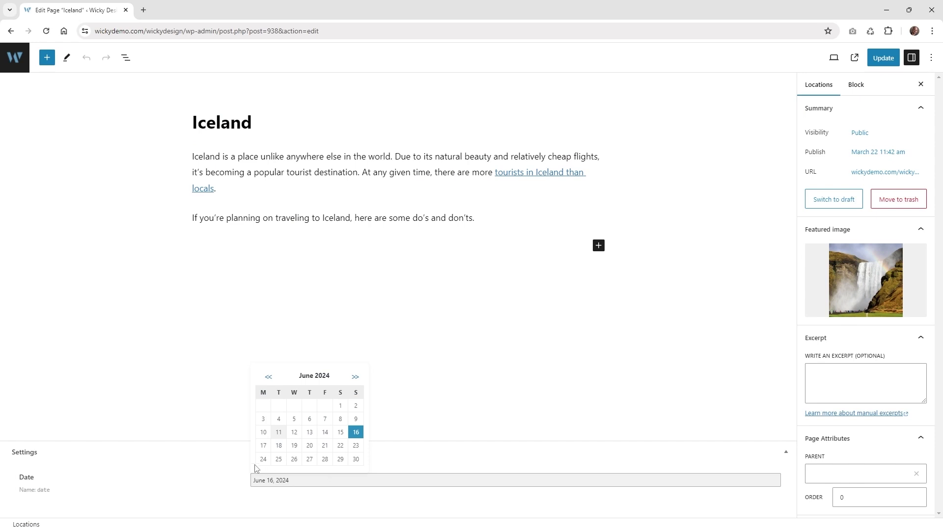
pyautogui.click(233, 454)
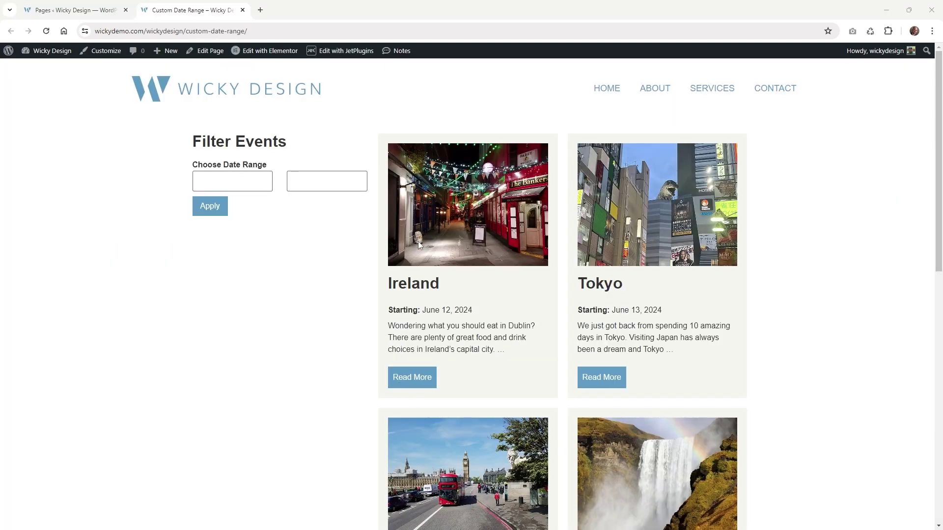
# Examine the event listing on the Custom Date Range page, including the starting date on the Ireland card
pyautogui.scroll(-1, 498, 227)
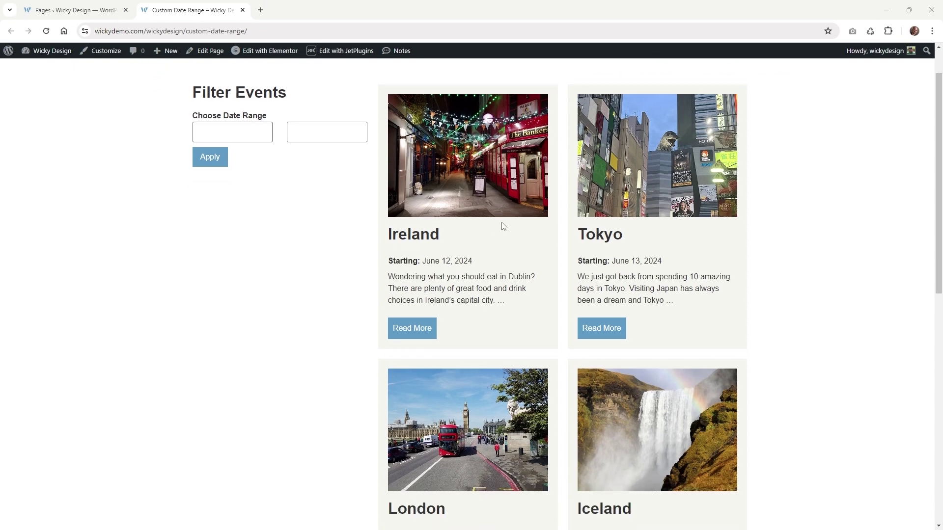
pyautogui.moveTo(473, 261); pyautogui.dragTo(424, 259)
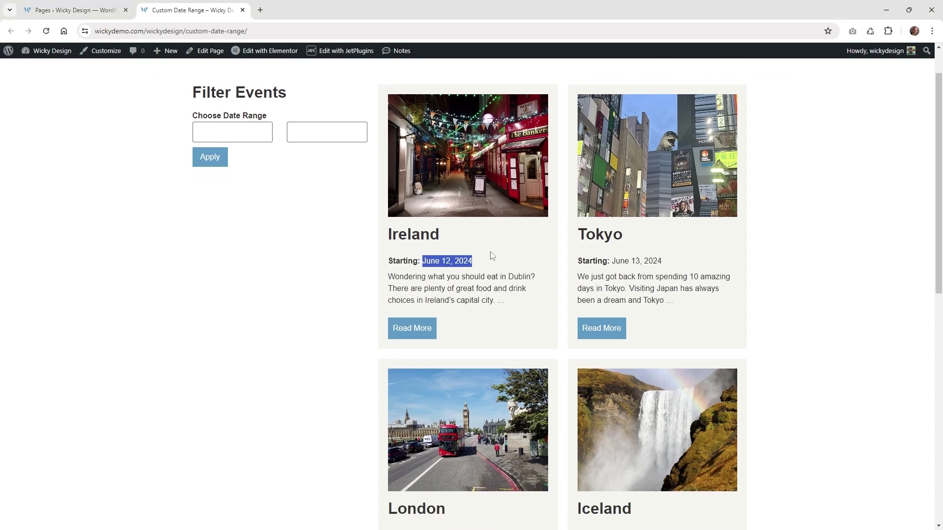
pyautogui.click(454, 263)
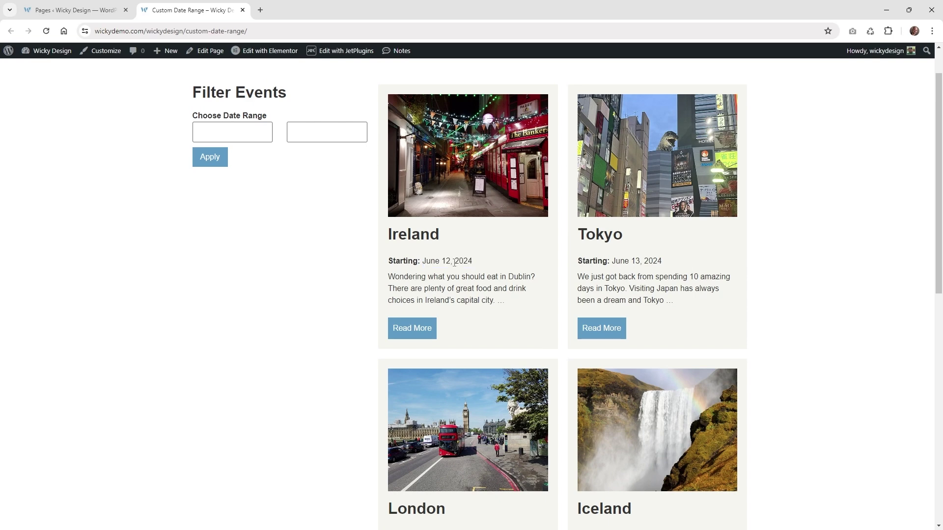
# Return to the WordPress admin and open the JetEngine listing items list
pyautogui.click(64, 10)
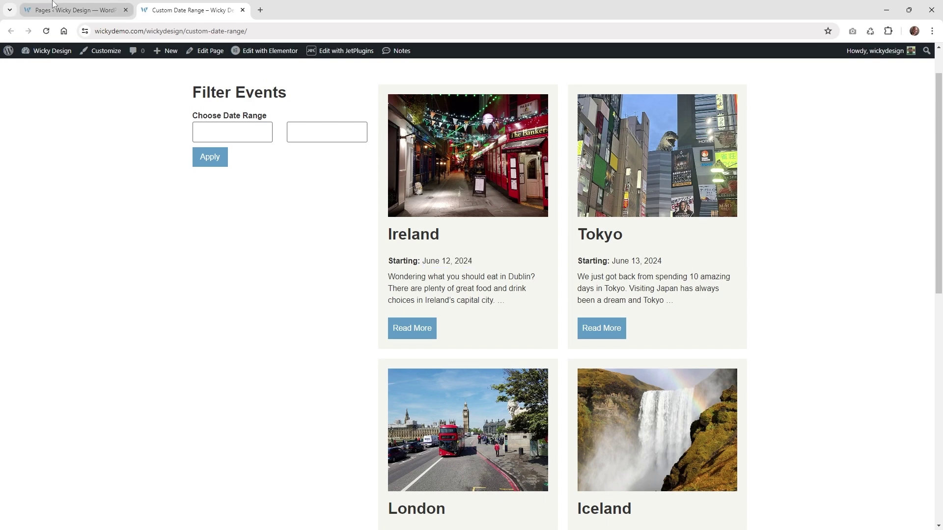
pyautogui.moveTo(59, 278)
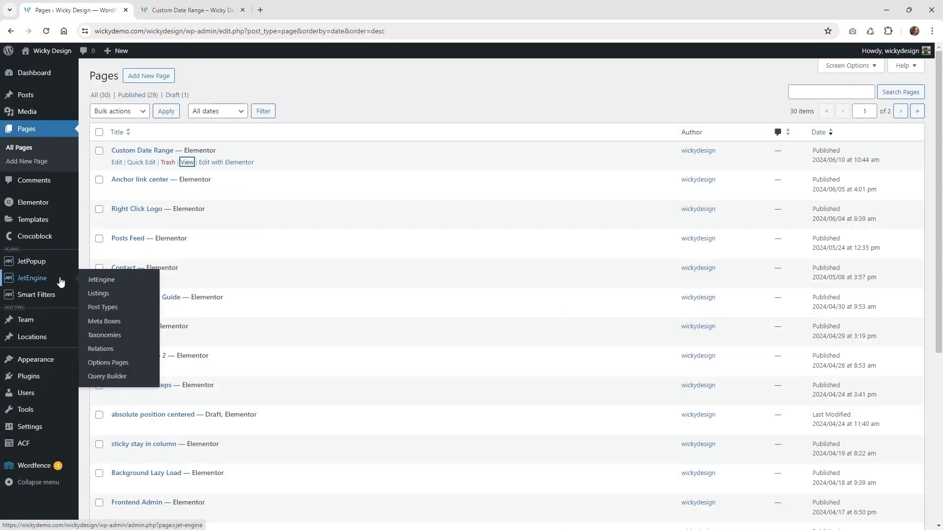
pyautogui.click(99, 293)
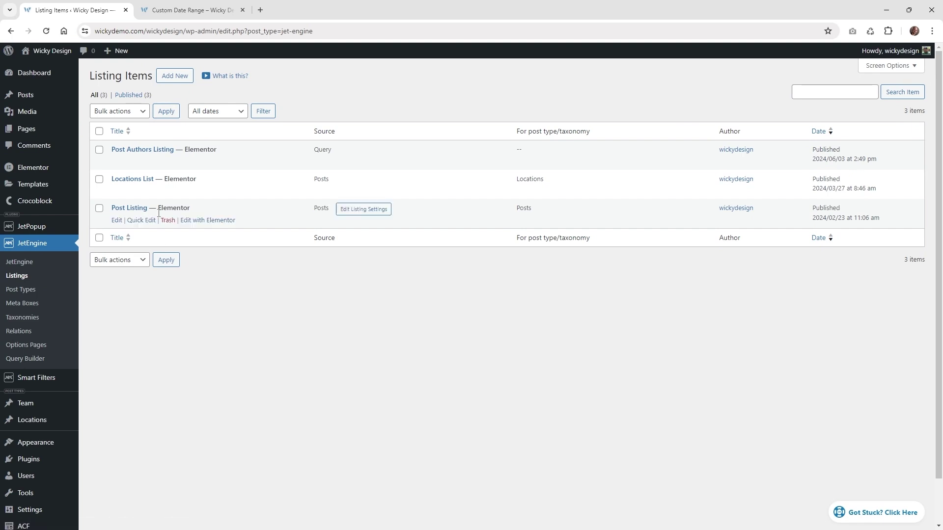
pyautogui.click(177, 80)
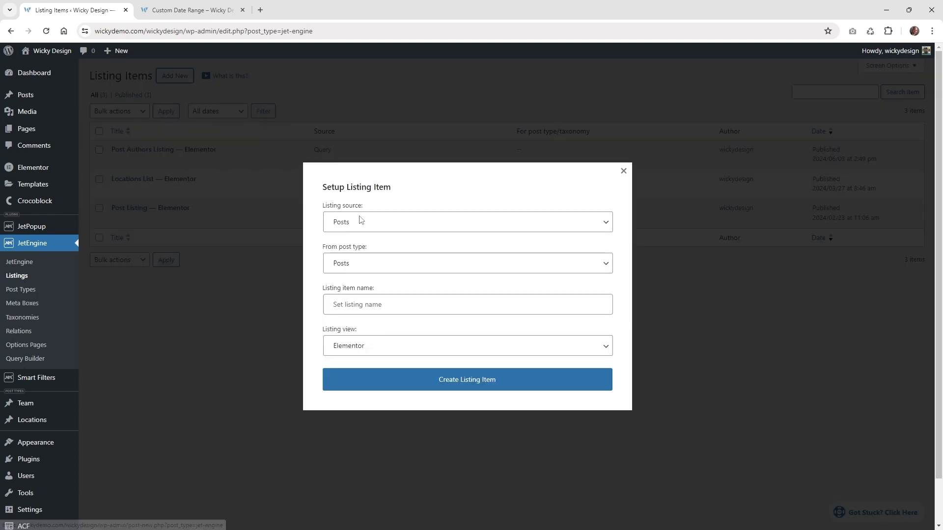
pyautogui.click(365, 267)
pyautogui.scroll(-2, 387, 300)
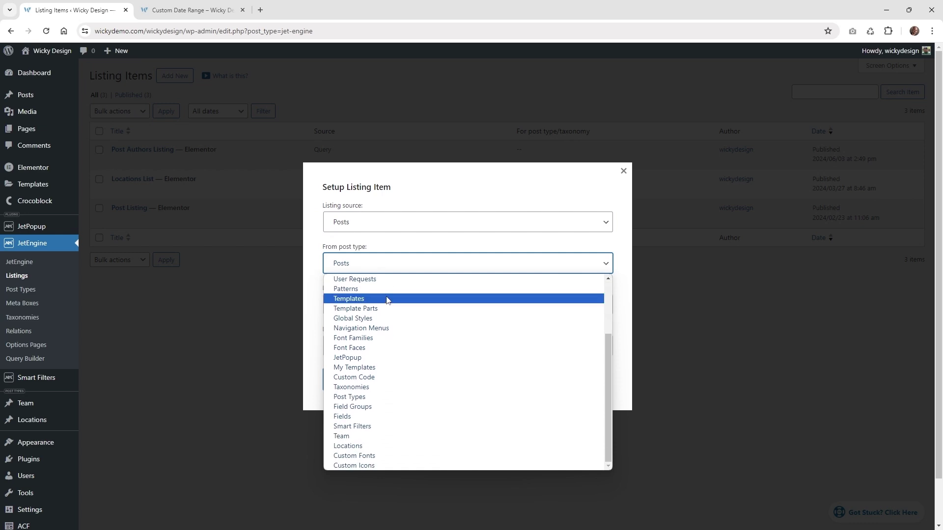
pyautogui.click(366, 447)
pyautogui.click(363, 308)
pyautogui.click(347, 347)
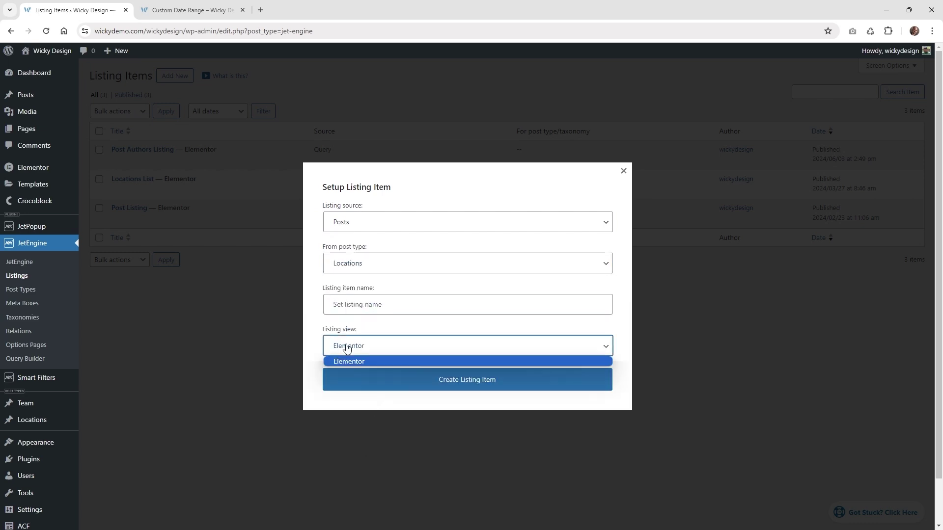
pyautogui.click(366, 348)
pyautogui.click(624, 171)
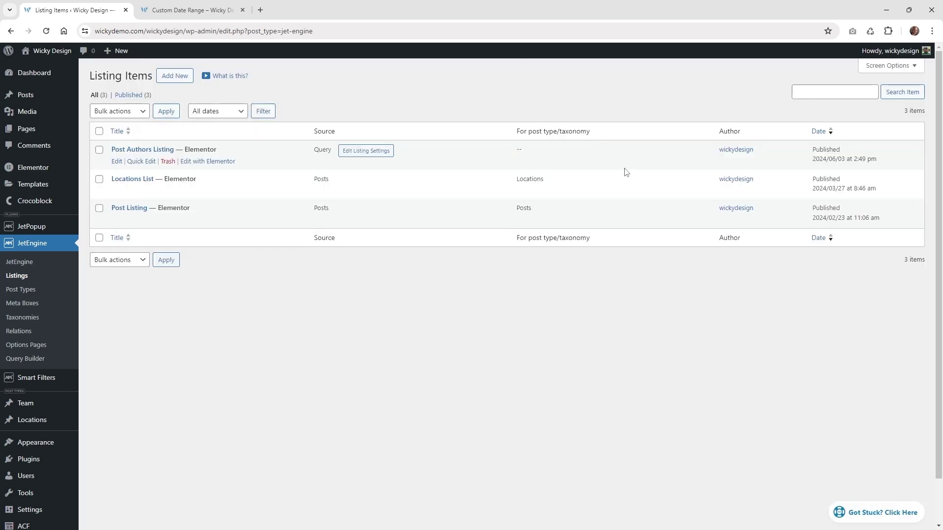
# Open the Locations List listing in the Elementor editor in a new tab and review the featured image's source options
pyautogui.rightClick(206, 191)
pyautogui.click(232, 201)
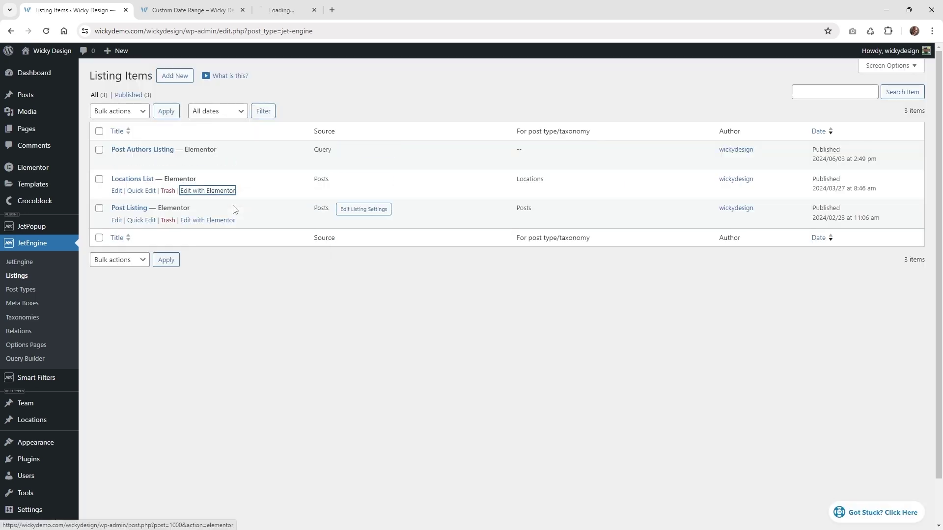
pyautogui.click(293, 6)
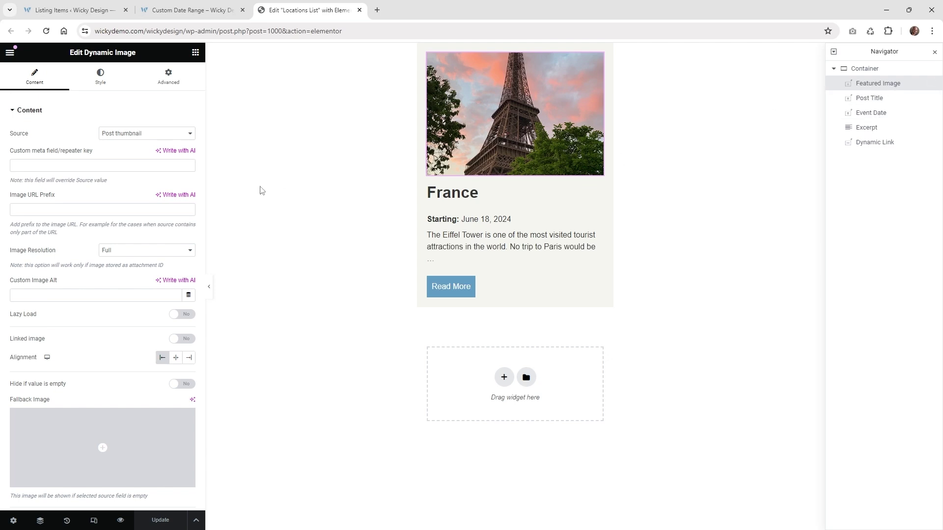
pyautogui.click(129, 134)
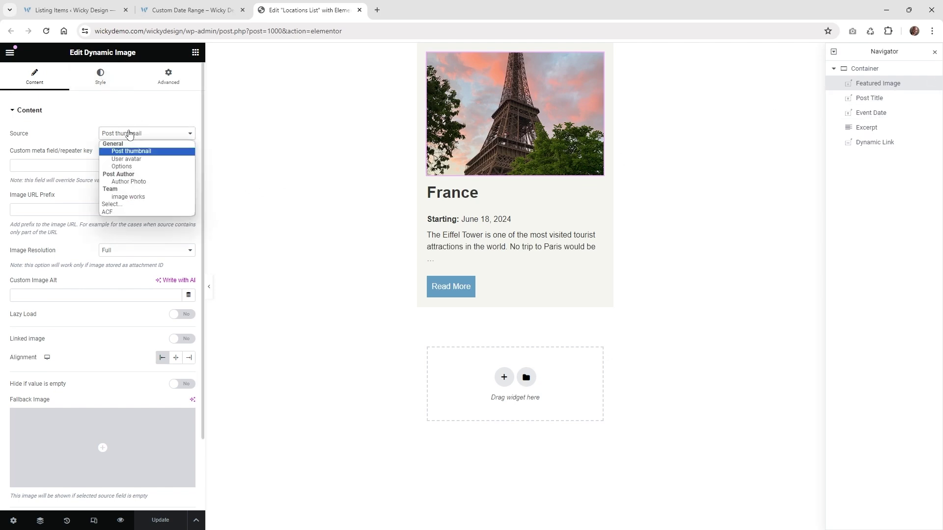
pyautogui.click(136, 112)
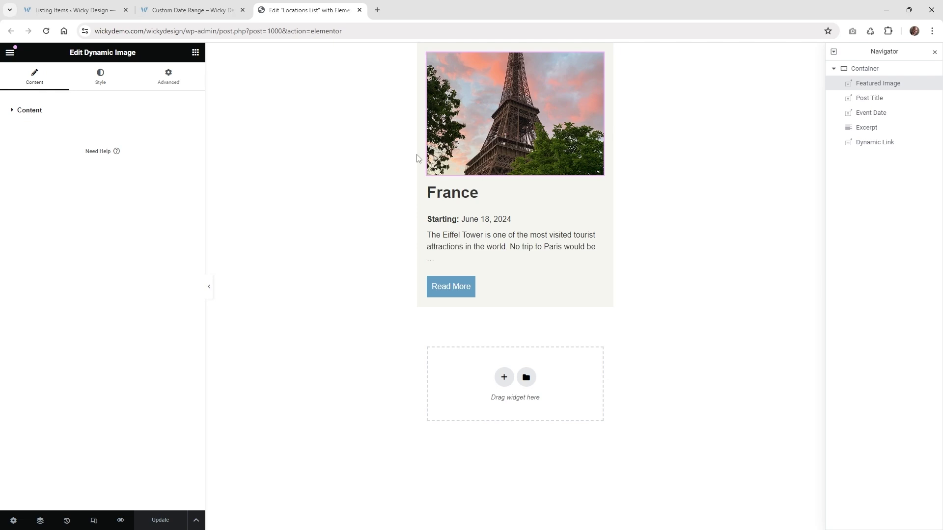
# Review the source and object field options of the listing's Post Title
pyautogui.click(532, 196)
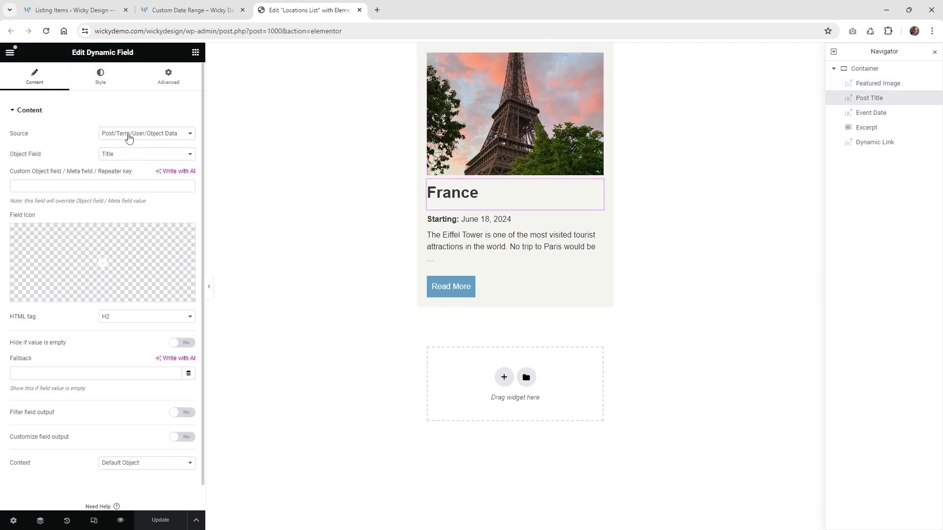
pyautogui.click(130, 138)
pyautogui.click(126, 135)
pyautogui.click(127, 157)
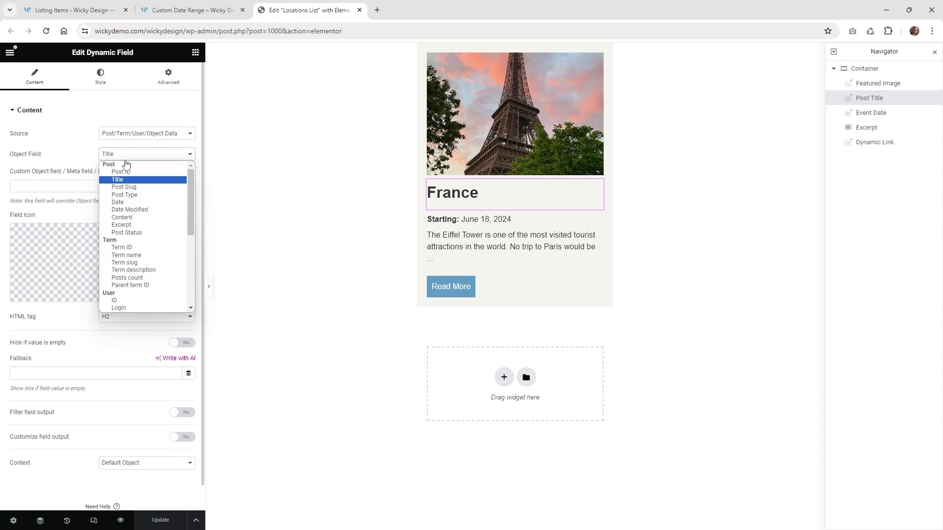
# Choose Meta Data as the Event Date field's source and the Locations Date field as its meta field
pyautogui.click(532, 219)
pyautogui.click(533, 219)
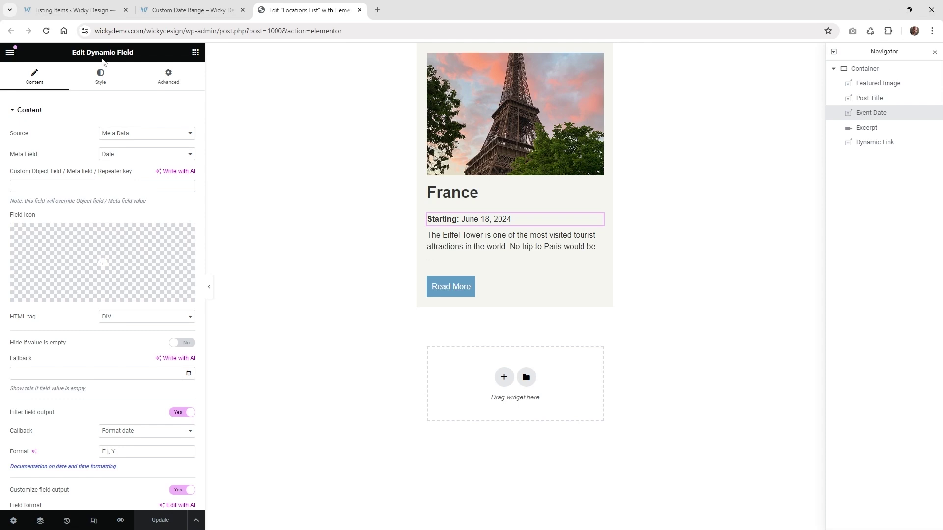
pyautogui.click(139, 134)
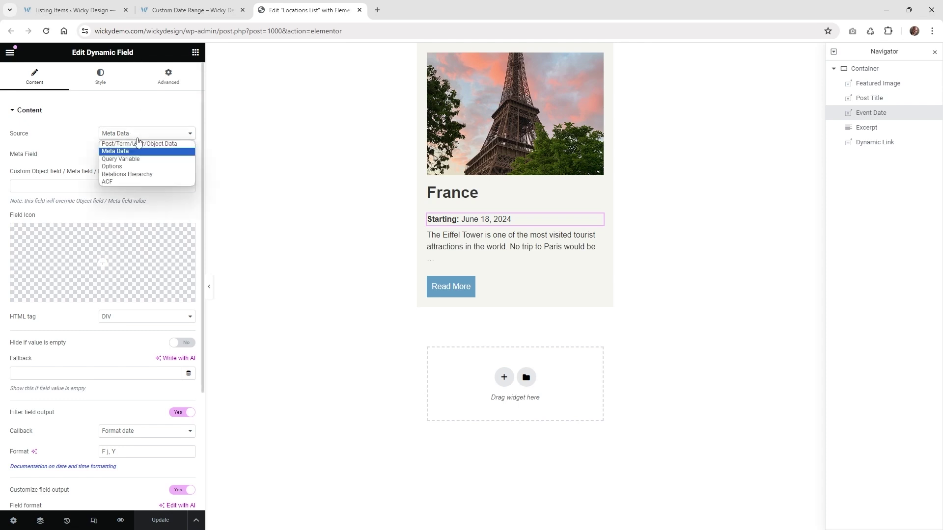
pyautogui.click(115, 152)
pyautogui.click(123, 154)
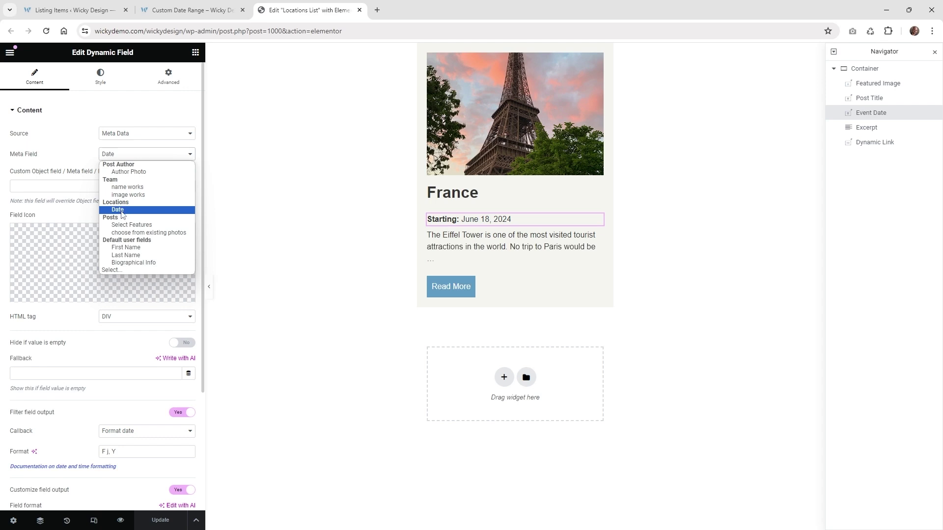
pyautogui.click(121, 213)
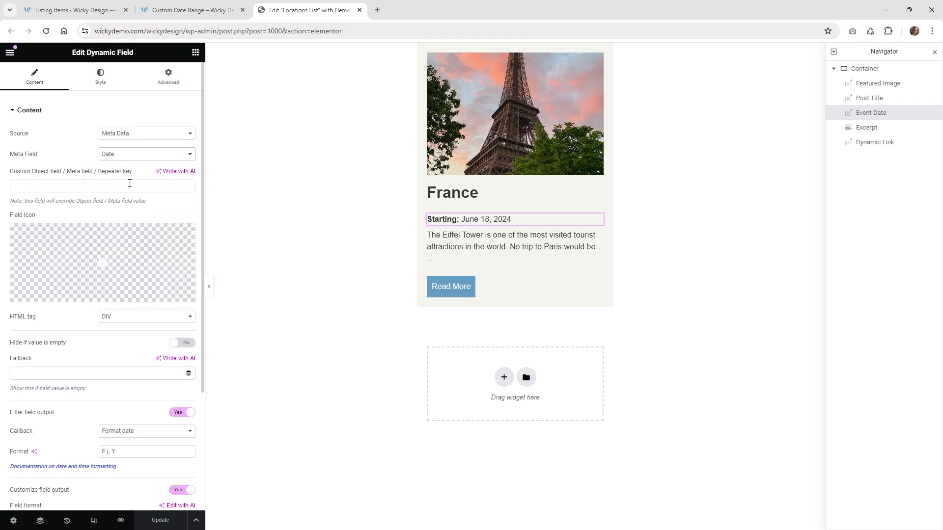
# Enable filtered output for the Event Date with the Format date callback, and enable its customized field output
pyautogui.hotkey('ctrl', 'z')
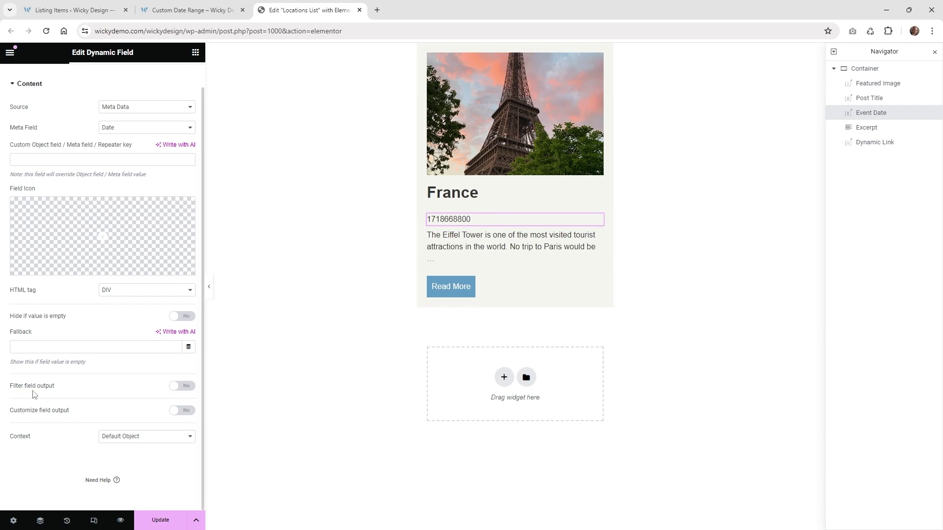
pyautogui.click(185, 388)
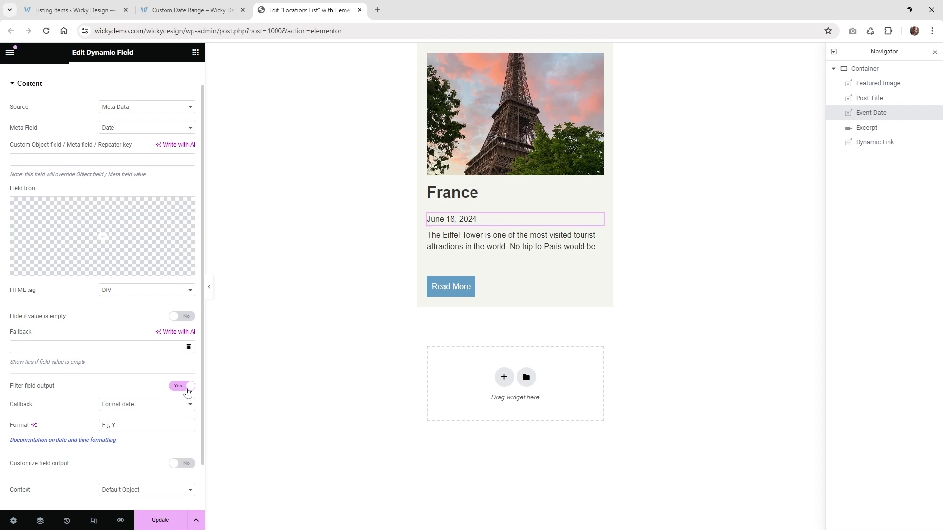
pyautogui.click(146, 406)
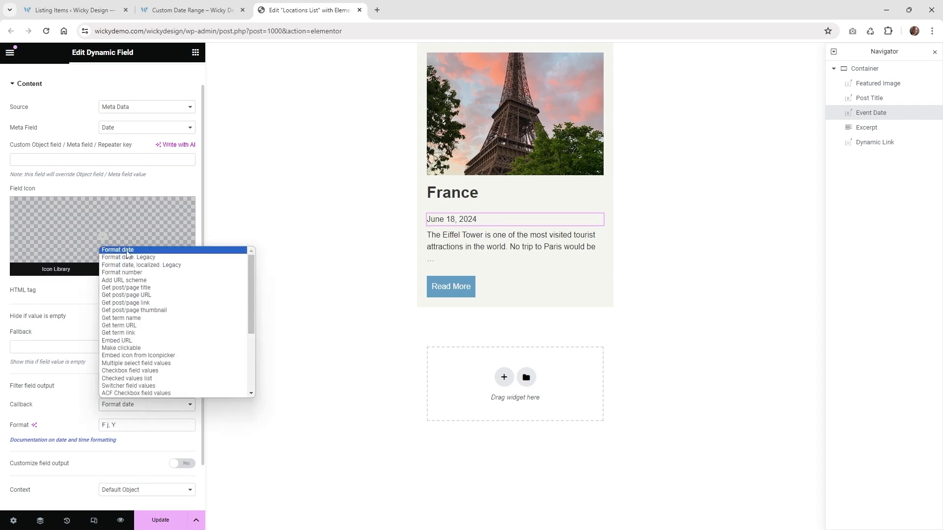
pyautogui.click(126, 253)
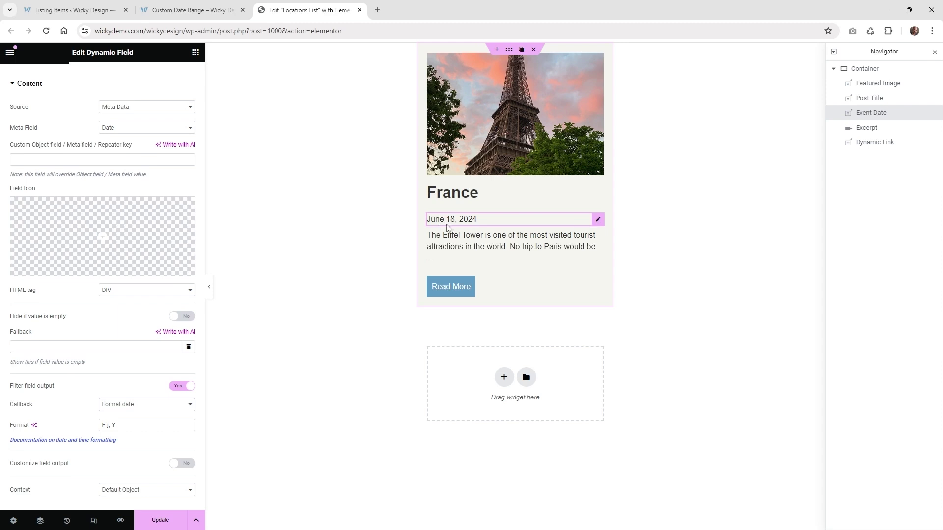
pyautogui.scroll(-1, 132, 401)
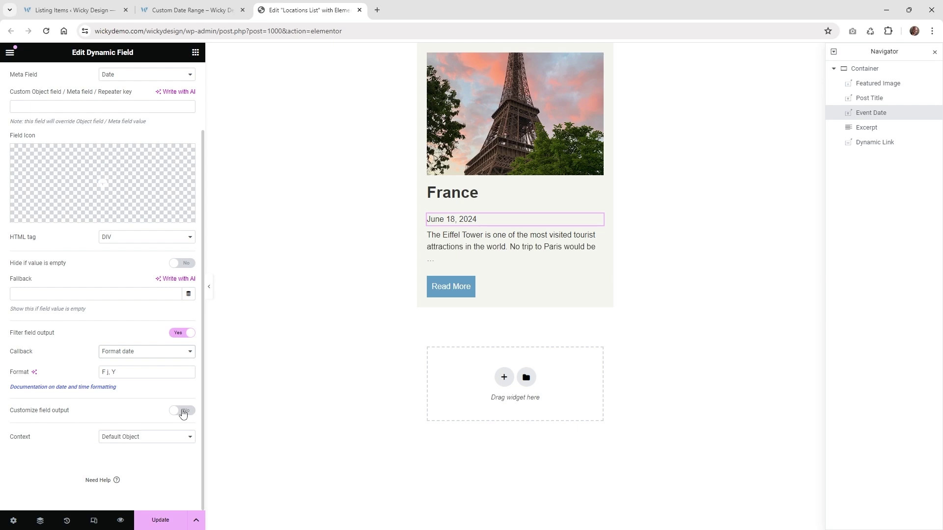
pyautogui.click(183, 412)
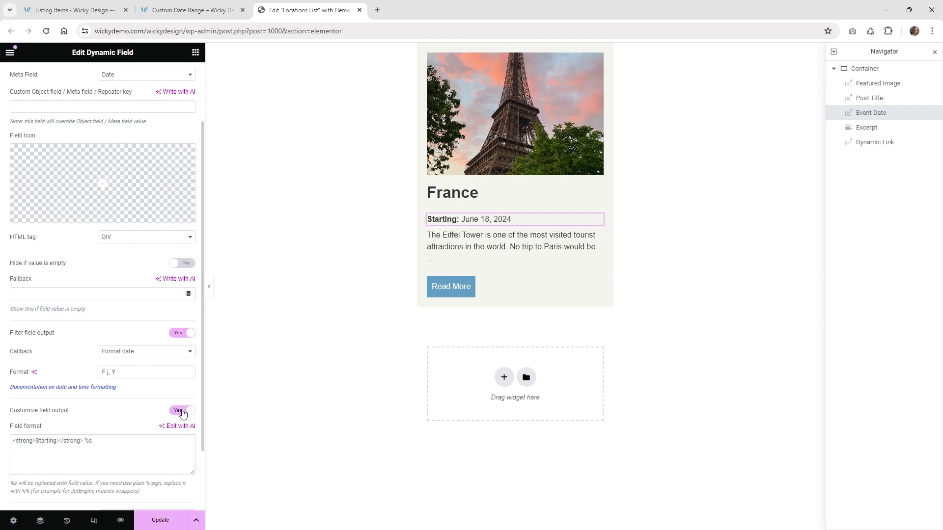
# Remove the bold "Starting:" prefix from the Event Date's field format, and undo that removal
pyautogui.scroll(-2, 93, 429)
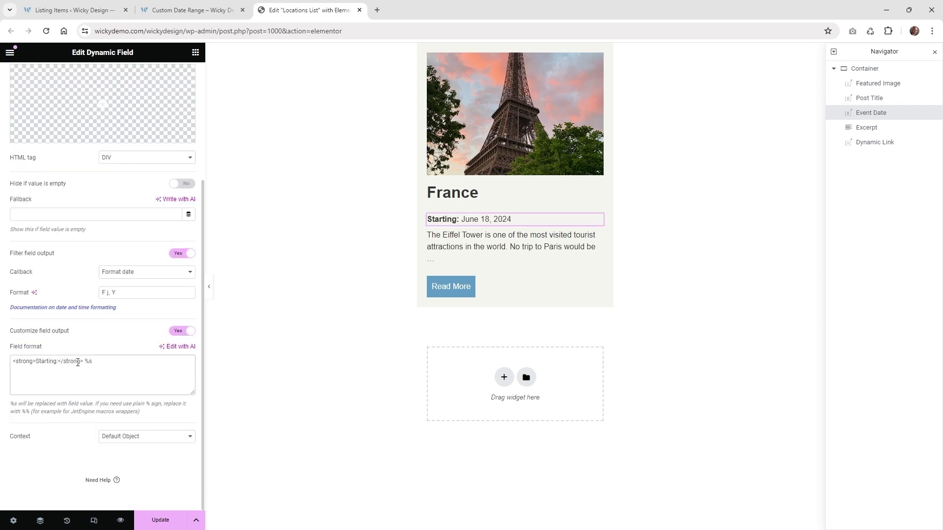
pyautogui.moveTo(86, 362); pyautogui.dragTo(2, 363)
pyautogui.press('BackSpace')
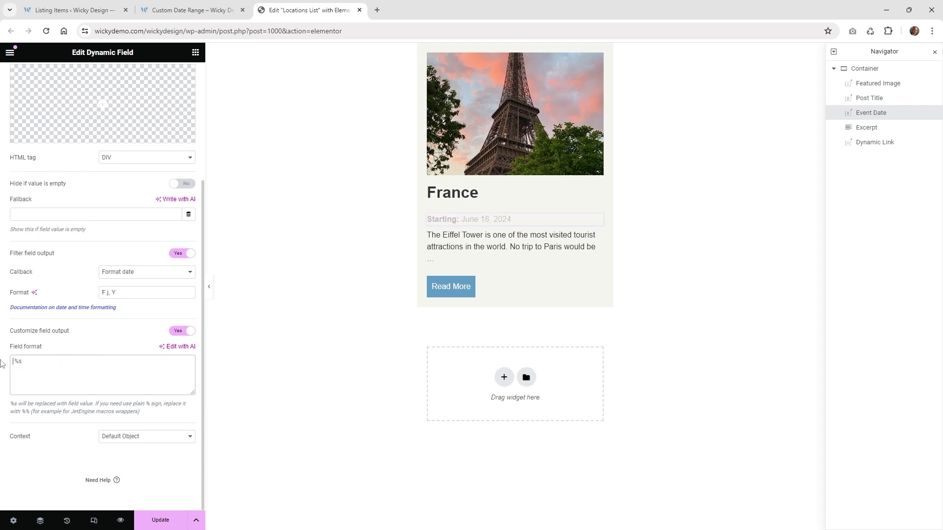
pyautogui.hotkey('ctrl', 'z')
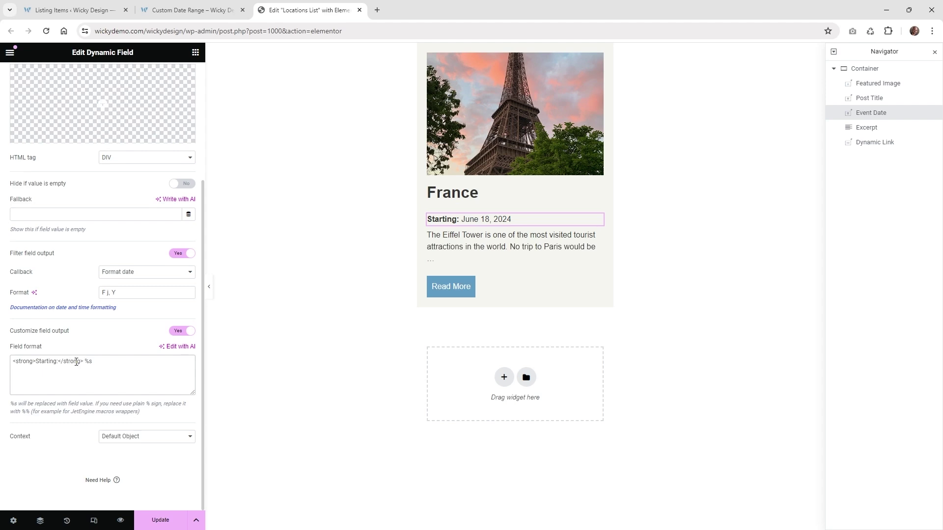
pyautogui.moveTo(84, 363); pyautogui.dragTo(15, 365)
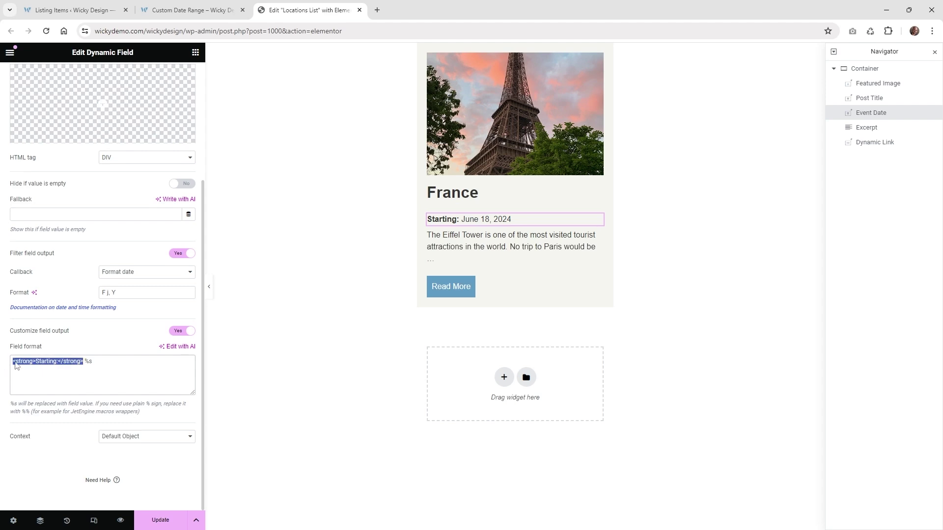
pyautogui.click(46, 364)
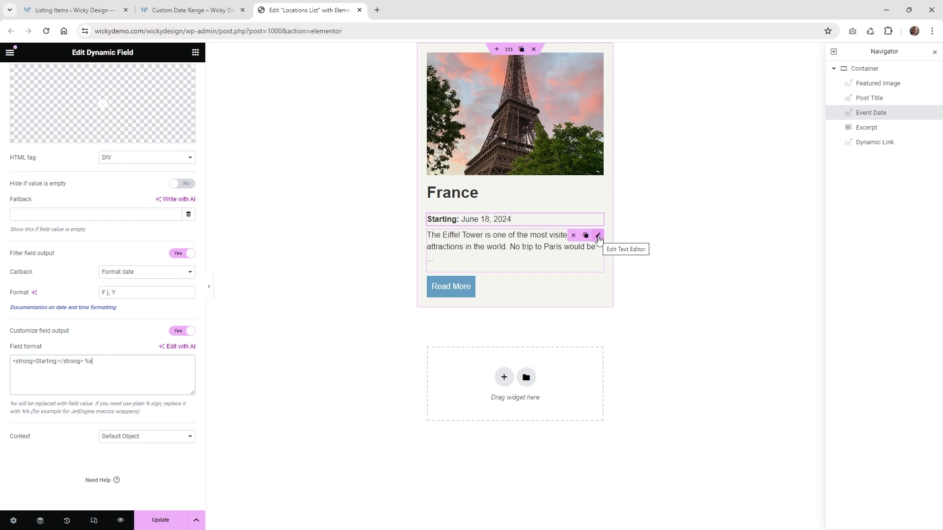
# Review the content settings of the Excerpt and Read More link, and update the listing
pyautogui.click(598, 237)
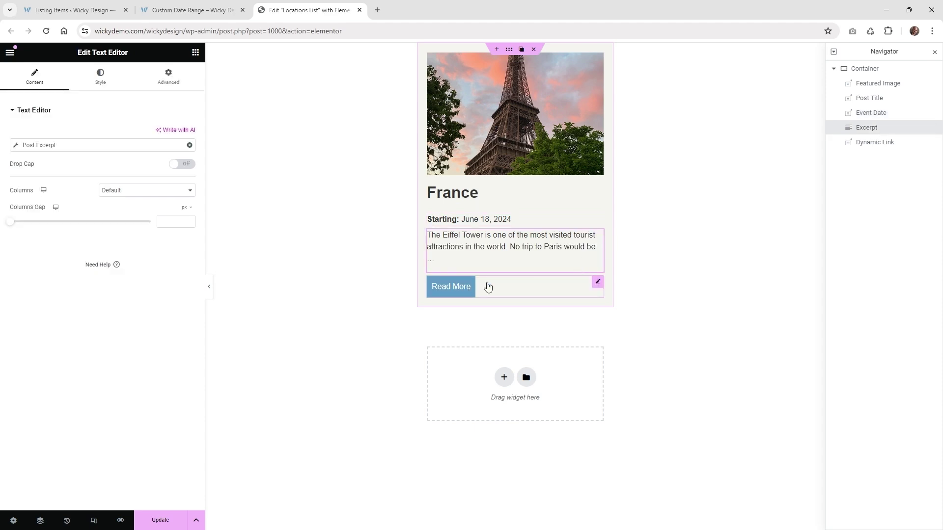
pyautogui.click(598, 285)
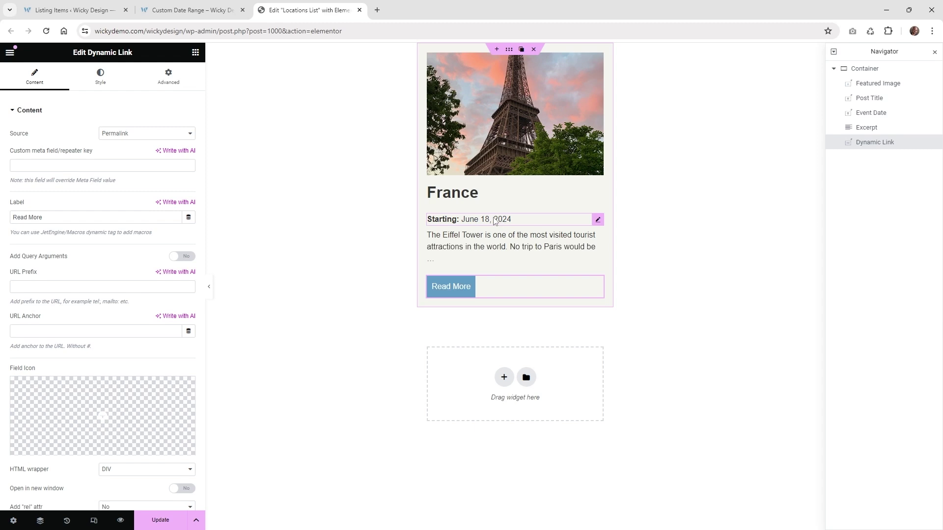
pyautogui.click(160, 522)
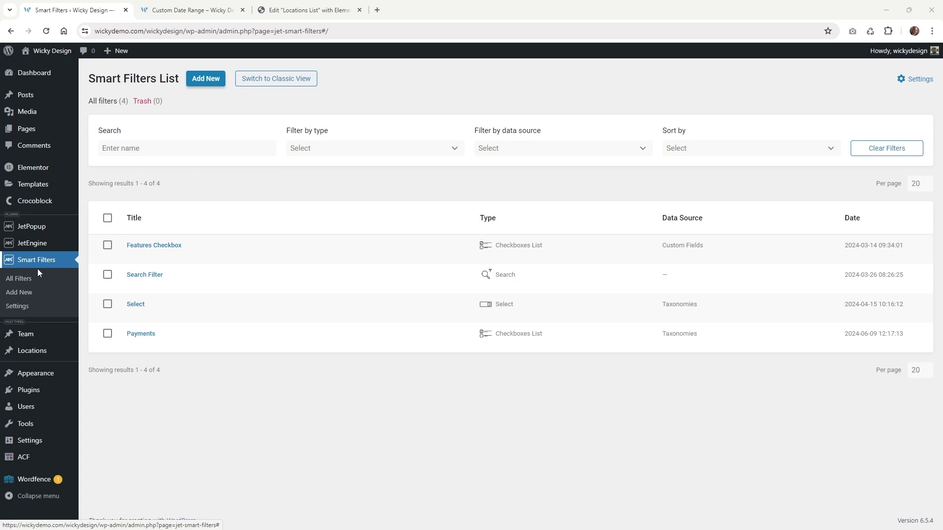
# Add a smart filter named "Locations Date Range" with Date Range as its filter type
pyautogui.click(207, 87)
pyautogui.click(344, 114)
pyautogui.write('Locations Date Range')
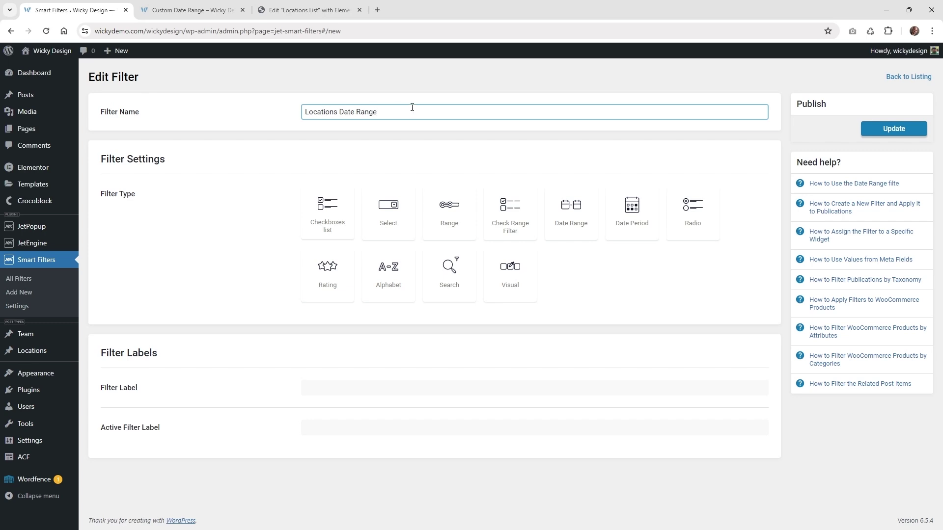
pyautogui.click(563, 214)
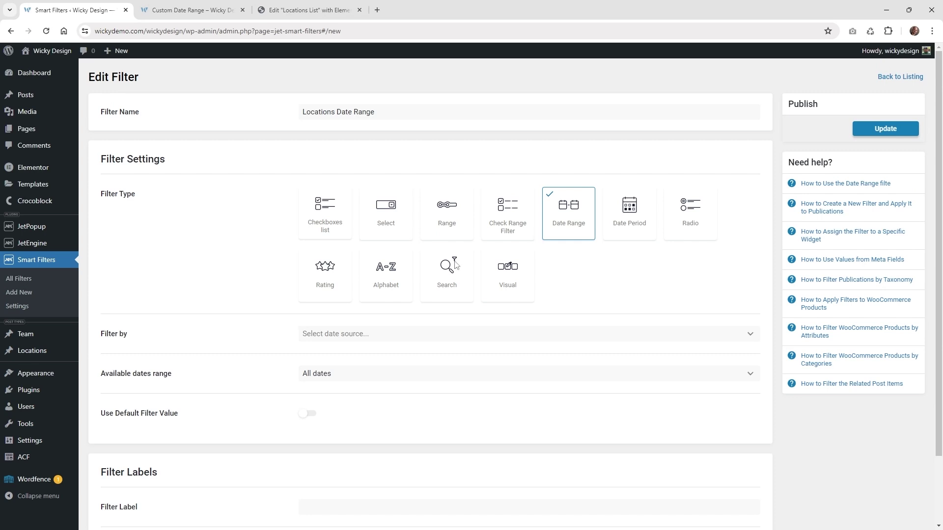
# Set the new filter to filter by Post Date
pyautogui.scroll(-2, 211, 348)
pyautogui.click(360, 254)
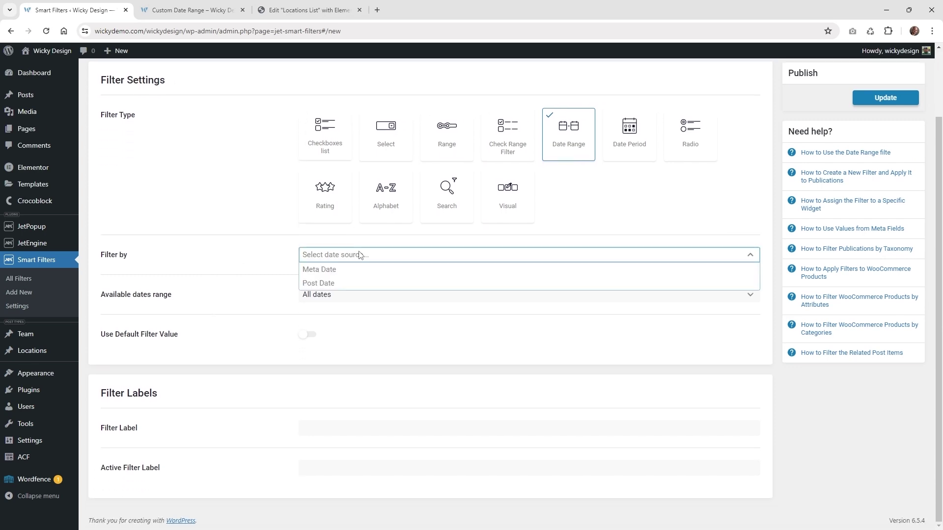
pyautogui.click(330, 285)
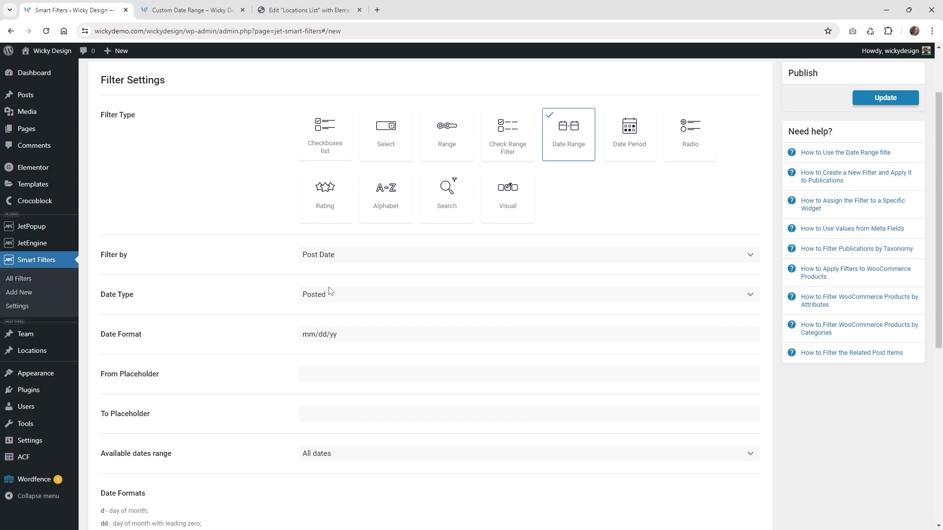
# Review the date type options, and change the new filter to filter by Meta Date
pyautogui.click(354, 295)
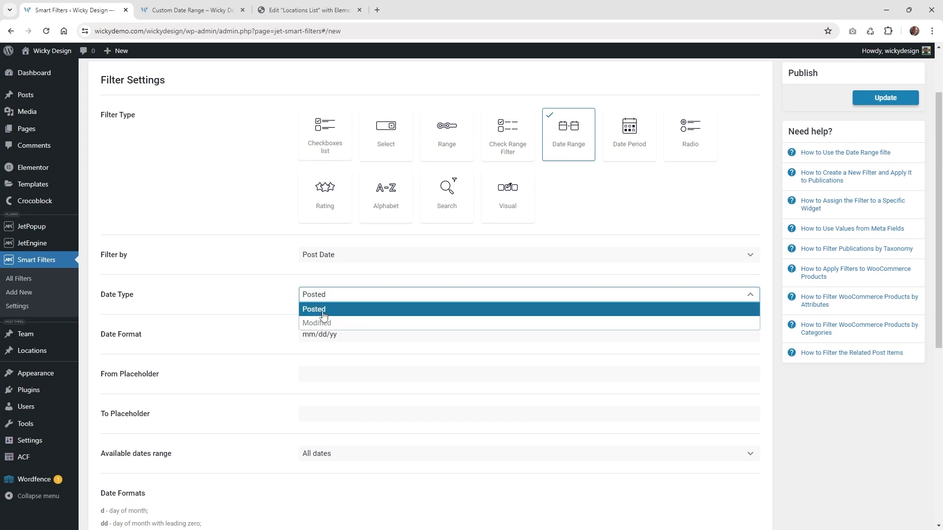
pyautogui.click(283, 328)
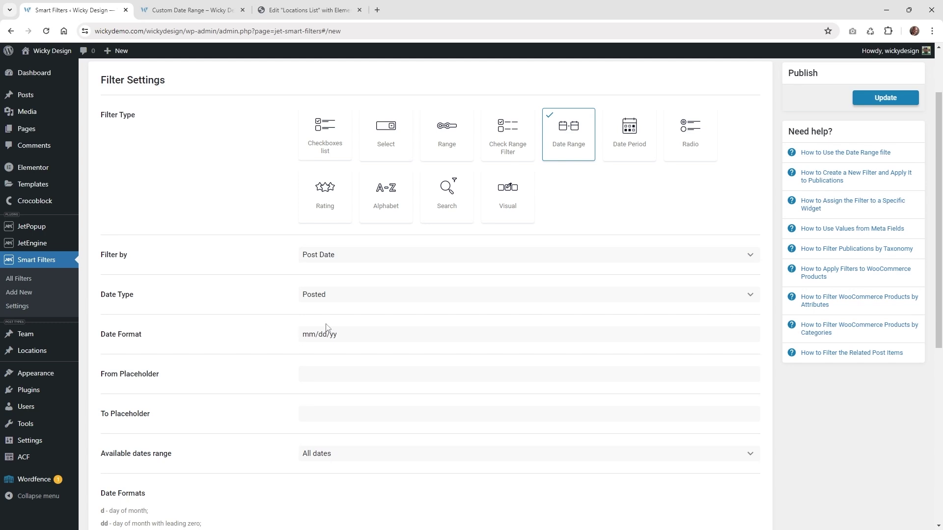
pyautogui.click(328, 259)
pyautogui.click(334, 271)
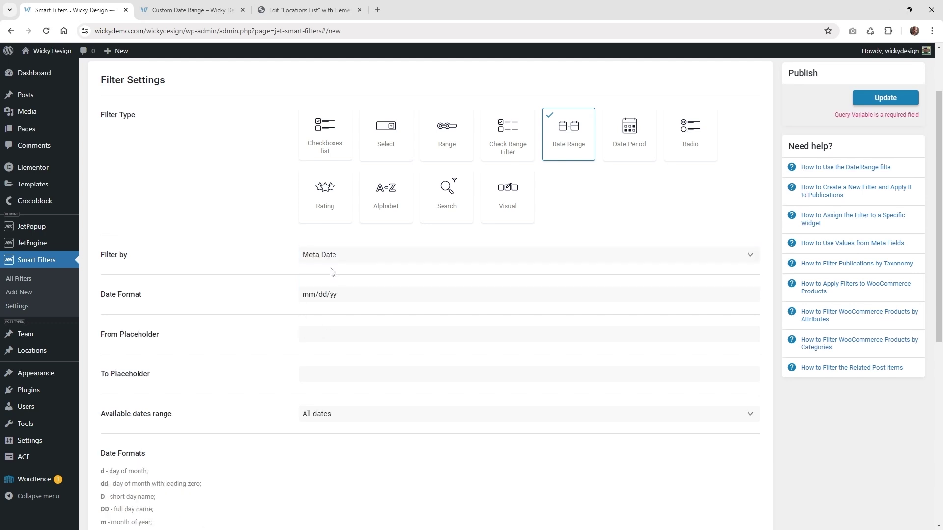
# Set the filter's query variable to the meta field key "date", keeping the existing date format
pyautogui.click(324, 295)
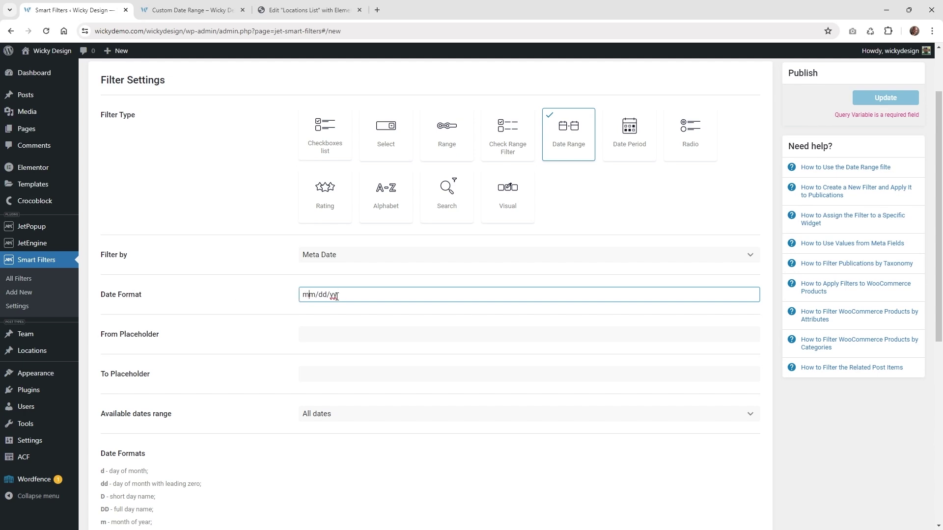
pyautogui.scroll(-5, 337, 296)
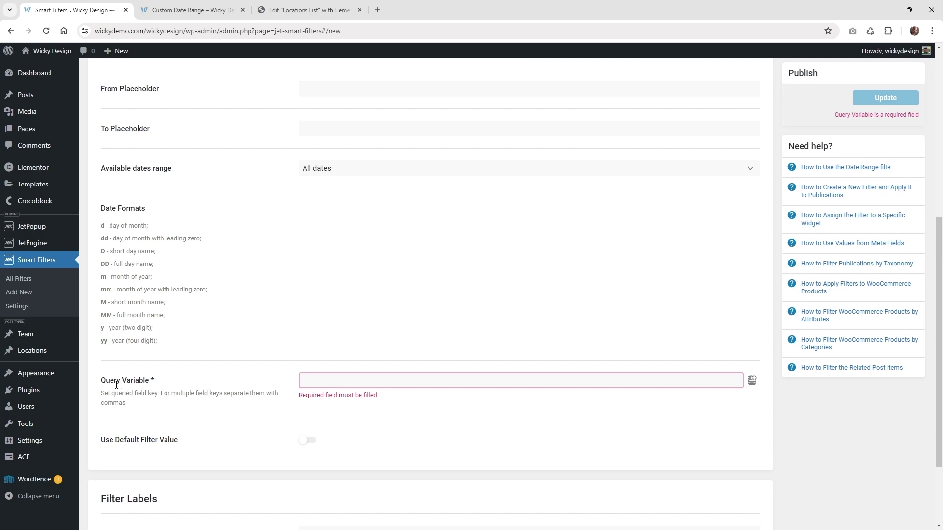
pyautogui.click(333, 378)
pyautogui.write('date')
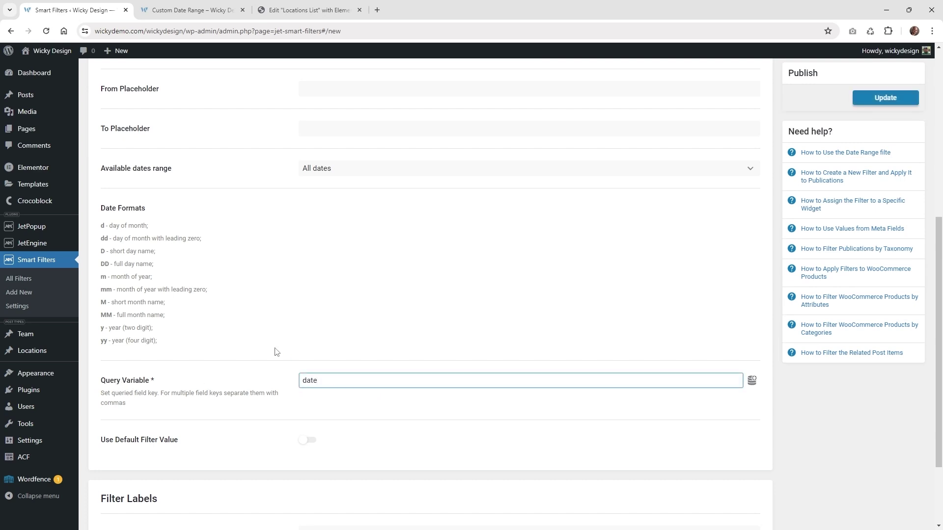
# Set both the filter label and the active filter label to "Choose Date Range", and save the filter
pyautogui.scroll(-2, 275, 352)
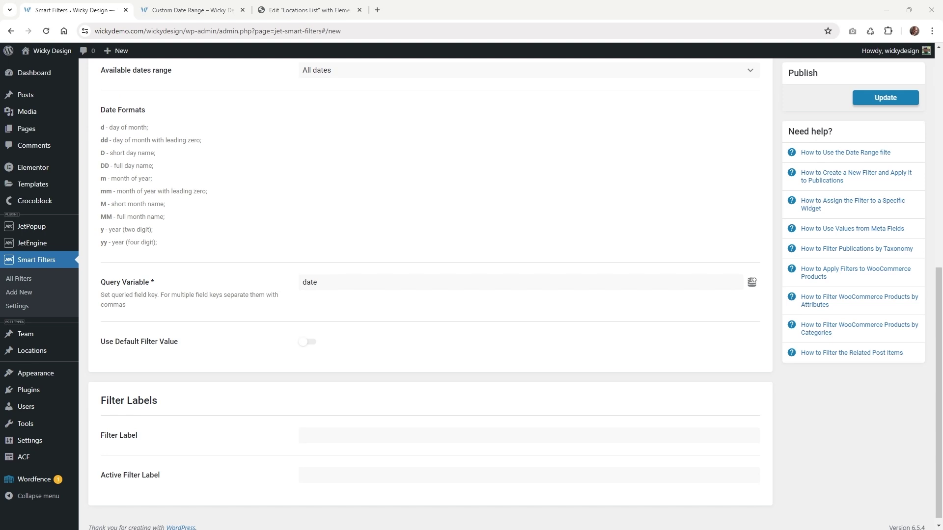
pyautogui.click(339, 432)
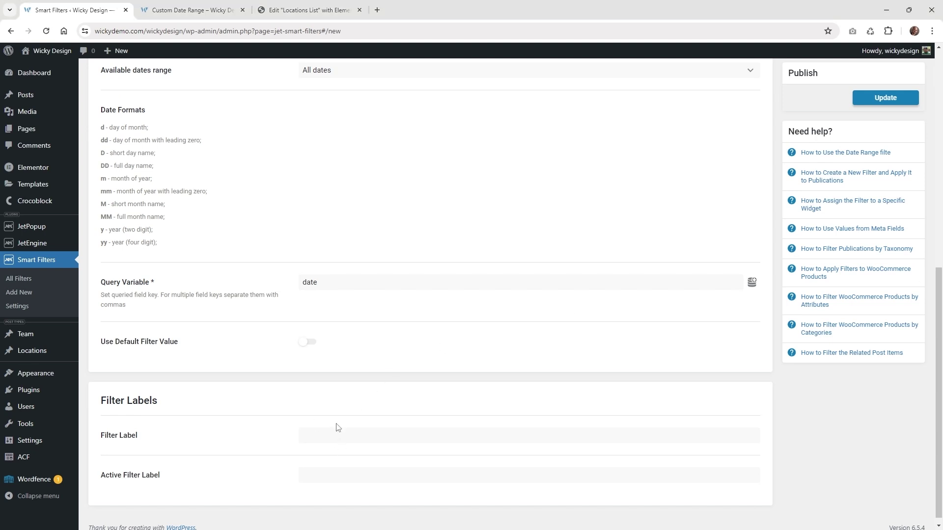
pyautogui.write('Choose Date Range')
pyautogui.click(320, 474)
pyautogui.write('Choose Date Range')
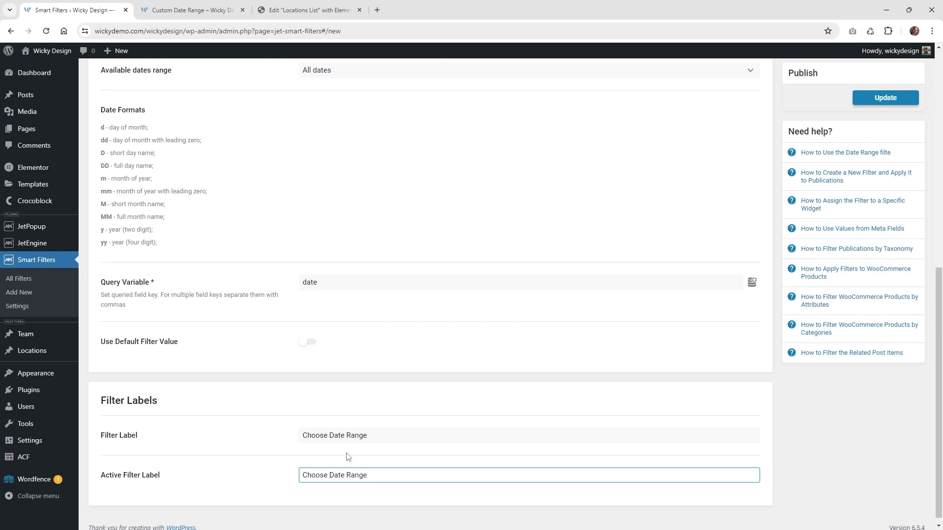
pyautogui.moveTo(319, 282); pyautogui.dragTo(266, 284)
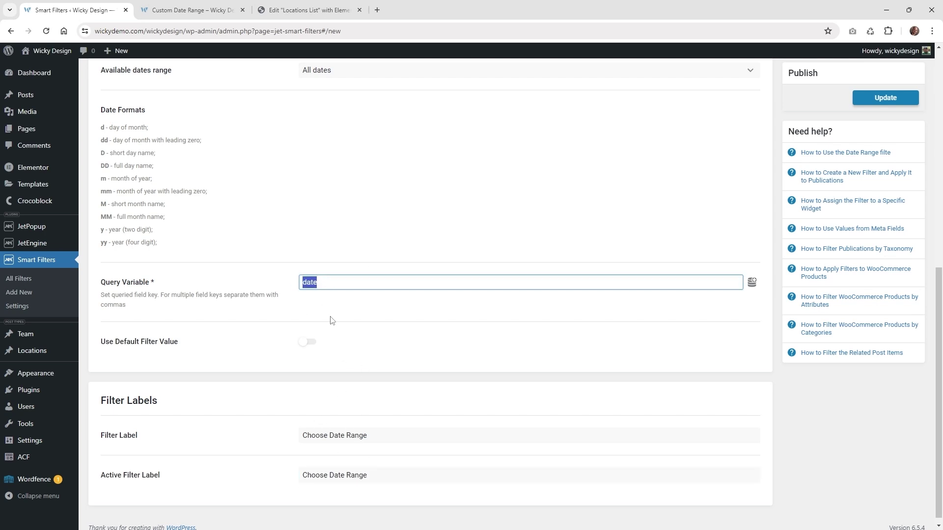
pyautogui.click(885, 97)
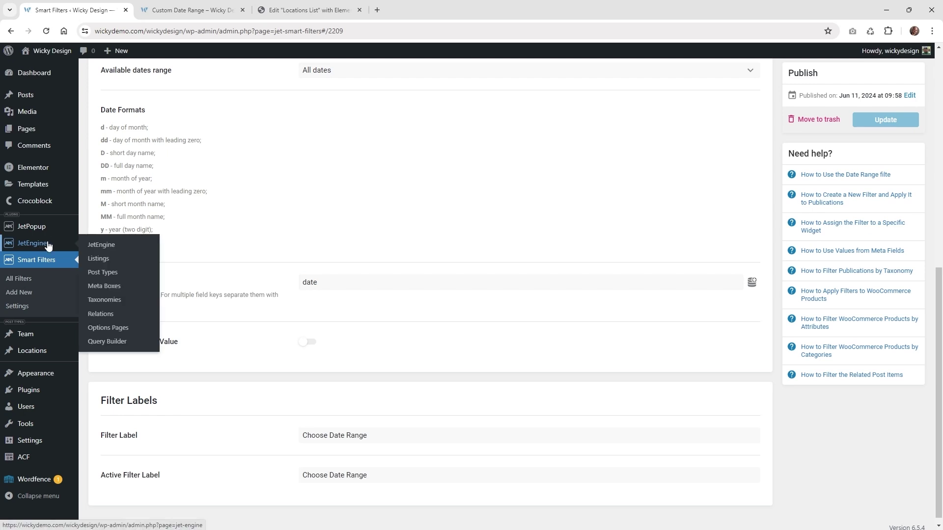
# Check the Name/ID of the Date meta field in JetEngine's Locations post type
pyautogui.moveTo(32, 244)
pyautogui.click(116, 272)
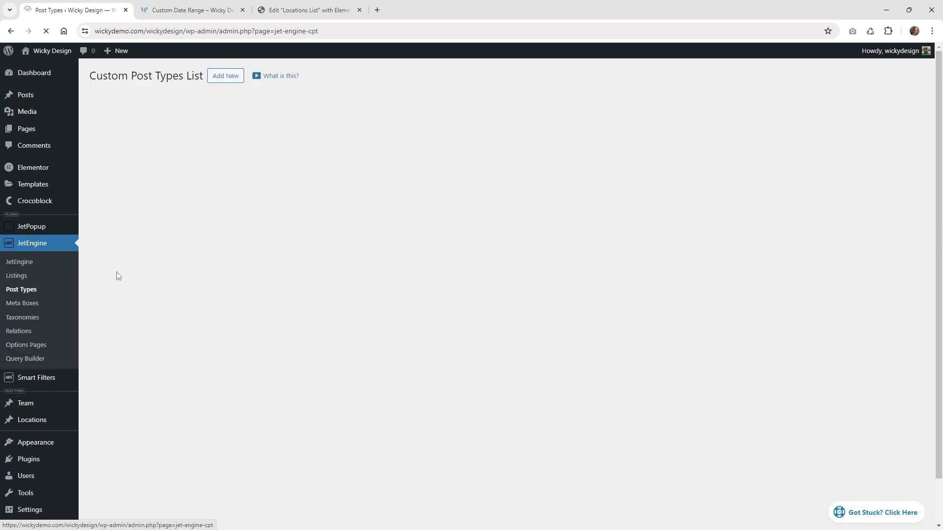
pyautogui.click(121, 155)
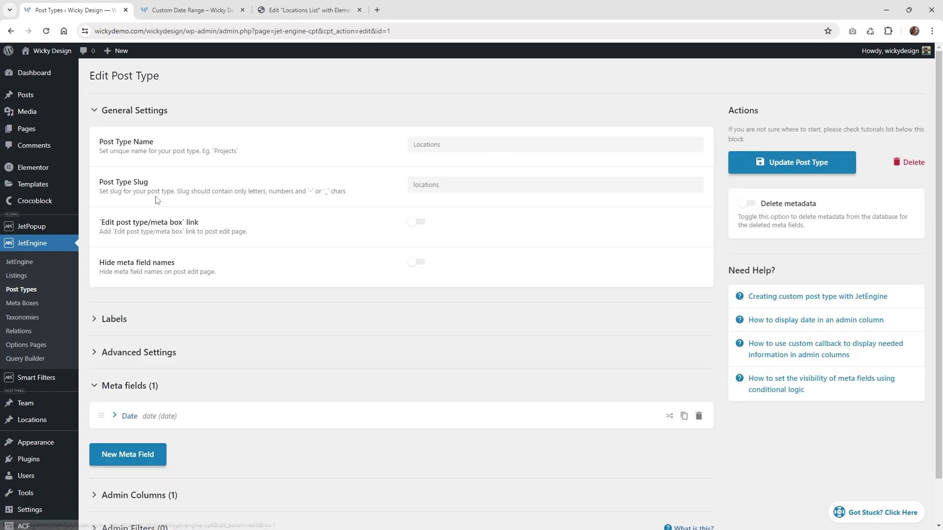
pyautogui.scroll(-1, 165, 315)
pyautogui.click(135, 373)
pyautogui.scroll(-3, 255, 339)
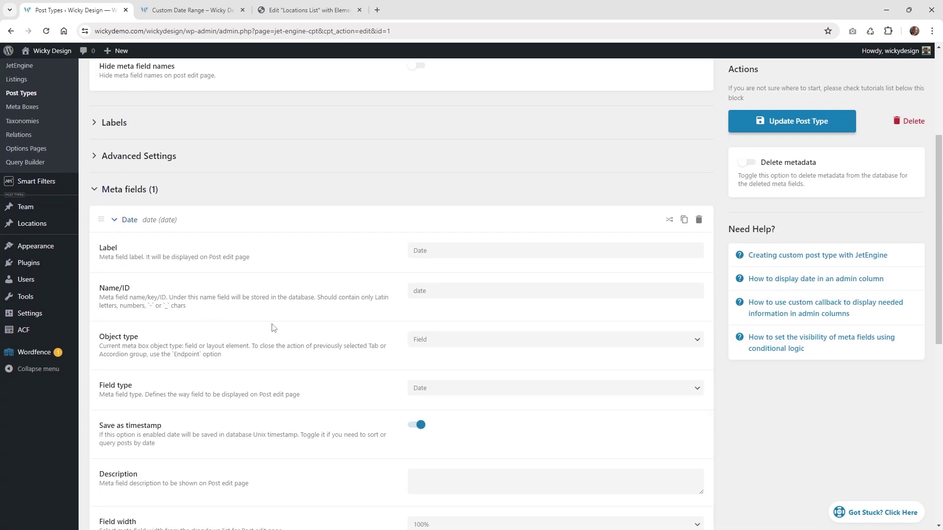
pyautogui.click(440, 294)
pyautogui.moveTo(440, 294); pyautogui.dragTo(390, 295)
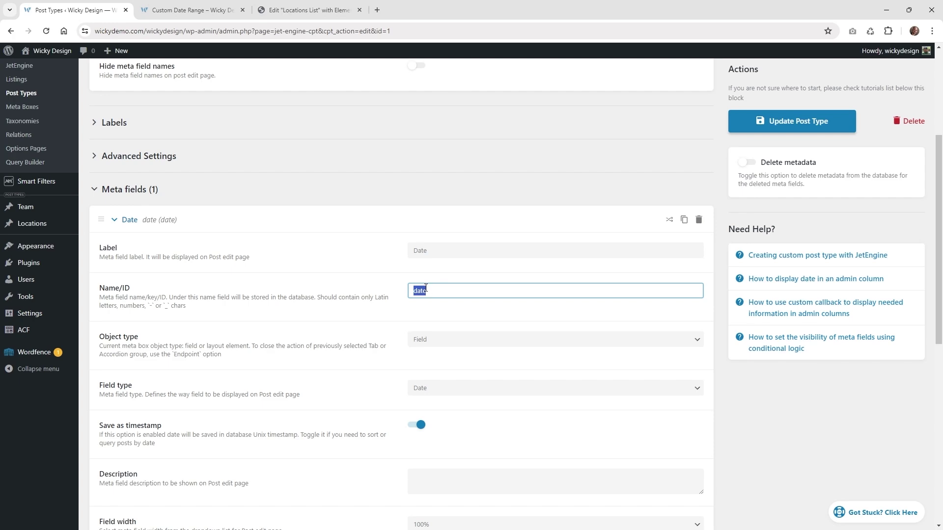
# Reopen the Locations Date Range smart filter and check its query variable against the meta field's Name/ID
pyautogui.click(52, 185)
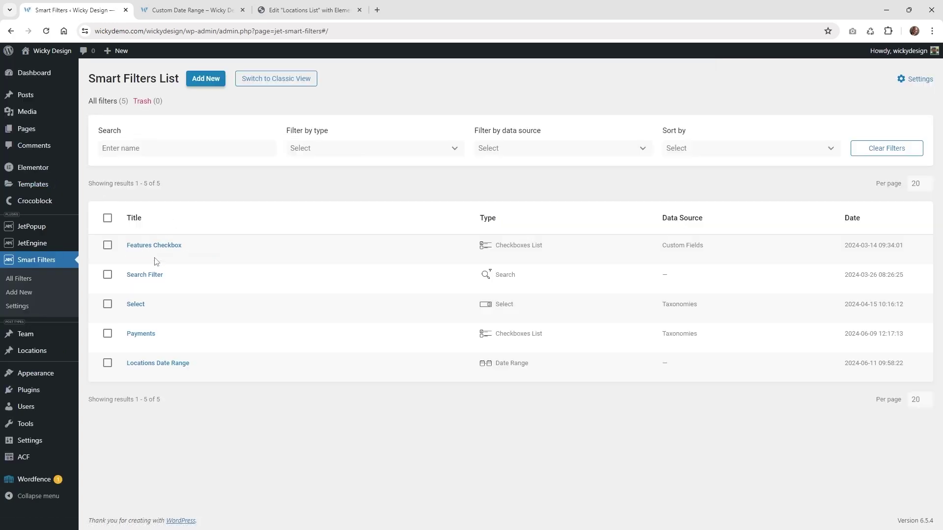
pyautogui.click(158, 363)
pyautogui.scroll(-5, 221, 372)
pyautogui.scroll(-2, 221, 371)
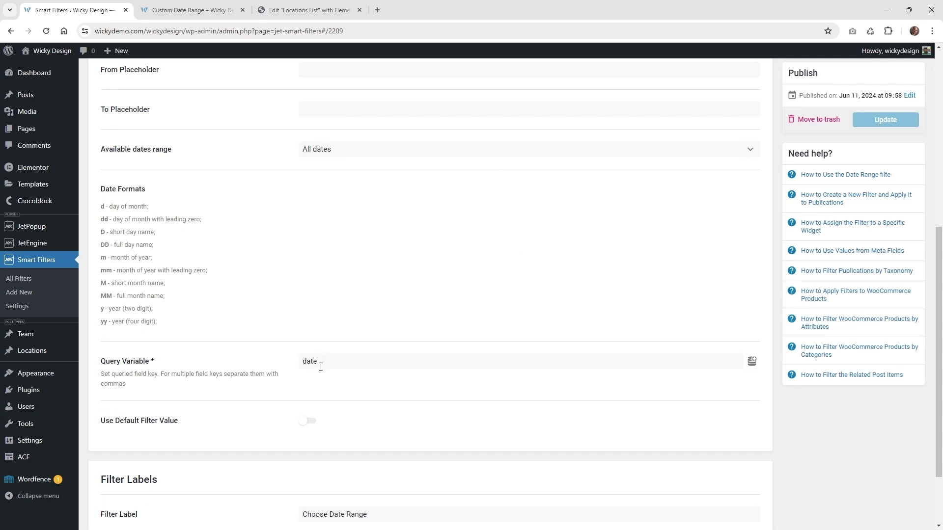
pyautogui.click(327, 364)
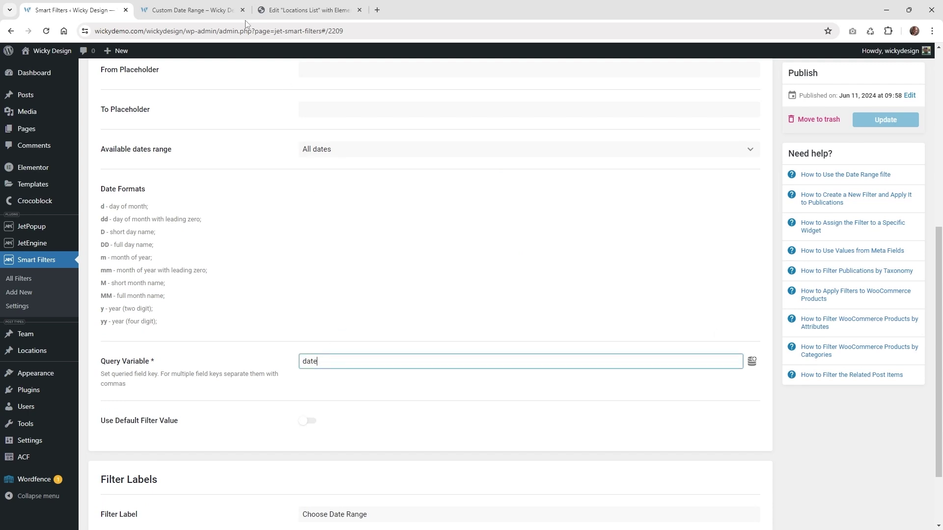
# Open the Custom Date Range page in the Elementor editor and add a Date Range Filter widget below the "Filter Events" heading
pyautogui.click(214, 9)
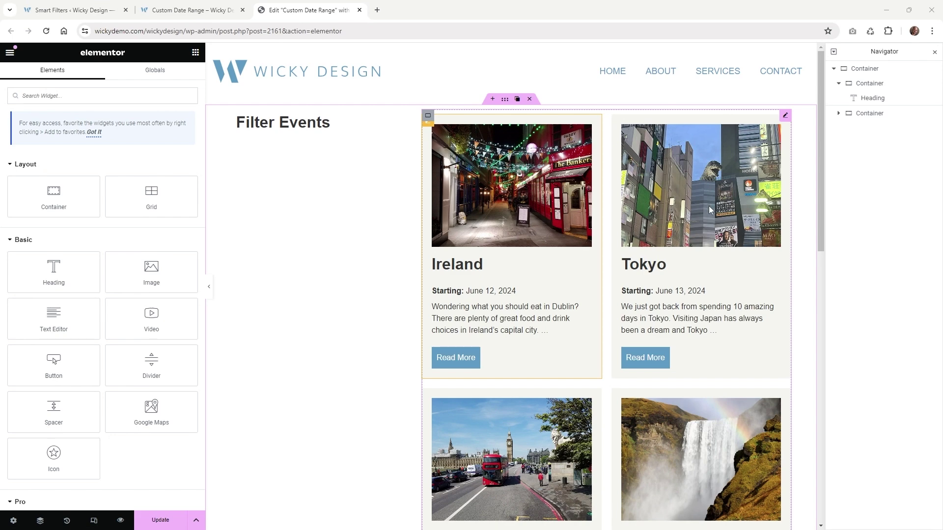
pyautogui.click(786, 117)
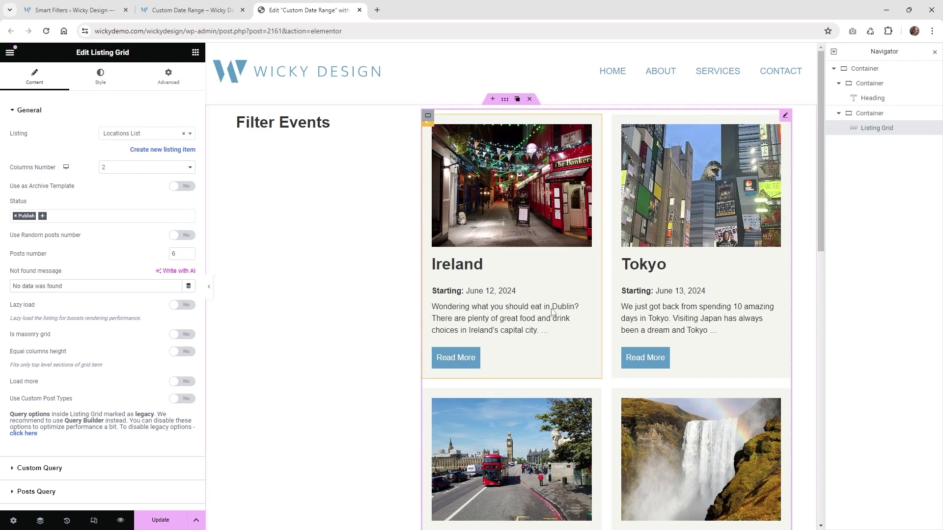
pyautogui.click(195, 52)
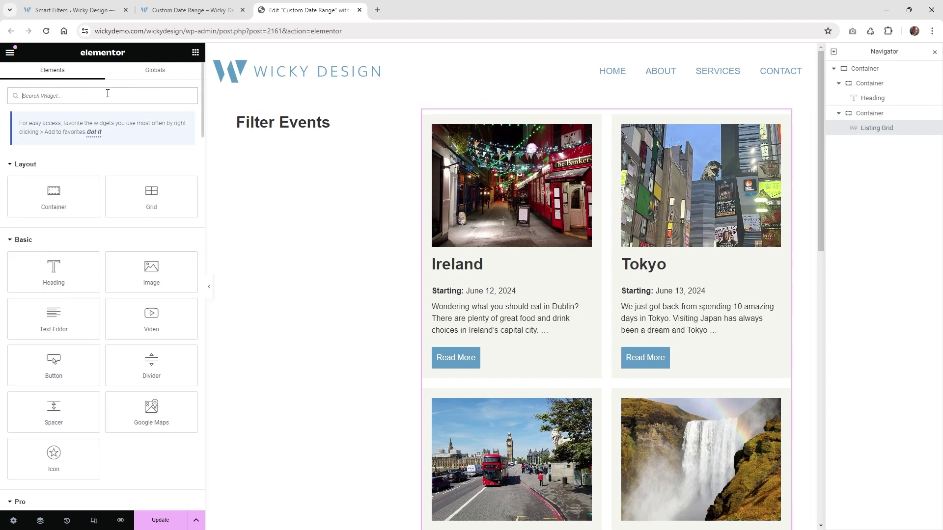
pyautogui.click(108, 95)
pyautogui.write('date')
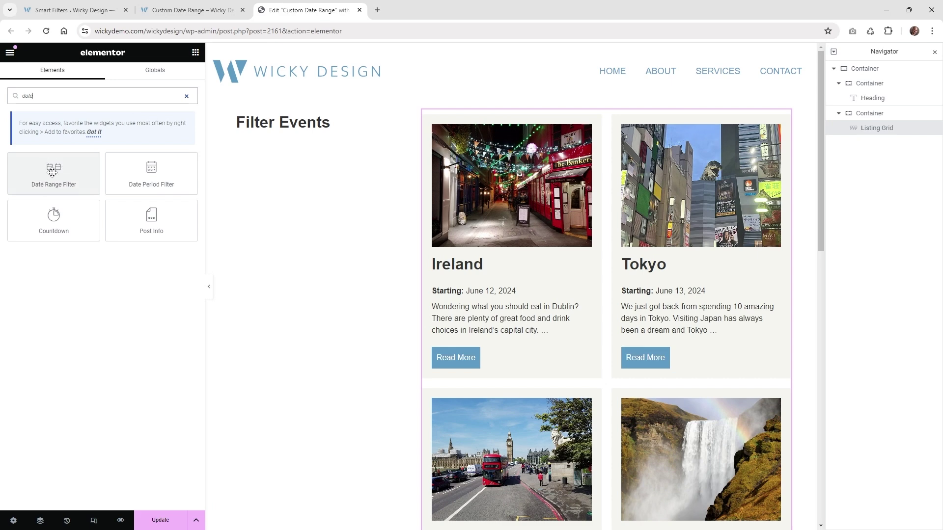
pyautogui.moveTo(52, 171); pyautogui.dragTo(307, 133)
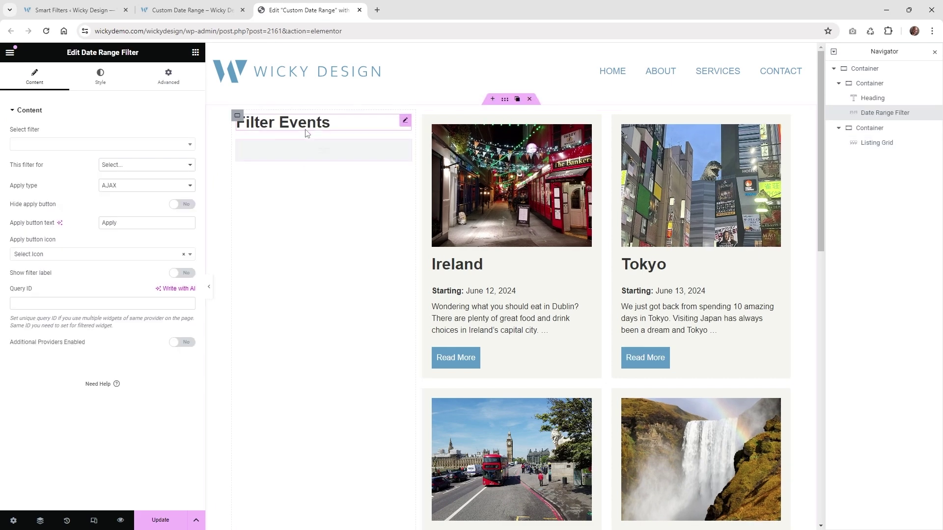
# Assign the Locations Date Range filter to the widget and set it to filter JetEngine
pyautogui.click(41, 146)
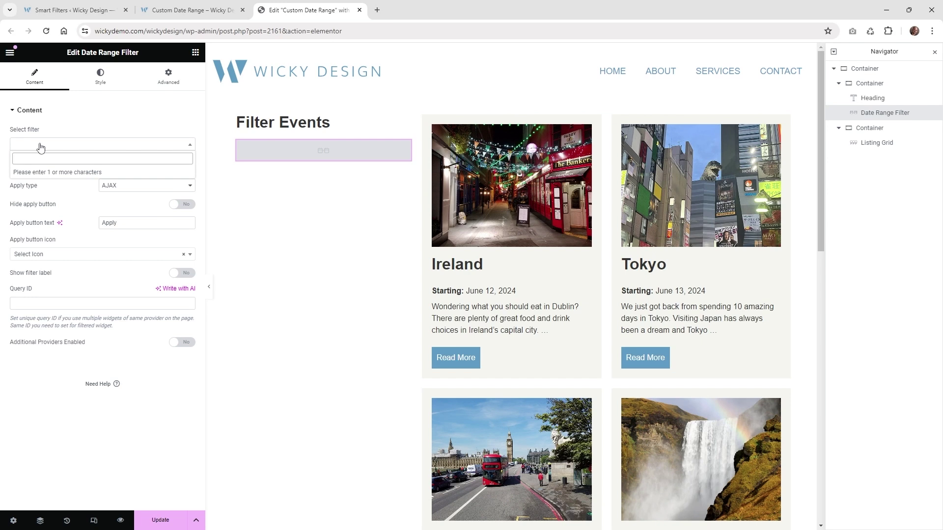
pyautogui.write('loc')
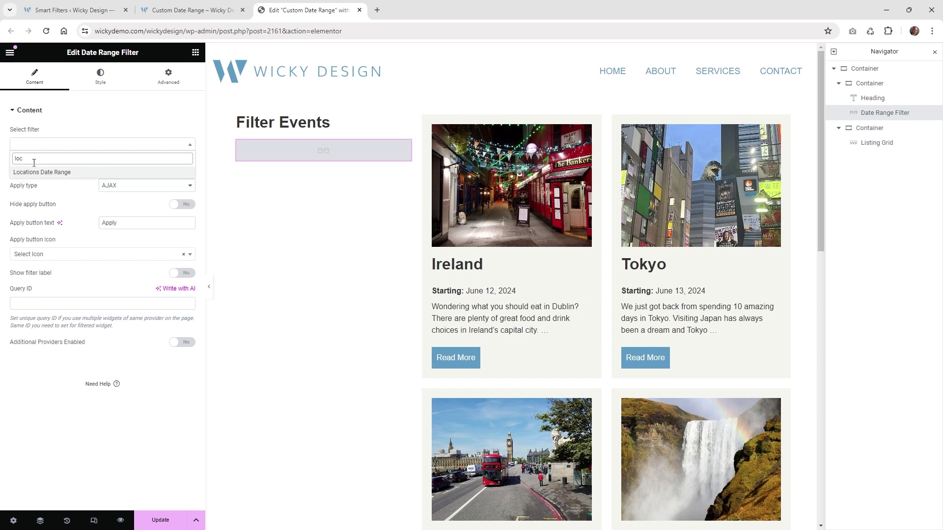
pyautogui.click(47, 175)
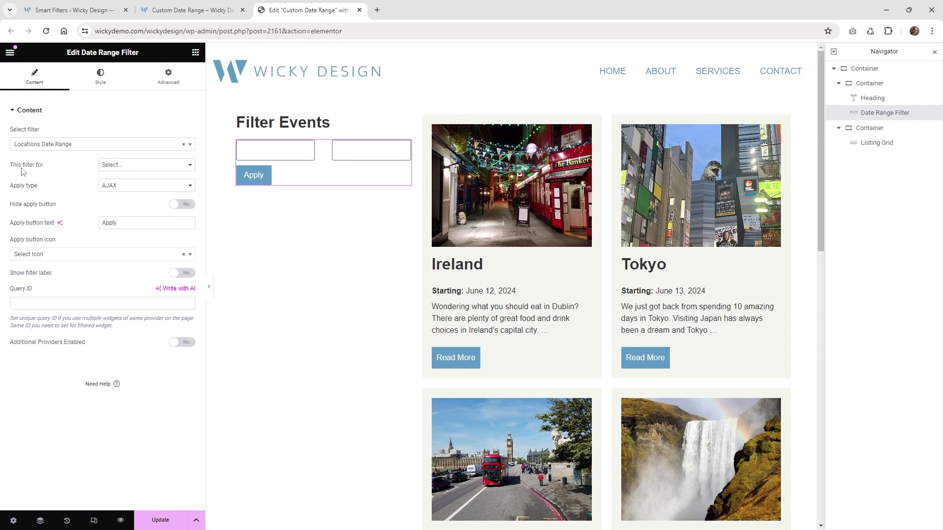
pyautogui.click(152, 166)
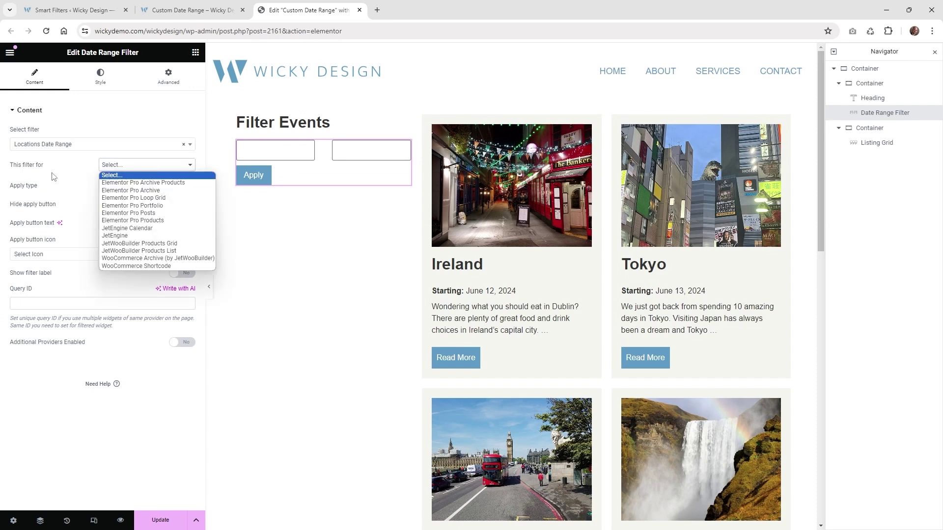
pyautogui.click(127, 237)
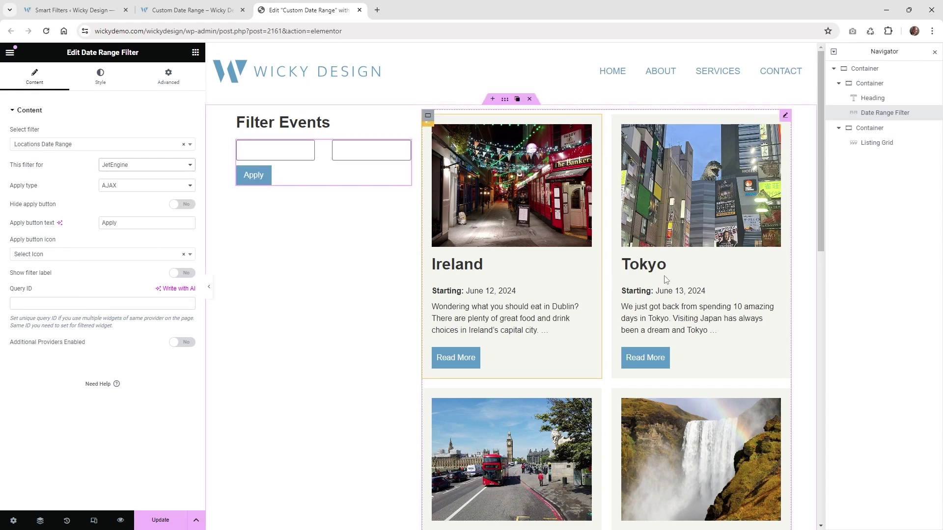
# Review the widget's apply type options, and hide the apply button and show it again
pyautogui.click(132, 191)
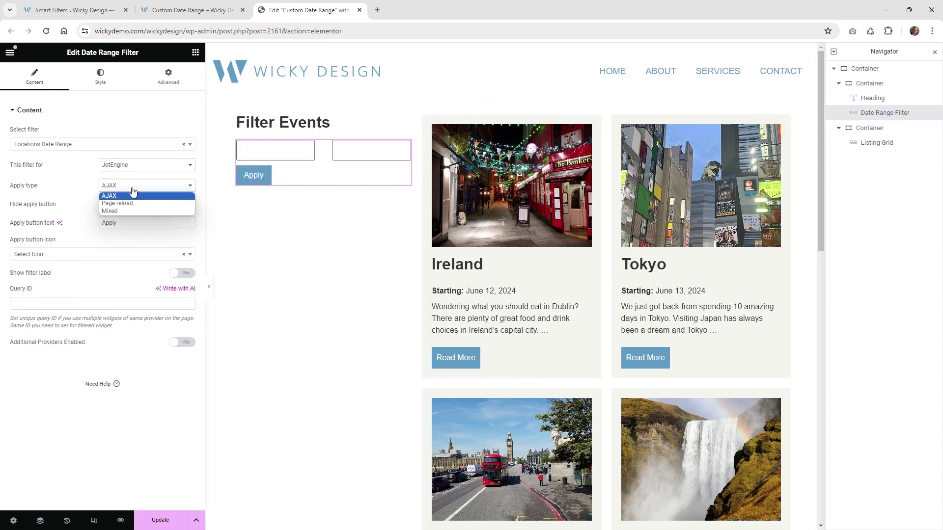
pyautogui.click(133, 191)
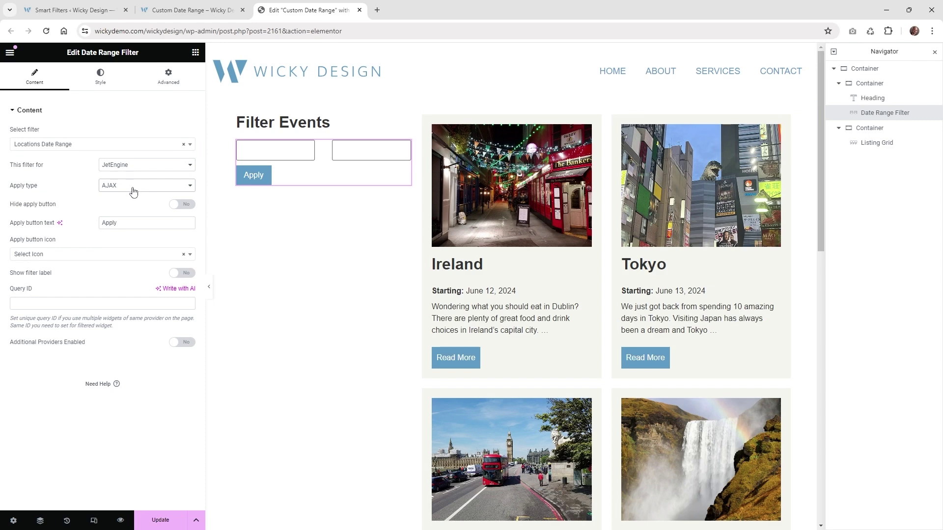
pyautogui.click(185, 209)
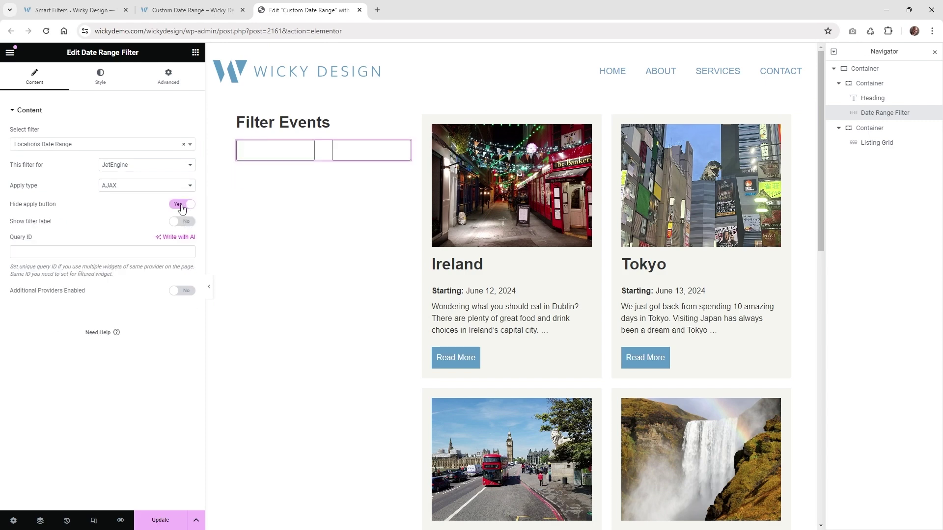
pyautogui.click(182, 206)
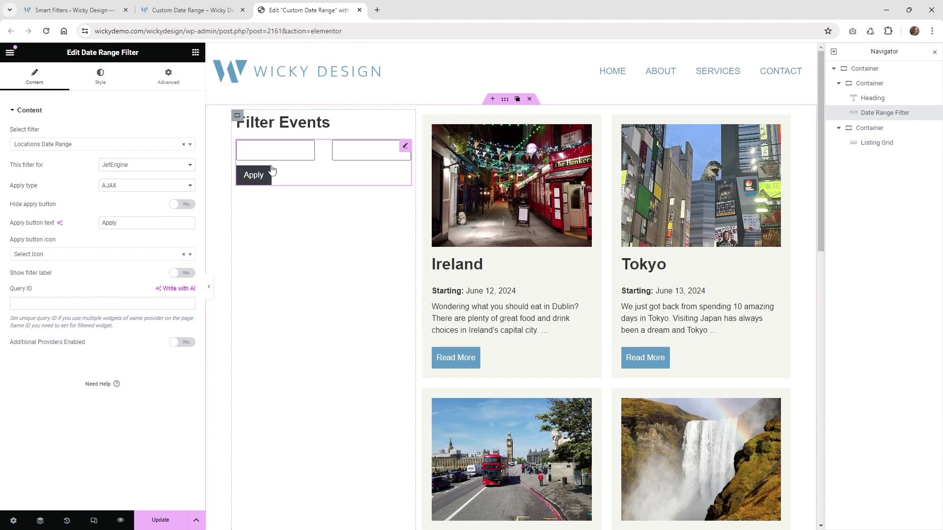
# Review the widget's apply type and apply button text, keeping AJAX and "Apply", and update the page
pyautogui.click(125, 189)
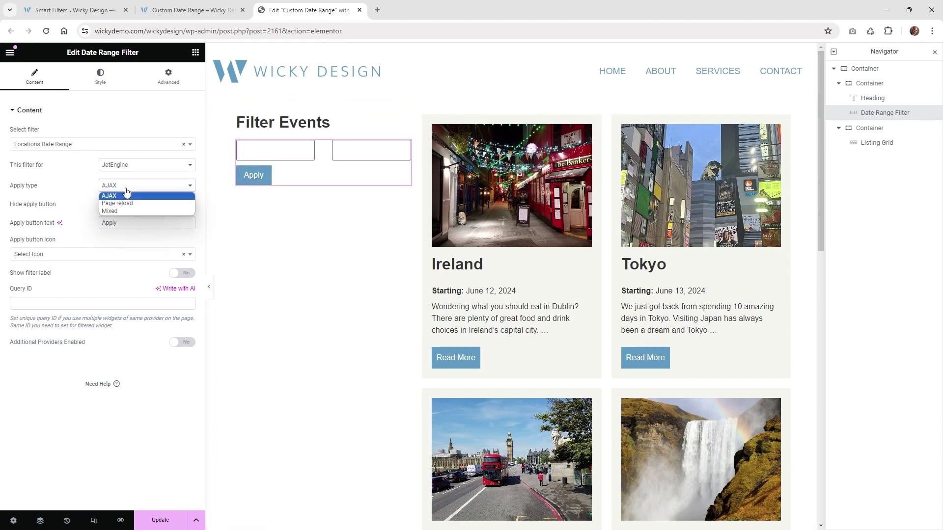
pyautogui.click(125, 190)
pyautogui.click(121, 222)
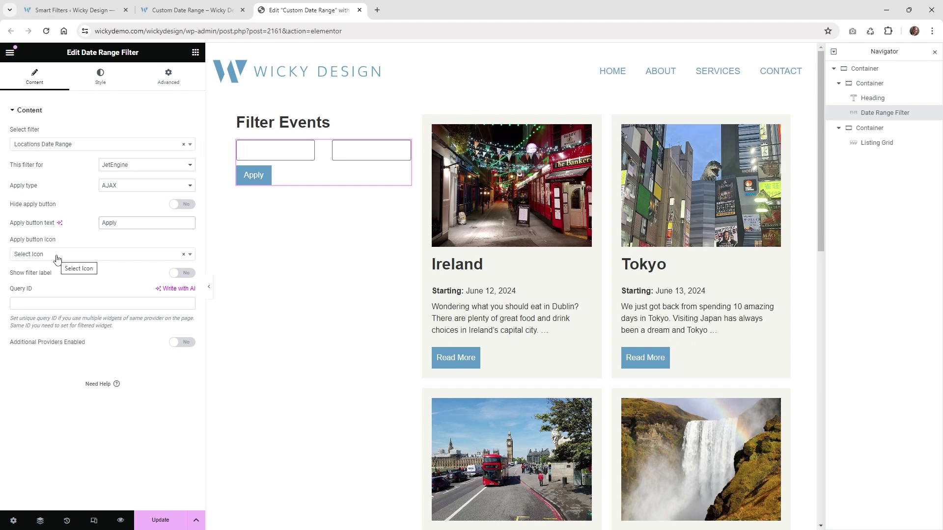
pyautogui.click(158, 522)
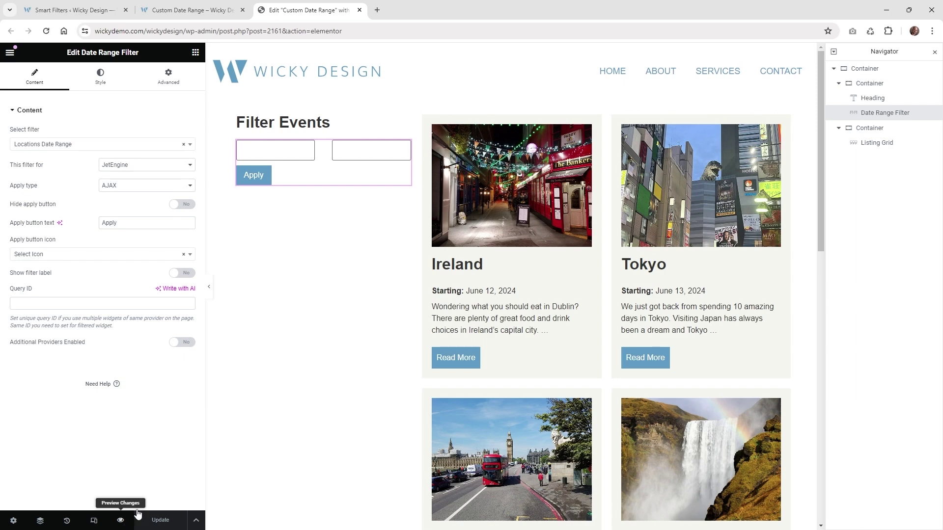
# On the live Custom Date Range page, filter the events from 06/12/2024 to 06/15/2024 and check the starting dates of the listed locations
pyautogui.click(198, 6)
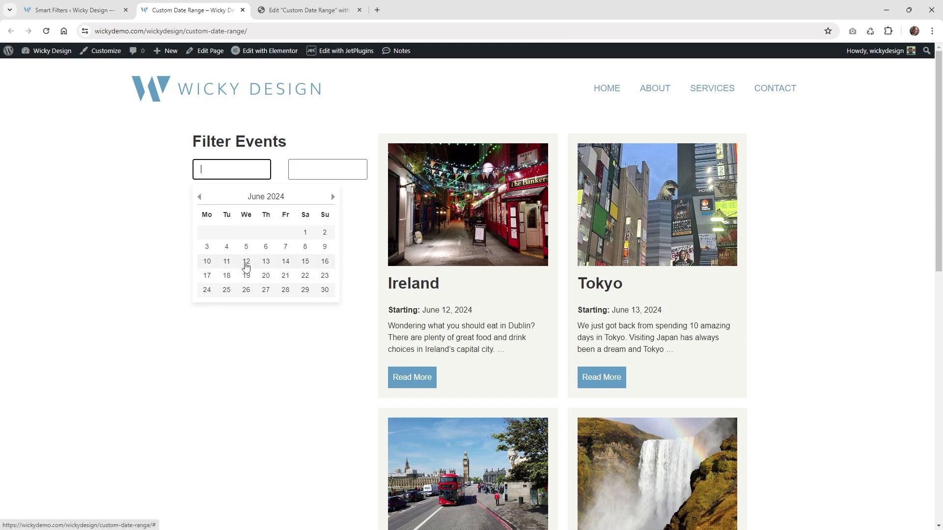
pyautogui.click(246, 263)
pyautogui.click(319, 171)
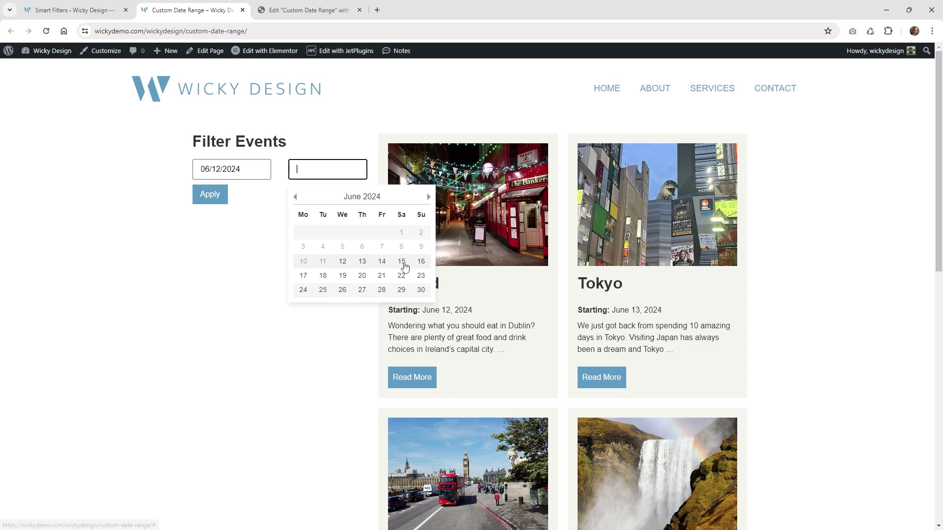
pyautogui.click(403, 265)
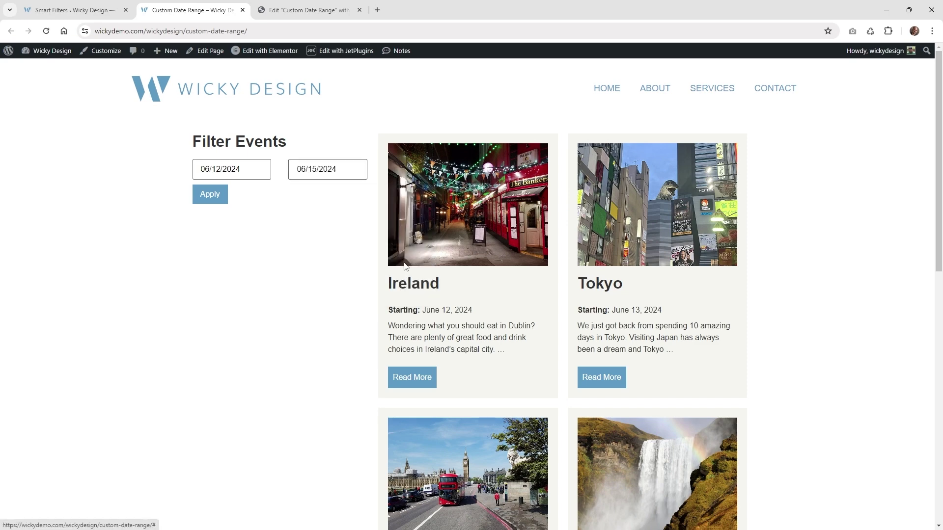
pyautogui.click(217, 203)
pyautogui.scroll(-2, 441, 235)
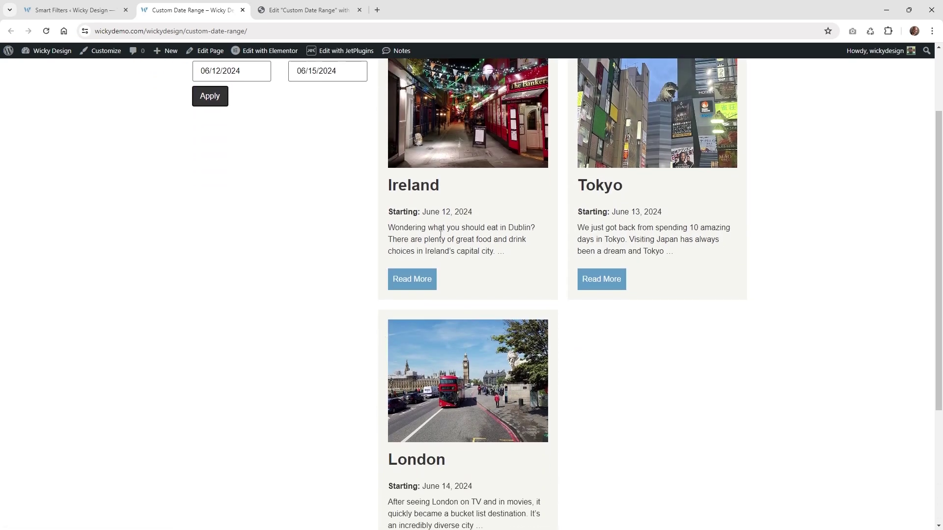
pyautogui.moveTo(441, 212); pyautogui.dragTo(469, 211)
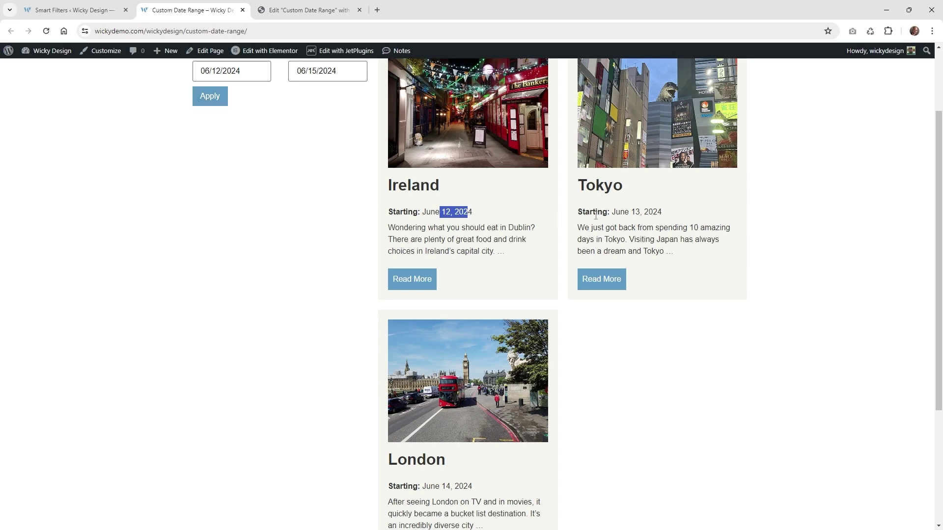
pyautogui.moveTo(612, 212); pyautogui.dragTo(647, 212)
pyautogui.scroll(-2, 456, 410)
pyautogui.scroll(4, 453, 359)
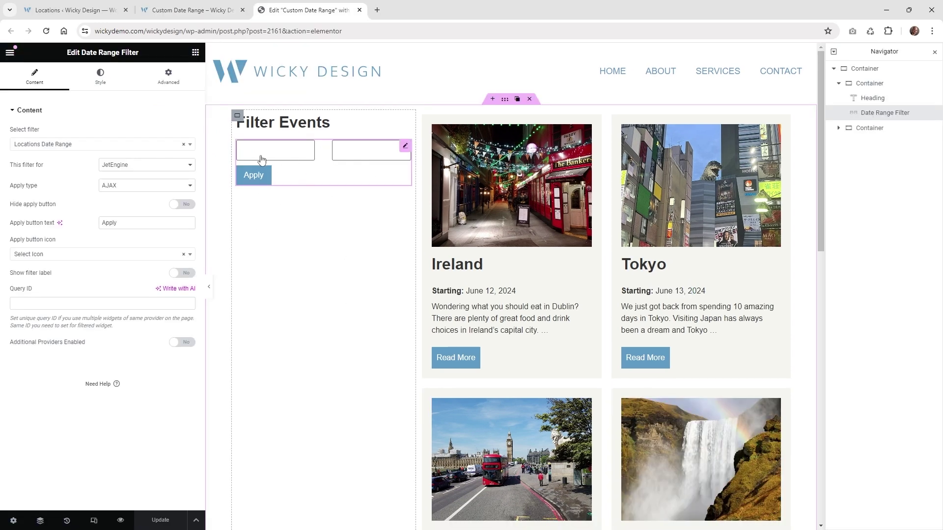
pyautogui.click(102, 80)
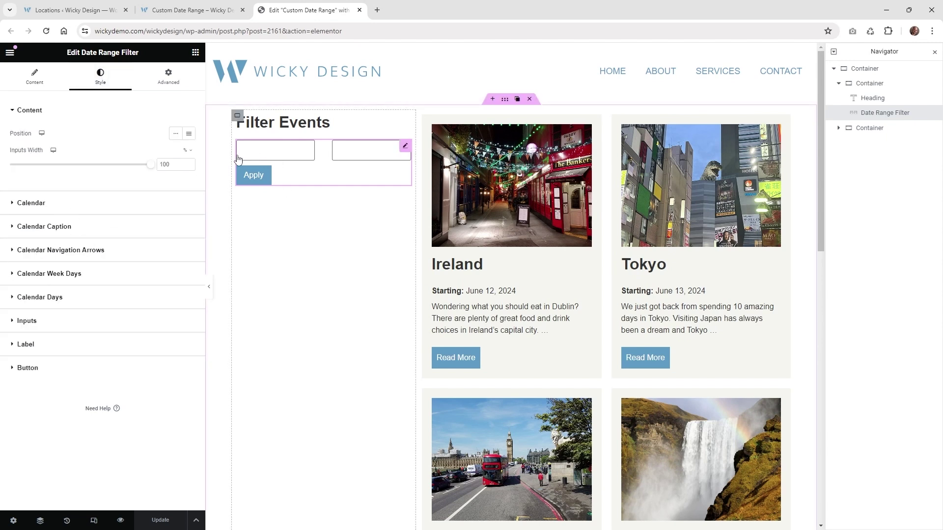
pyautogui.click(283, 157)
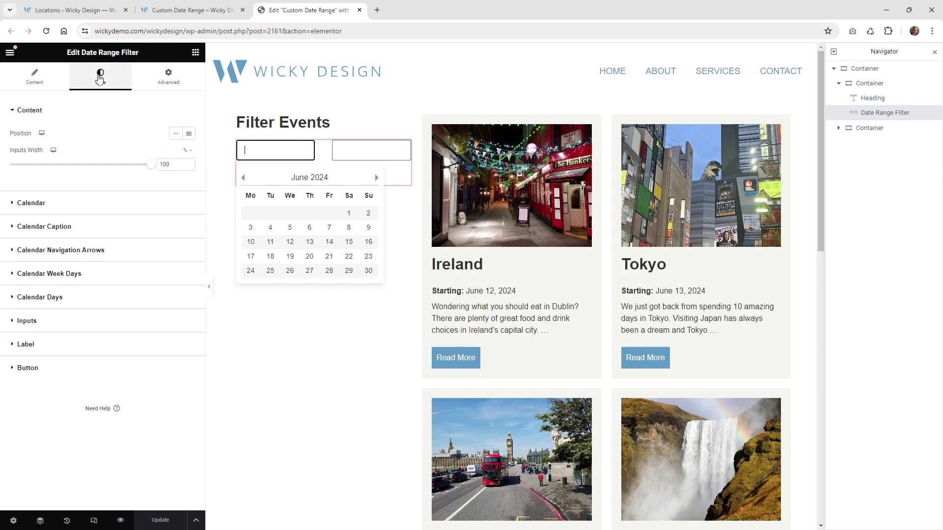
pyautogui.click(36, 203)
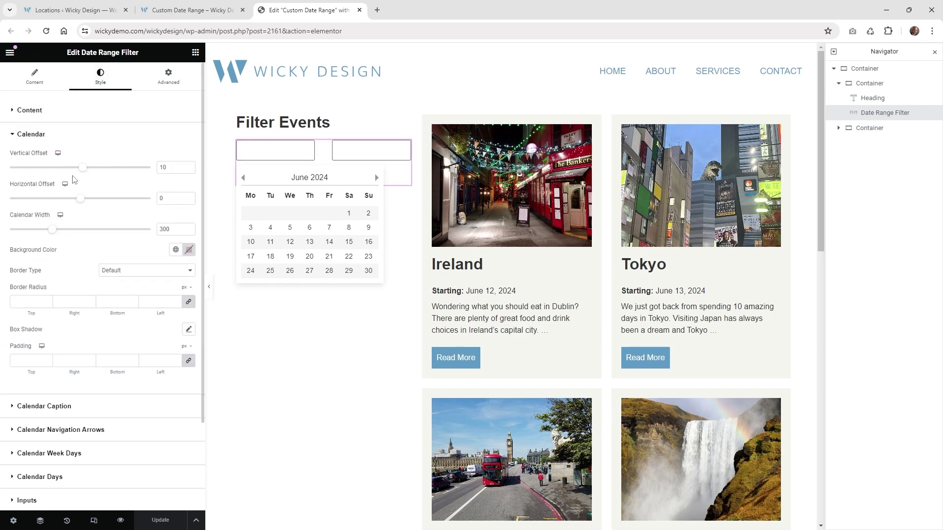
pyautogui.moveTo(85, 173); pyautogui.dragTo(82, 170)
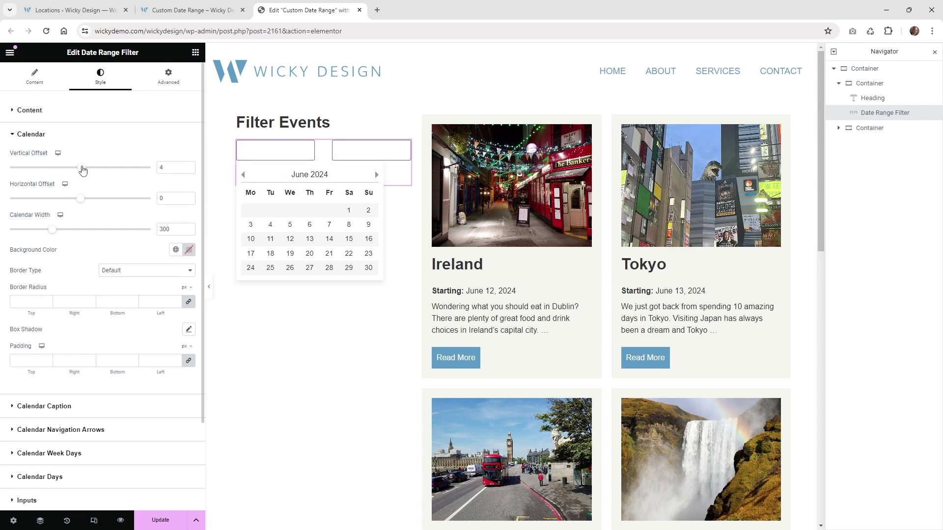
pyautogui.moveTo(82, 205); pyautogui.dragTo(94, 205)
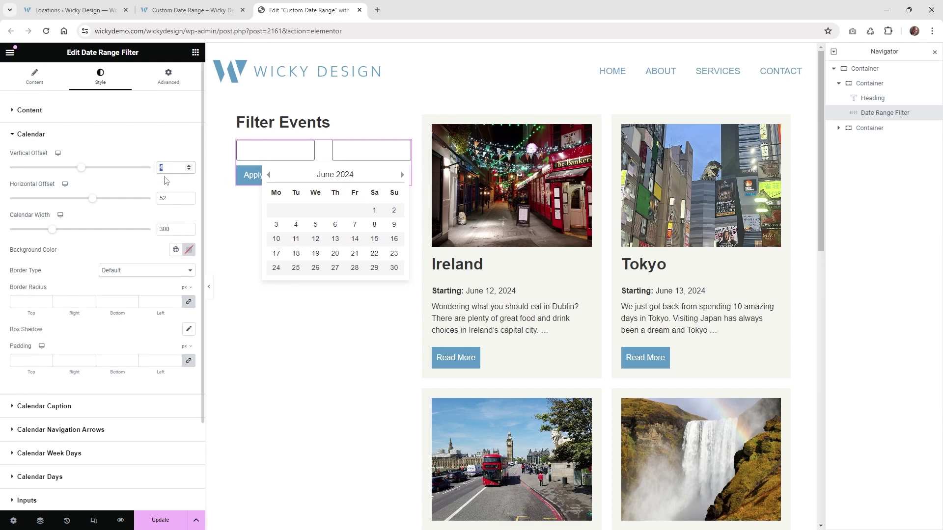
# Set the calendar's vertical and horizontal offsets to 0 and try out the calendar width adjustment
pyautogui.write('0')
pyautogui.press('Tab')
pyautogui.write('0')
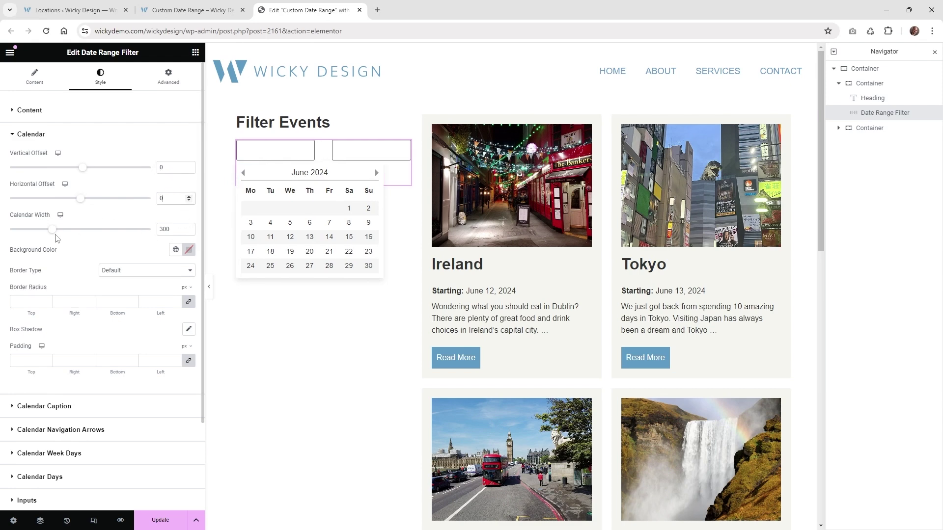
pyautogui.moveTo(53, 235)
pyautogui.mouseDown()
pyautogui.moveTo(66, 241)
pyautogui.moveTo(55, 237)
pyautogui.mouseUp()
pyautogui.click(55, 134)
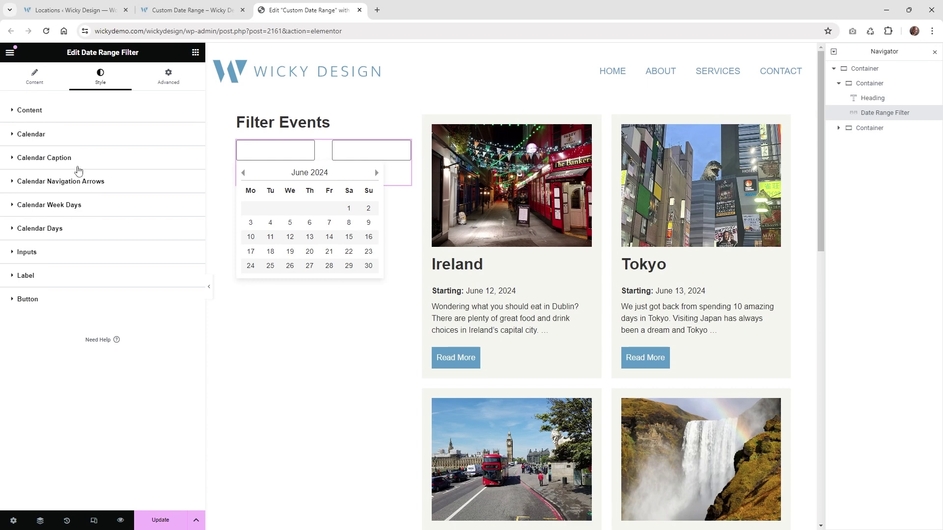
# Set the calendar navigation arrows' size to 16 and slightly reduce the width of the date inputs
pyautogui.click(79, 182)
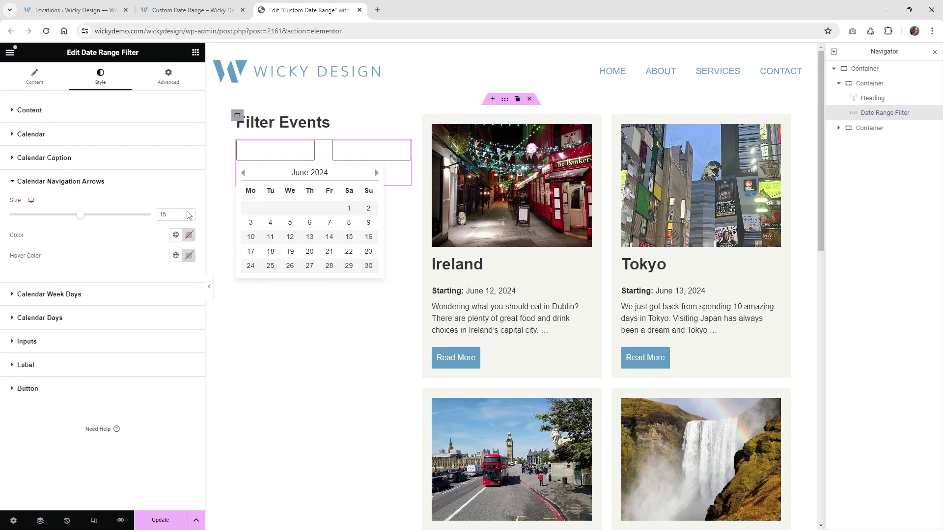
pyautogui.moveTo(82, 220)
pyautogui.mouseDown()
pyautogui.moveTo(101, 218)
pyautogui.moveTo(84, 220)
pyautogui.mouseUp()
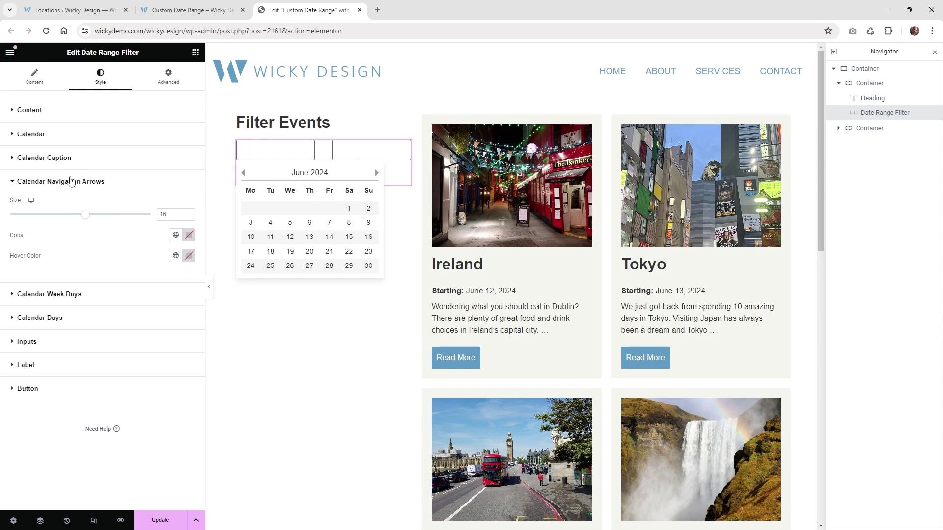
pyautogui.click(71, 182)
pyautogui.click(53, 256)
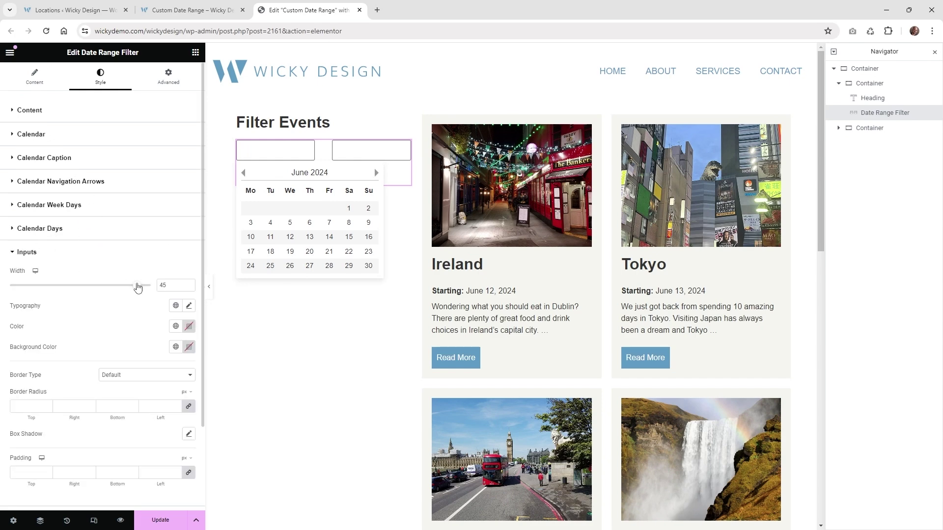
pyautogui.moveTo(136, 291)
pyautogui.mouseDown()
pyautogui.moveTo(113, 292)
pyautogui.moveTo(154, 294)
pyautogui.moveTo(120, 295)
pyautogui.moveTo(132, 295)
pyautogui.mouseUp()
pyautogui.click(72, 257)
# Show the filter label on the widget, and check the Filter Label text in the Locations Date Range smart filter's settings
pyautogui.click(35, 77)
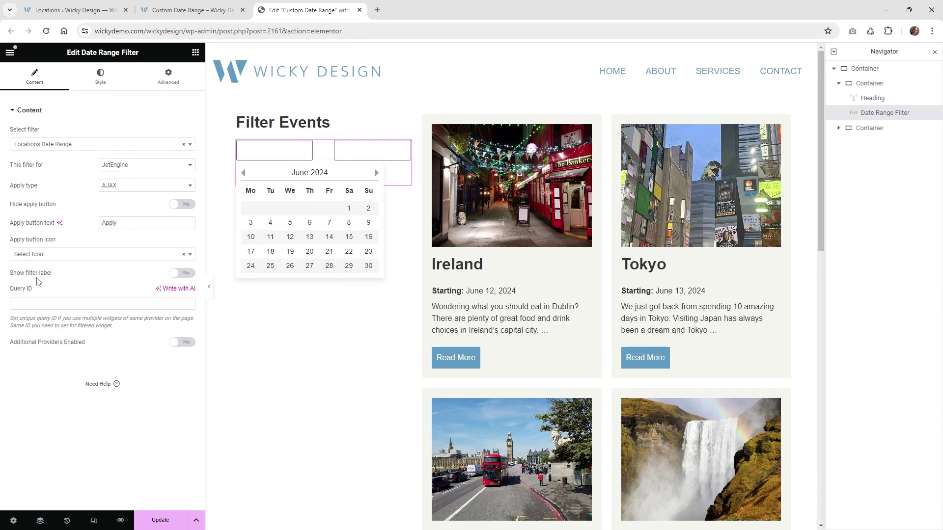
pyautogui.click(182, 274)
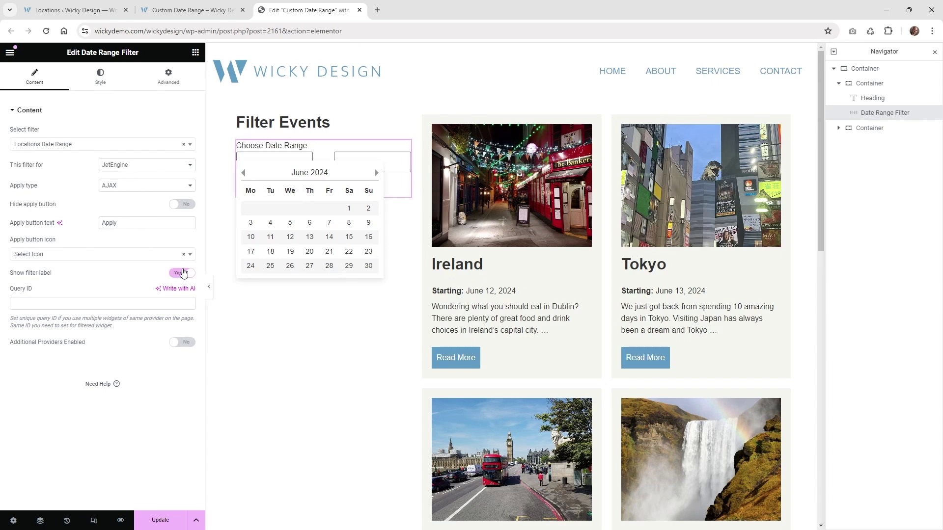
pyautogui.click(89, 5)
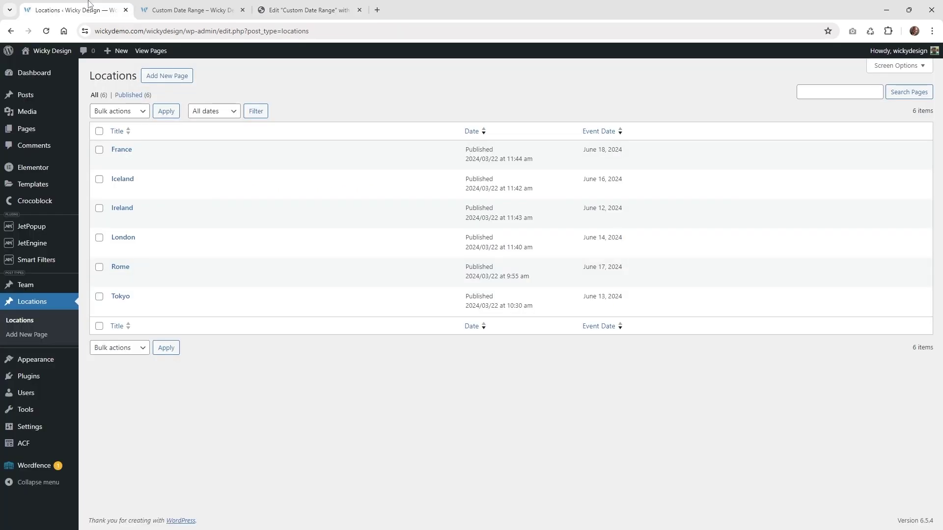
pyautogui.click(44, 260)
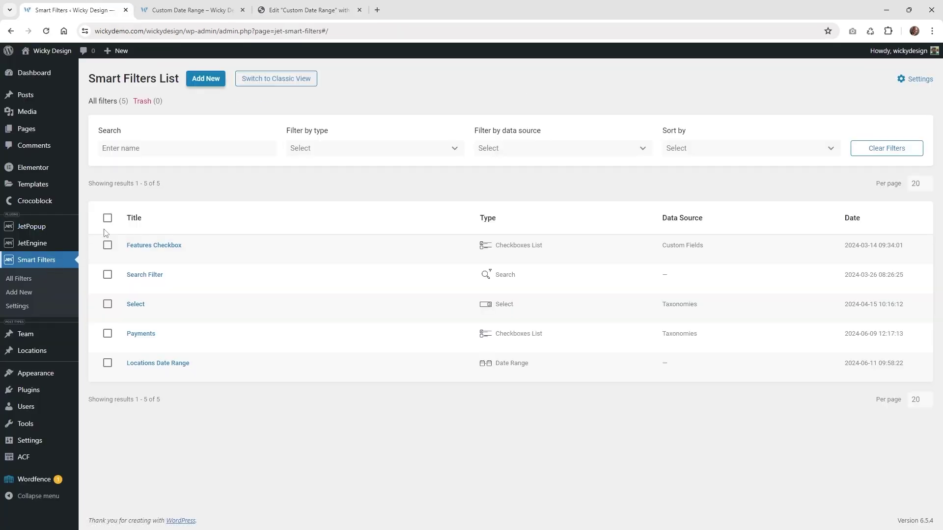
pyautogui.click(158, 363)
pyautogui.scroll(-10, 163, 366)
pyautogui.click(371, 429)
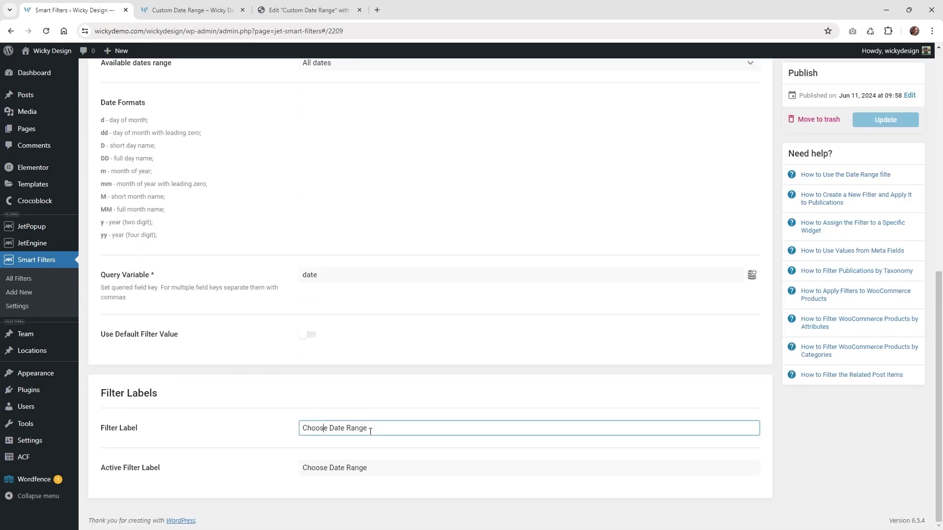
pyautogui.moveTo(370, 429); pyautogui.dragTo(277, 437)
pyautogui.click(305, 10)
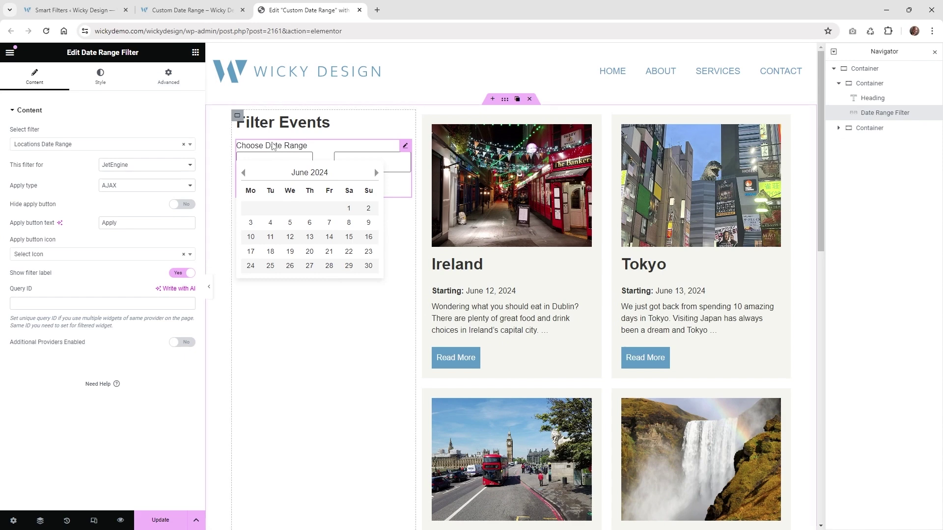
# Try a typography size of 10 px for the filter label, reset it to default, and close the open calendar
pyautogui.click(101, 77)
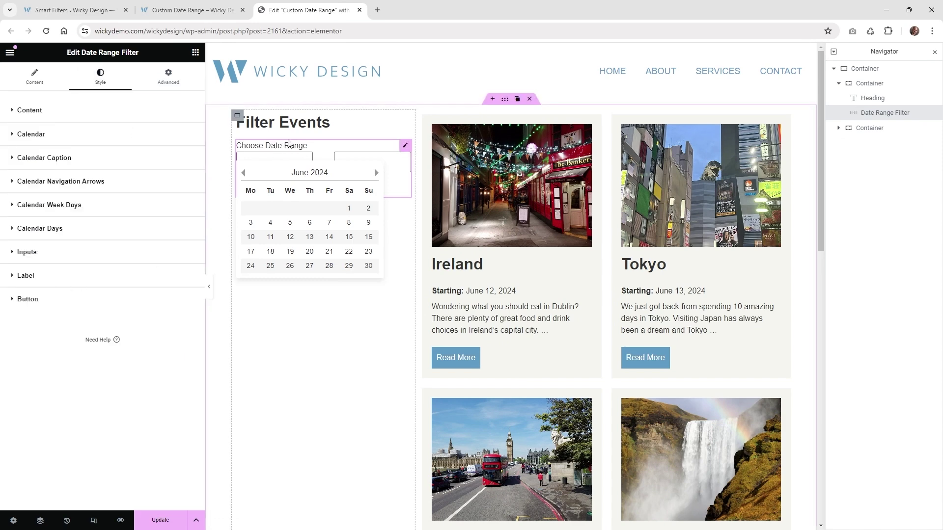
pyautogui.click(44, 278)
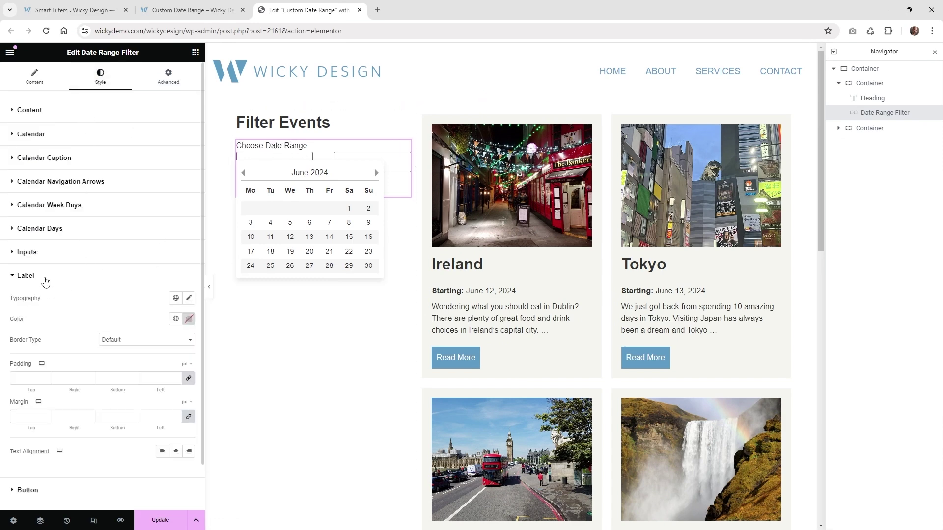
pyautogui.click(188, 298)
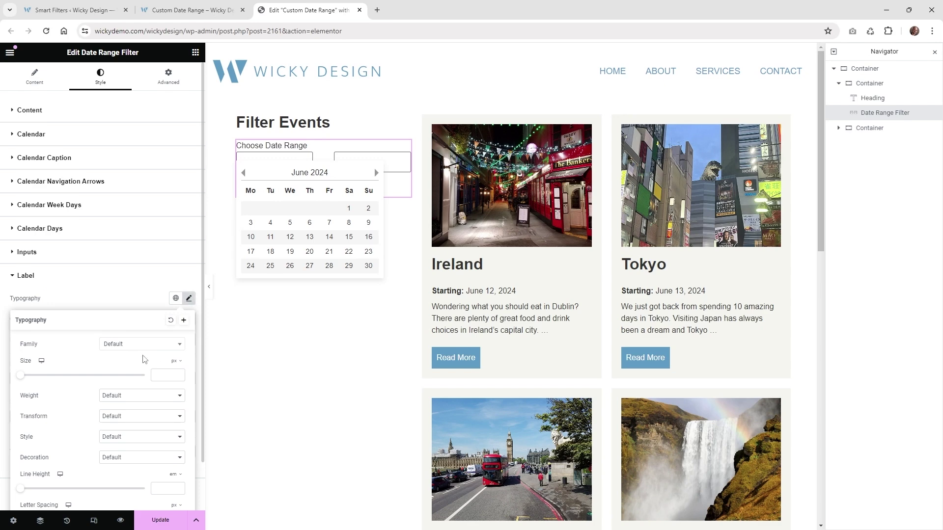
pyautogui.moveTo(25, 382)
pyautogui.mouseDown()
pyautogui.moveTo(53, 383)
pyautogui.moveTo(28, 377)
pyautogui.mouseUp()
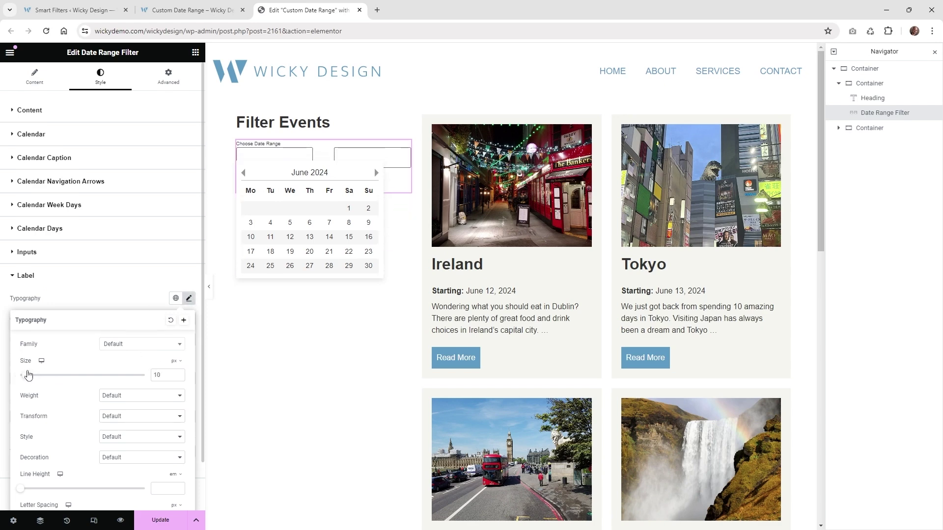
pyautogui.click(171, 322)
pyautogui.click(292, 199)
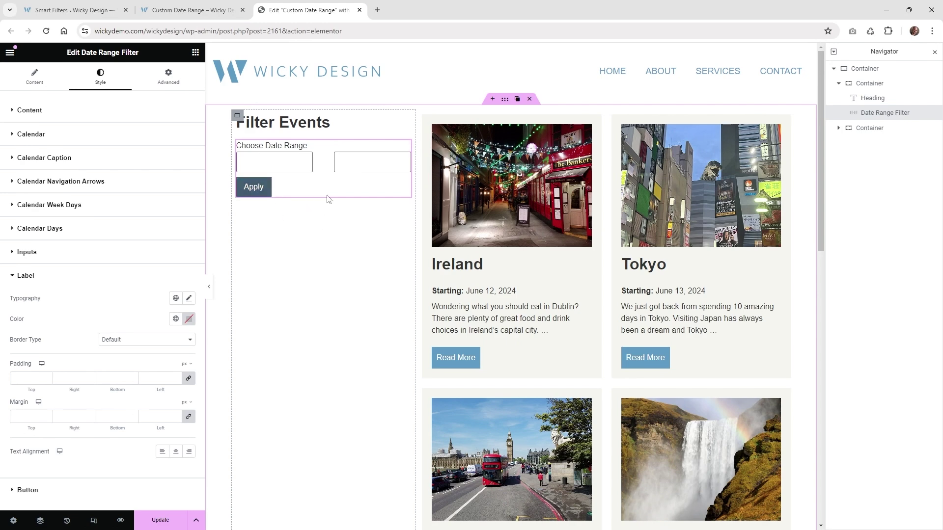
# Add a Remove Filters widget below the Date Range Filter
pyautogui.click(195, 53)
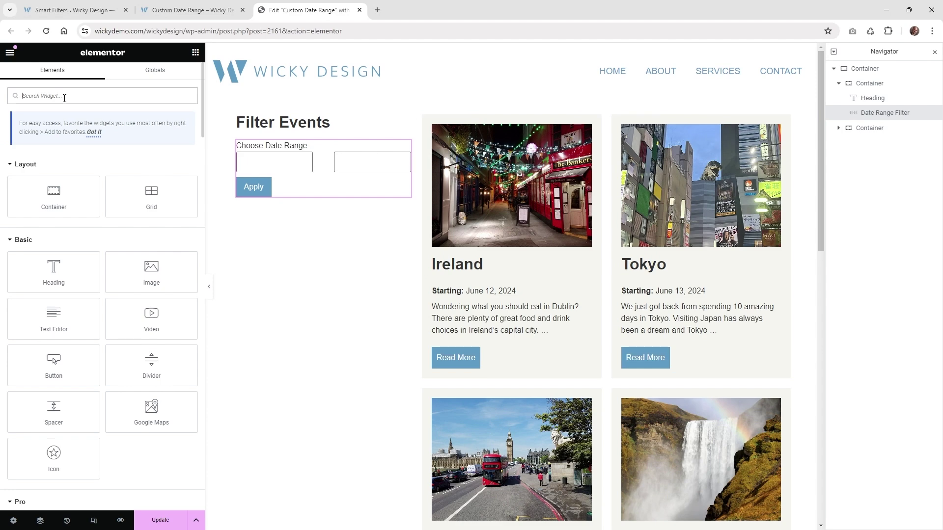
pyautogui.write('remove')
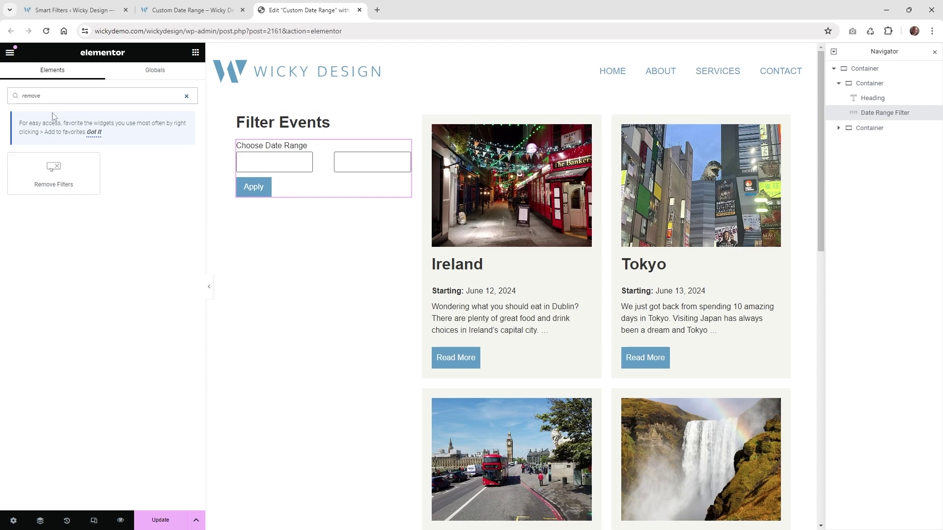
pyautogui.moveTo(55, 172); pyautogui.dragTo(303, 181)
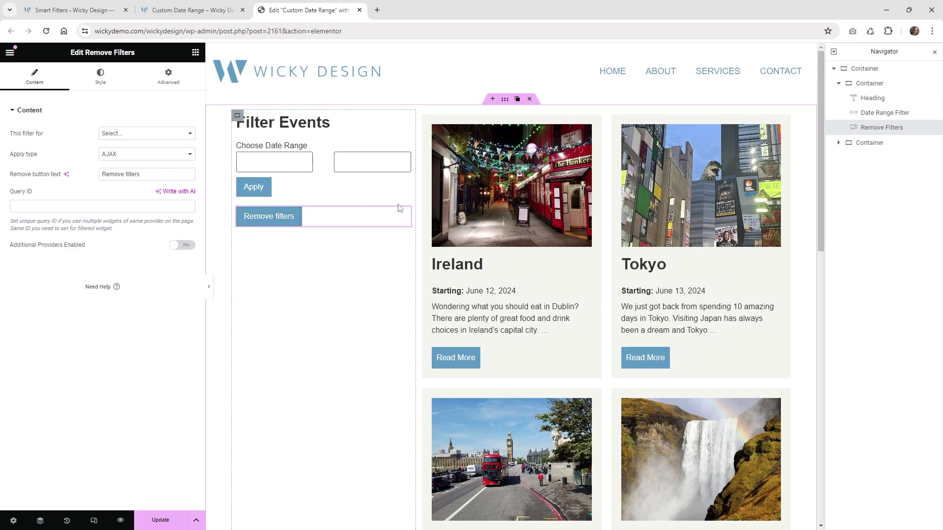
pyautogui.moveTo(405, 214)
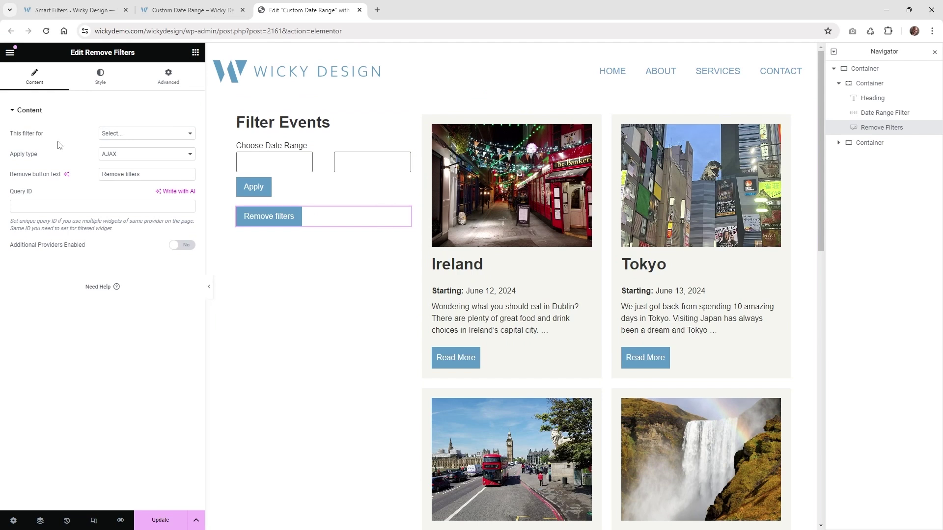
# Set the Remove Filters widget to work for JetEngine, keeping the AJAX apply type and "Remove filters" button text, and update the page
pyautogui.click(126, 135)
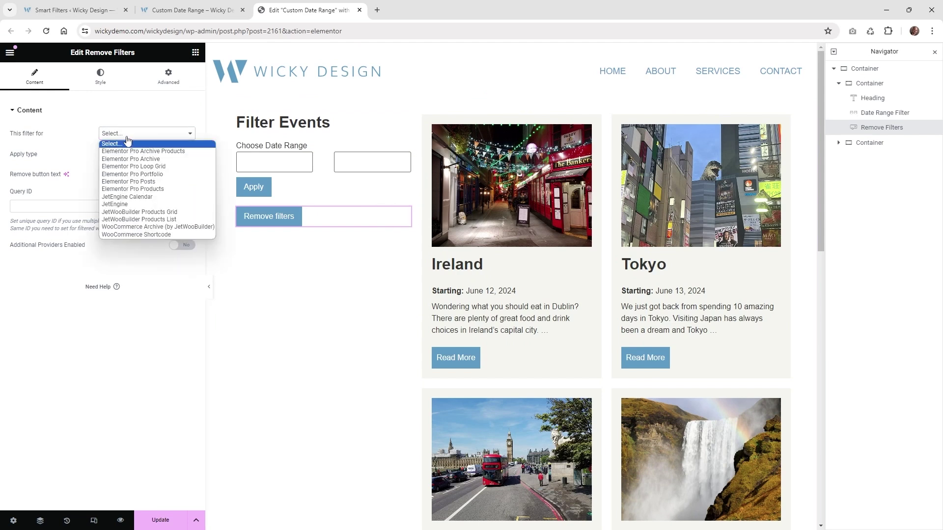
pyautogui.click(128, 204)
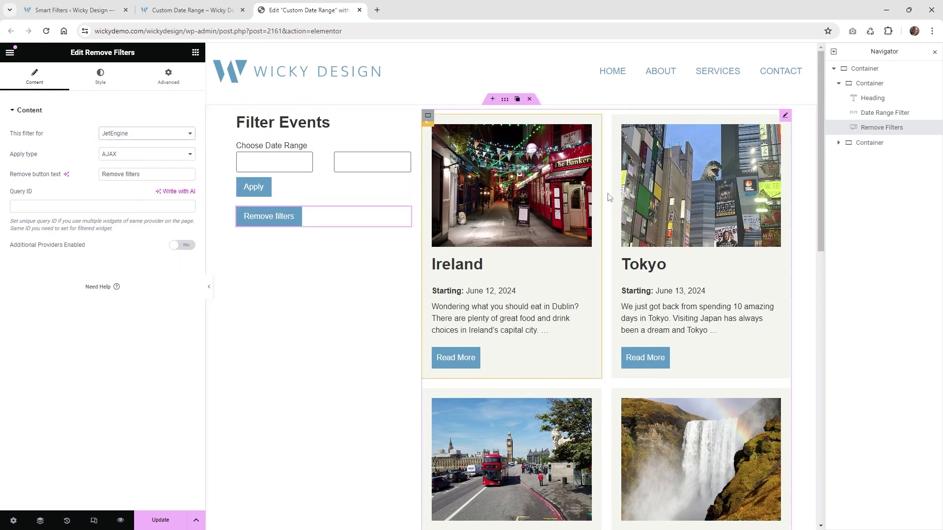
pyautogui.click(120, 155)
pyautogui.click(120, 156)
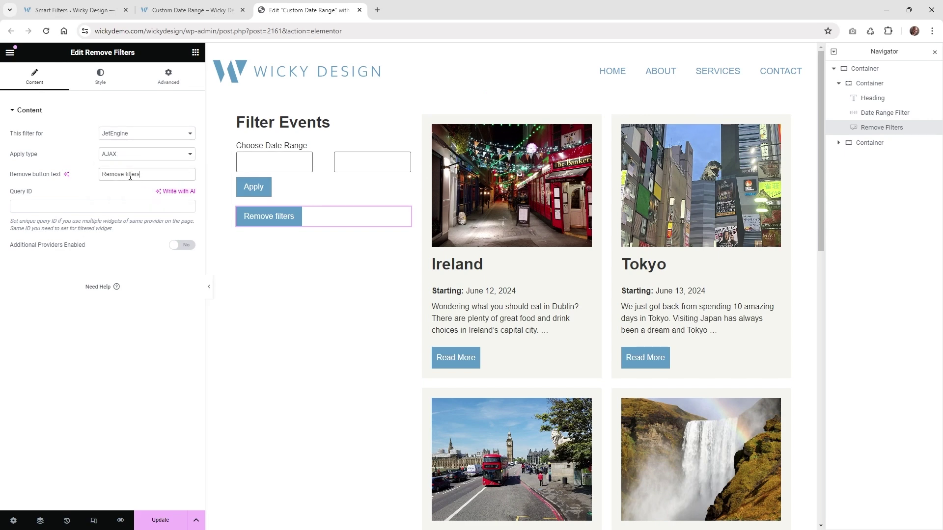
pyautogui.click(158, 519)
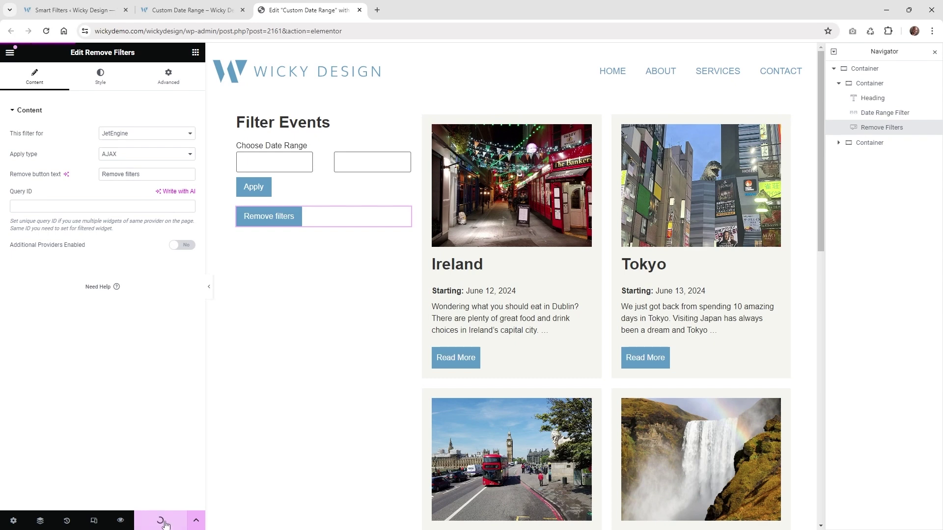
# Reload the live Custom Date Range page and filter the events from 06/12/2024 to 06/16/2024
pyautogui.click(197, 10)
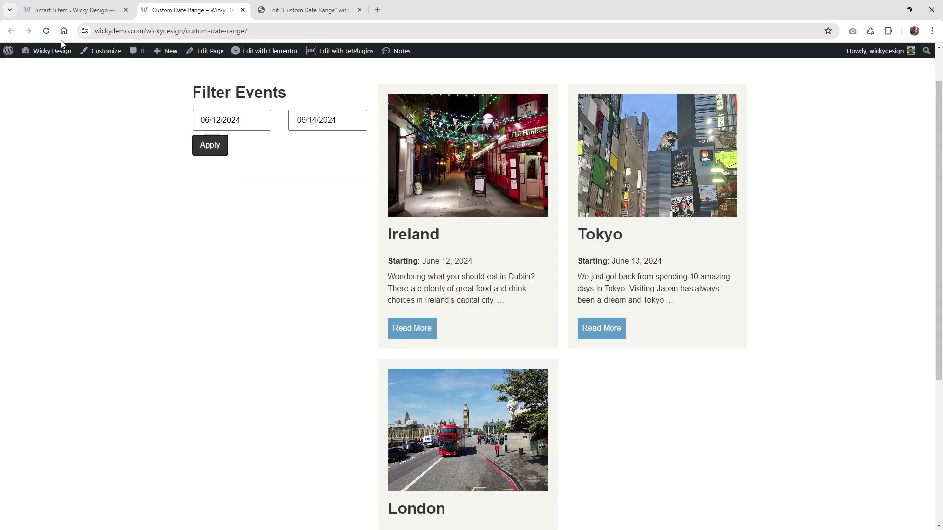
pyautogui.click(46, 31)
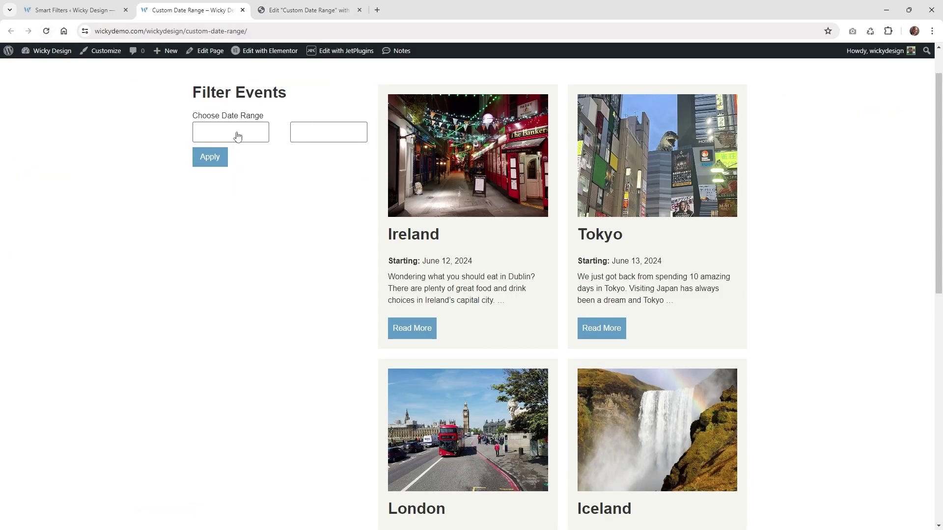
pyautogui.click(235, 134)
pyautogui.click(246, 219)
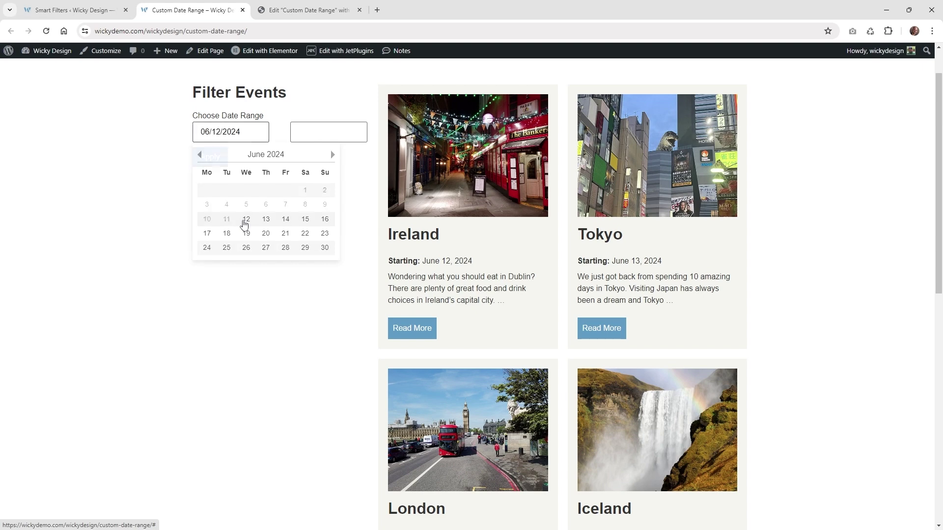
pyautogui.click(306, 141)
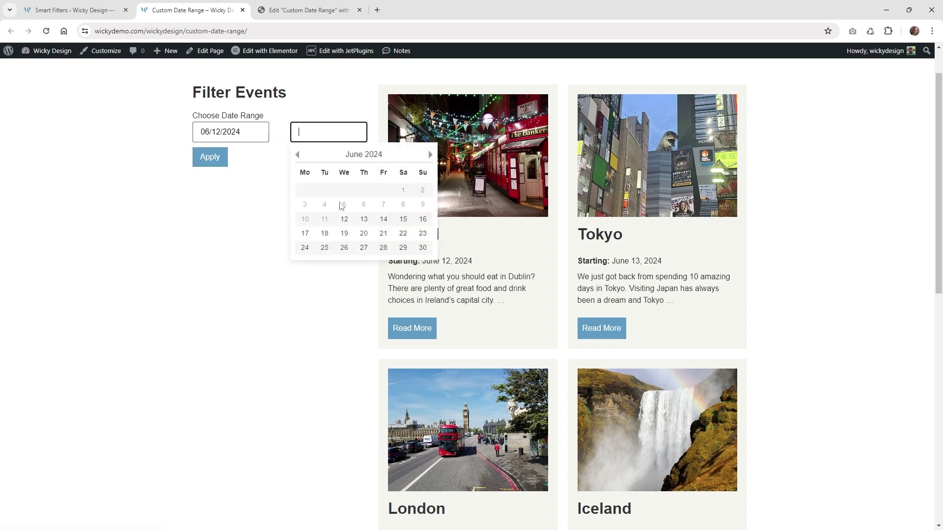
pyautogui.click(423, 219)
pyautogui.click(210, 158)
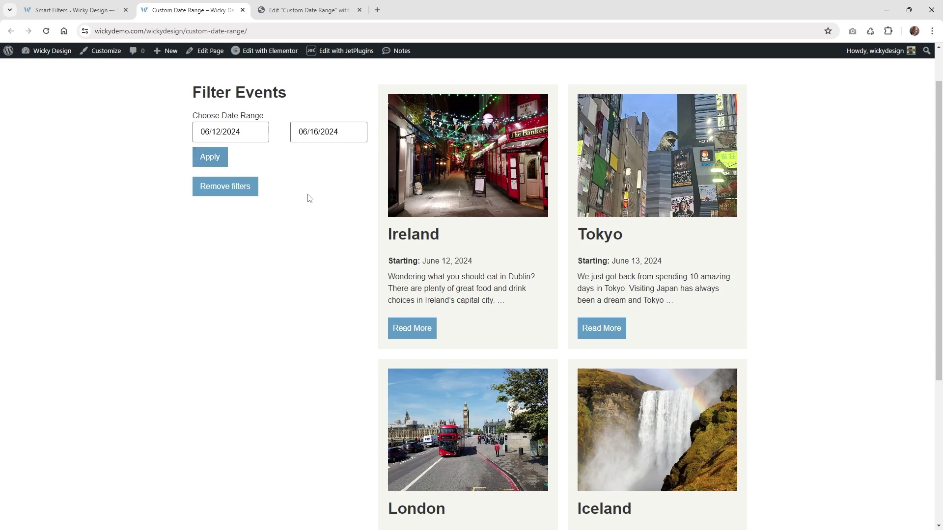
pyautogui.scroll(-1, 244, 192)
pyautogui.scroll(2, 301, 211)
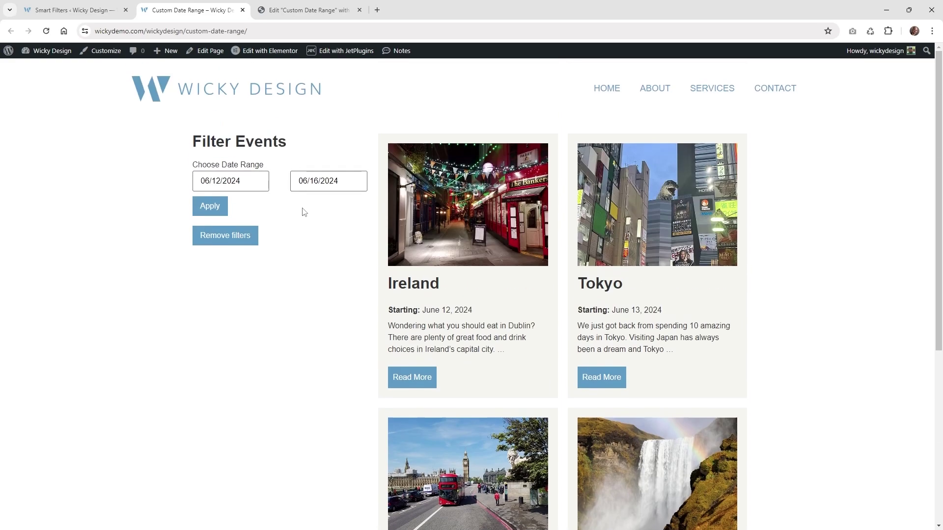
# Remove the applied date filter on the live page and look through the events listing
pyautogui.click(234, 238)
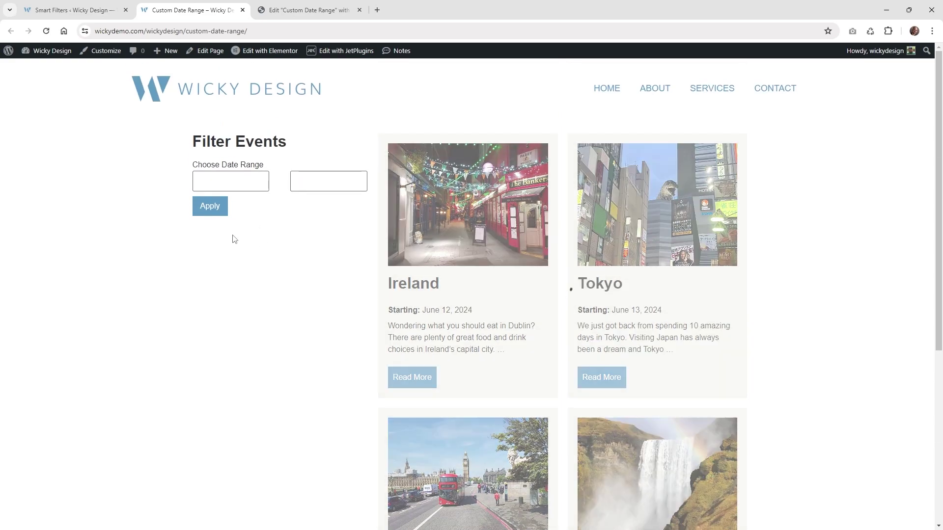
pyautogui.scroll(-10, 492, 272)
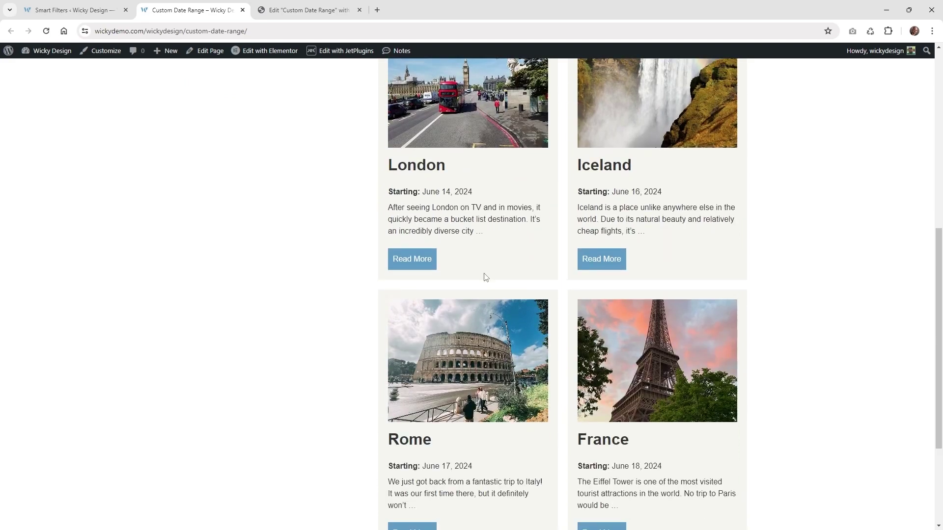
pyautogui.scroll(10, 551, 289)
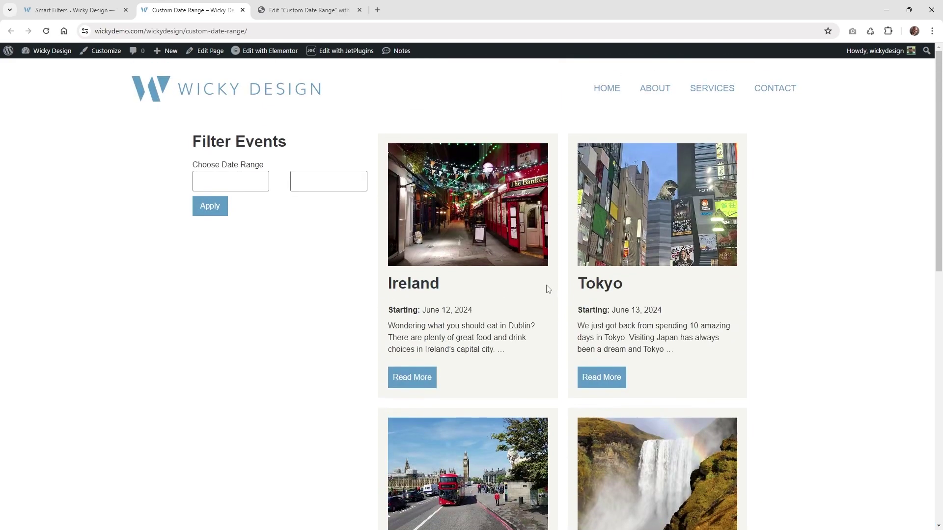
# In the Locations Date Range smart filter, try Past dates as the available dates range and settle on Custom dates
pyautogui.hotkey('ctrl', 'shift', 'Tab')
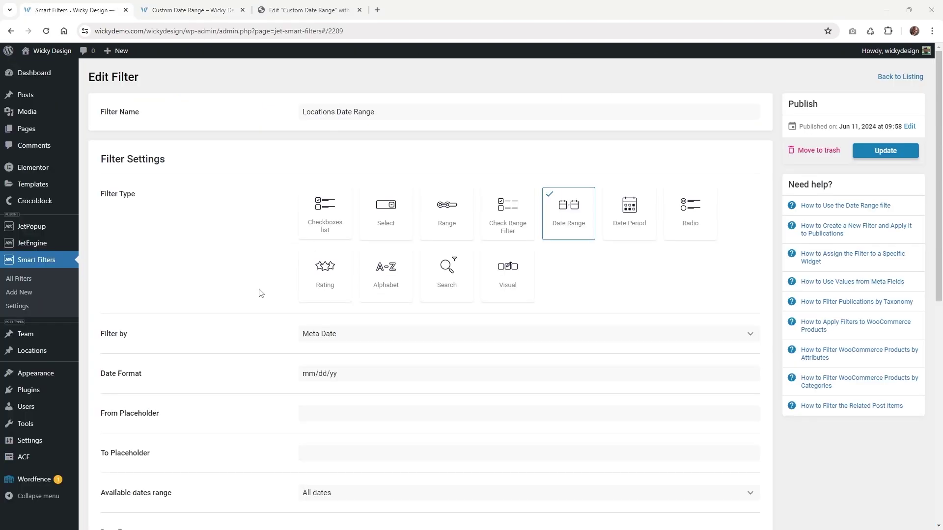
pyautogui.scroll(-4, 344, 295)
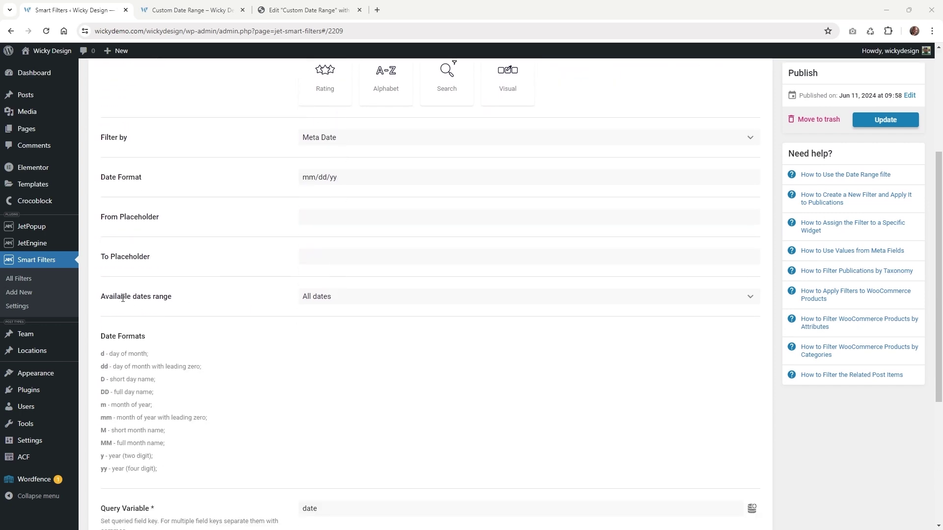
pyautogui.click(318, 299)
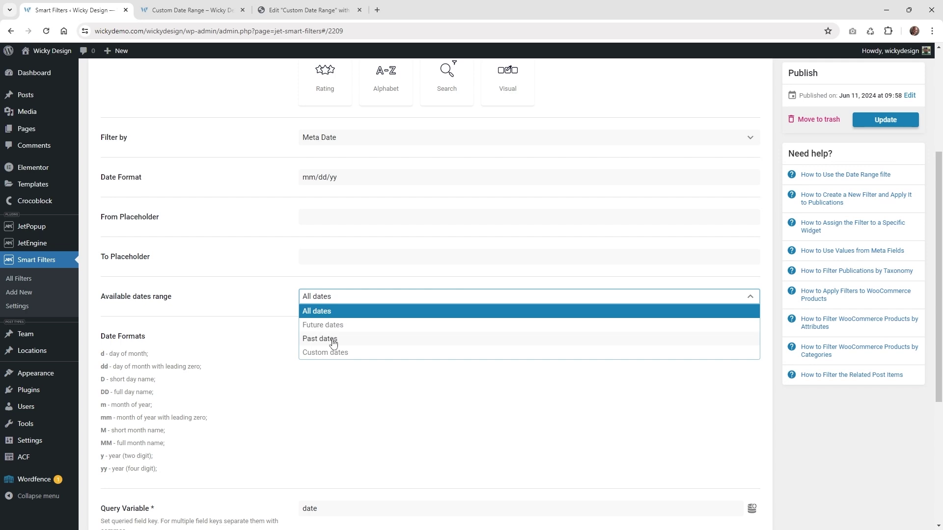
pyautogui.click(333, 343)
pyautogui.click(338, 302)
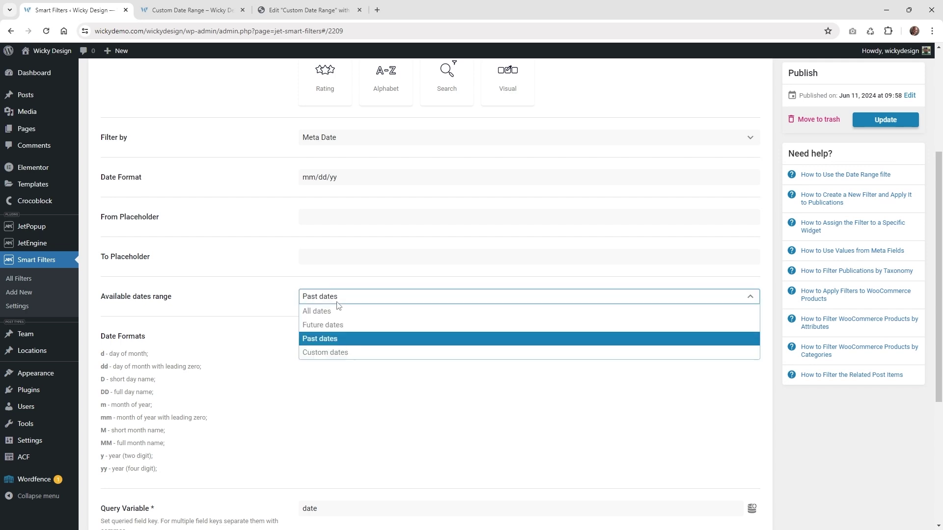
pyautogui.click(348, 353)
# Set the minimum possible date to 2024-06-11 and the maximum to 2024-06-15, following the date format hint, and update the filter
pyautogui.scroll(-2, 256, 330)
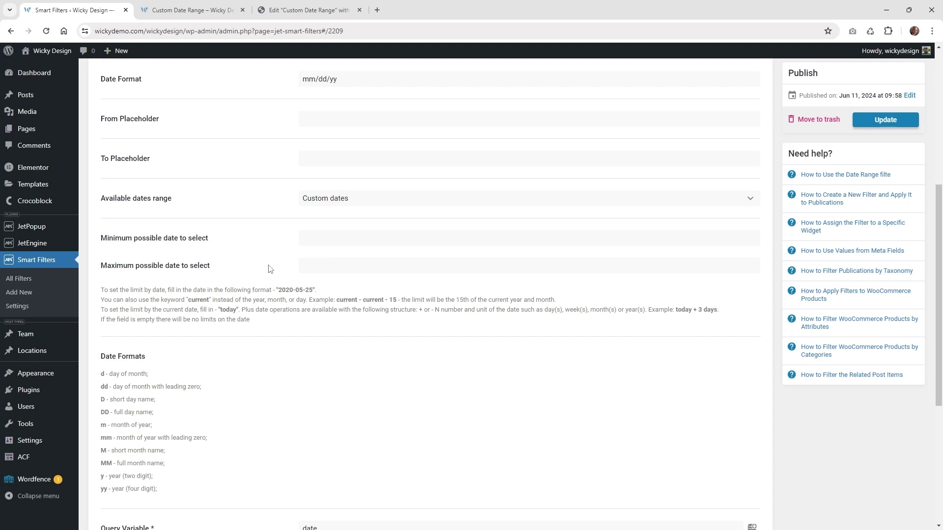
pyautogui.moveTo(148, 290); pyautogui.dragTo(233, 312)
pyautogui.click(214, 299)
pyautogui.click(305, 311)
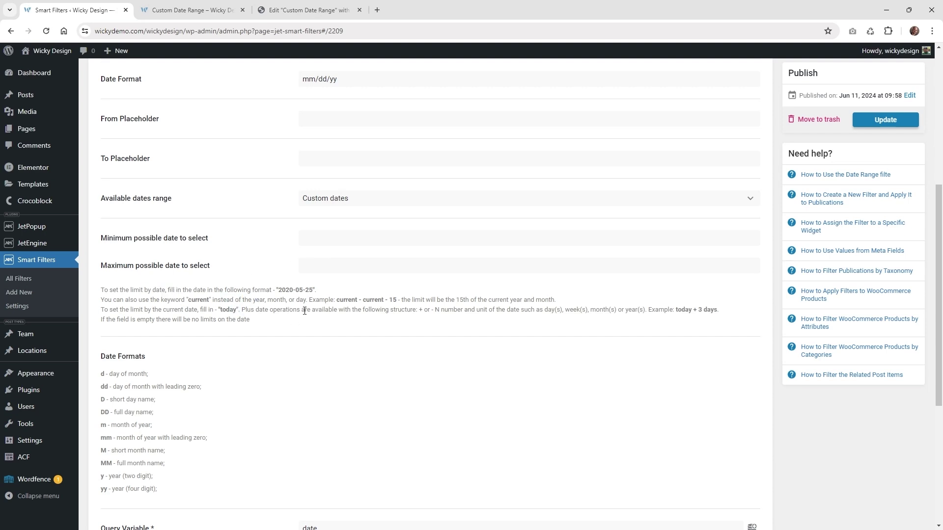
pyautogui.click(333, 235)
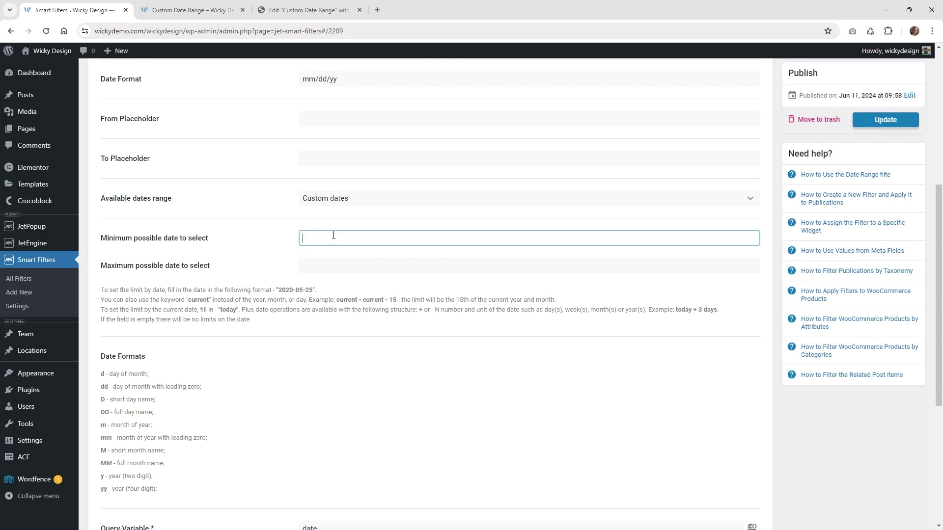
pyautogui.write('2024-06-11')
pyautogui.click(342, 262)
pyautogui.write('2024-06-11')
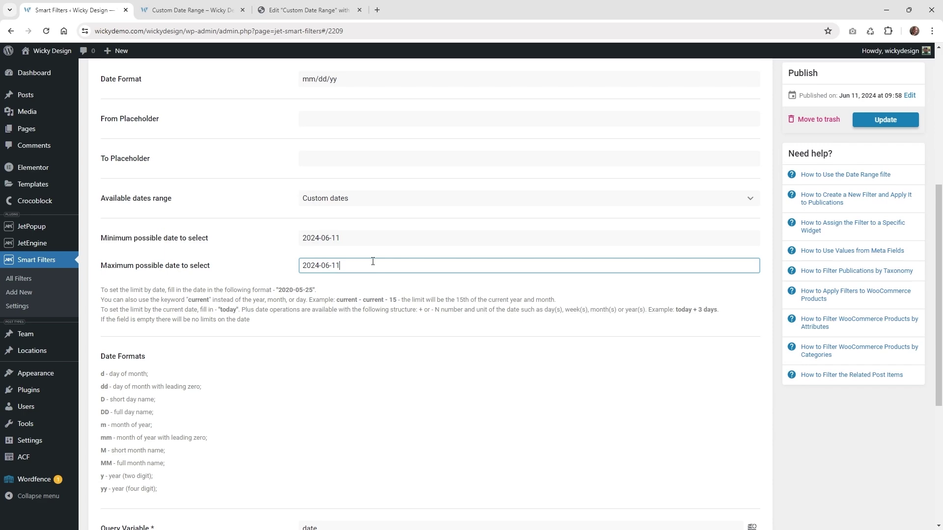
pyautogui.click(886, 120)
# Test the custom date limits on the live page by filtering the events from 06/11/2024 to 06/15/2024
pyautogui.hotkey('ctrl', 'Tab')
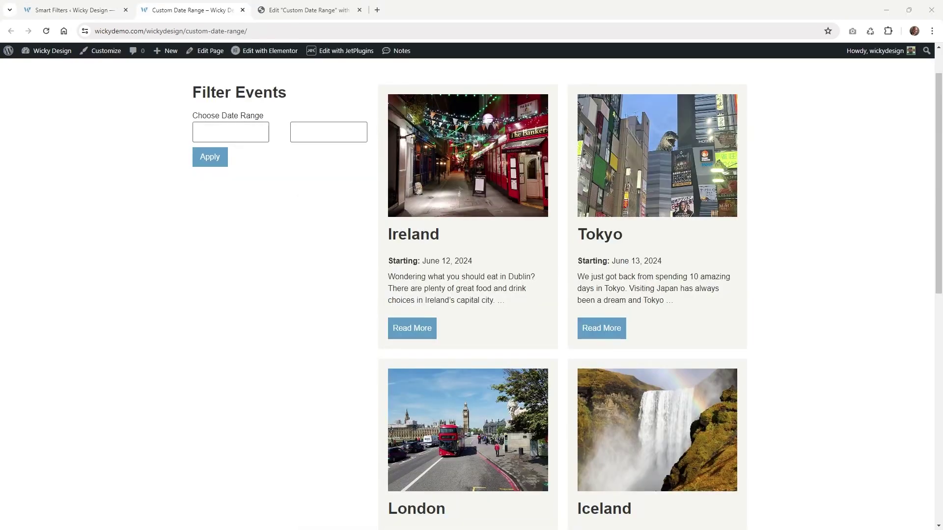
pyautogui.click(232, 135)
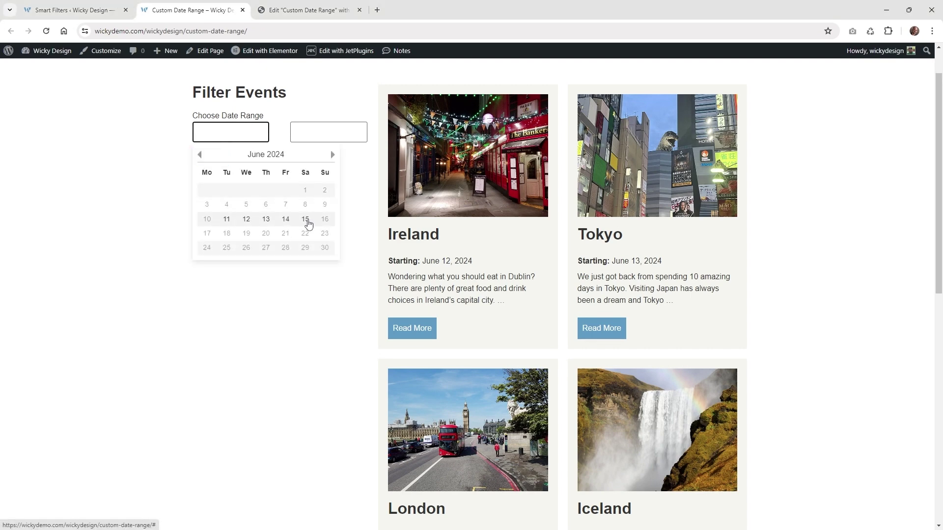
pyautogui.click(227, 219)
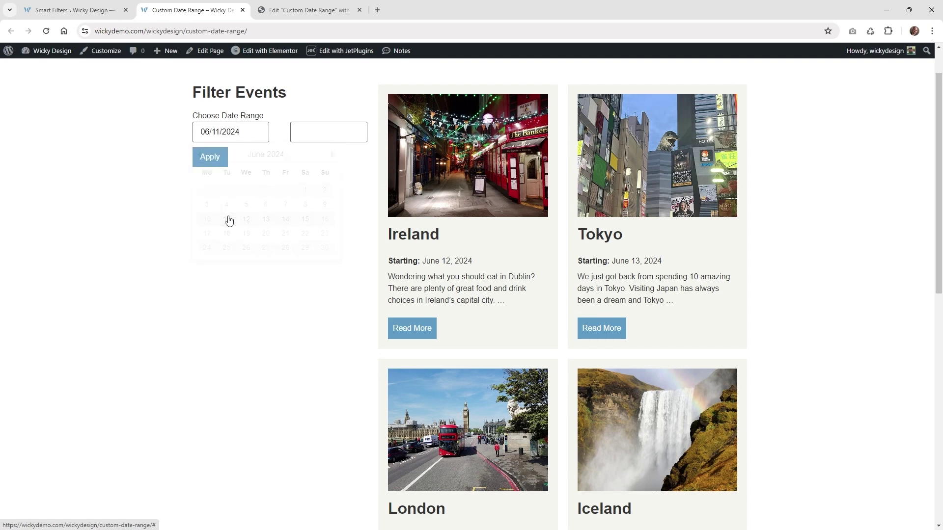
pyautogui.click(301, 133)
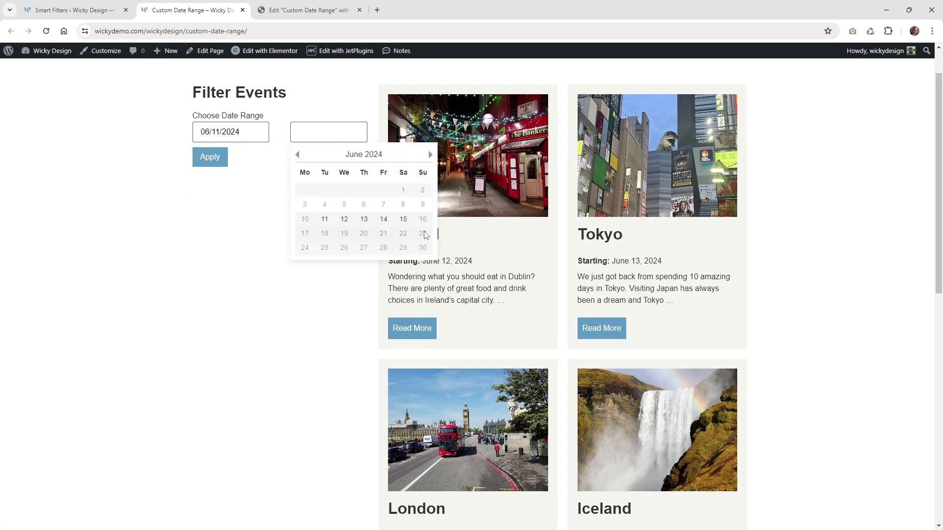
pyautogui.click(404, 219)
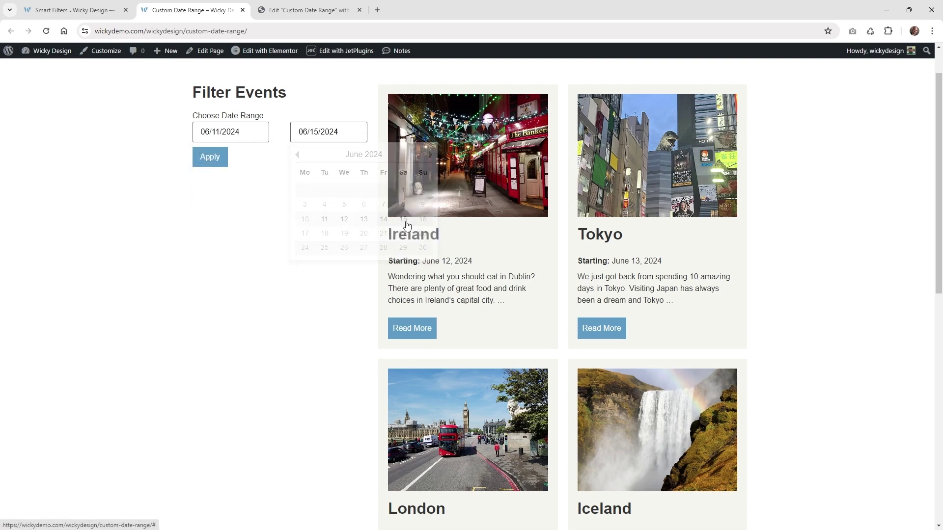
pyautogui.click(210, 159)
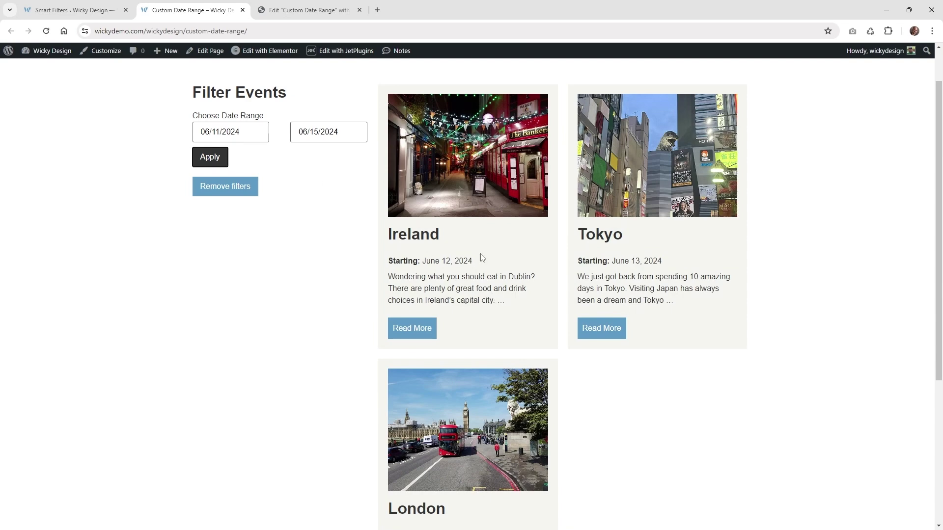
pyautogui.scroll(-2, 410, 372)
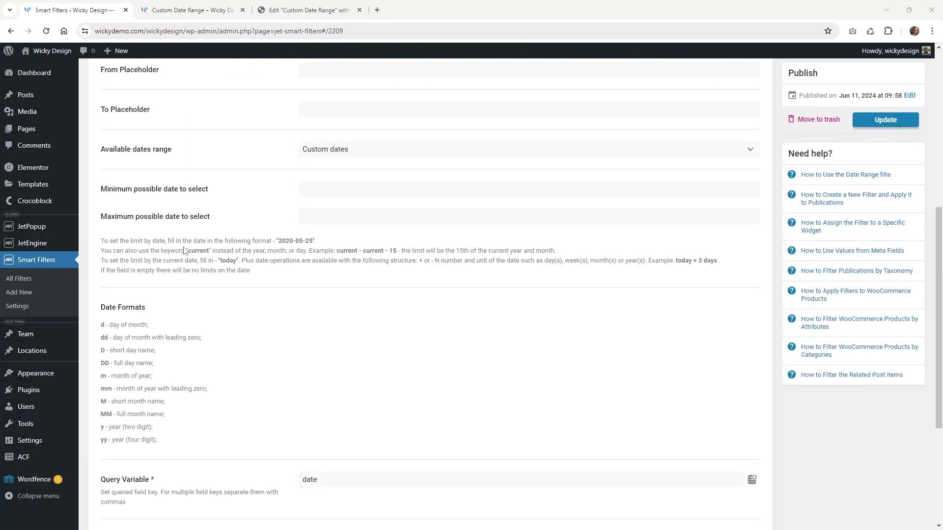
# Set the minimum possible date to "current - current - 1" and the maximum to "current - current - 15", and update the filter
pyautogui.click(197, 256)
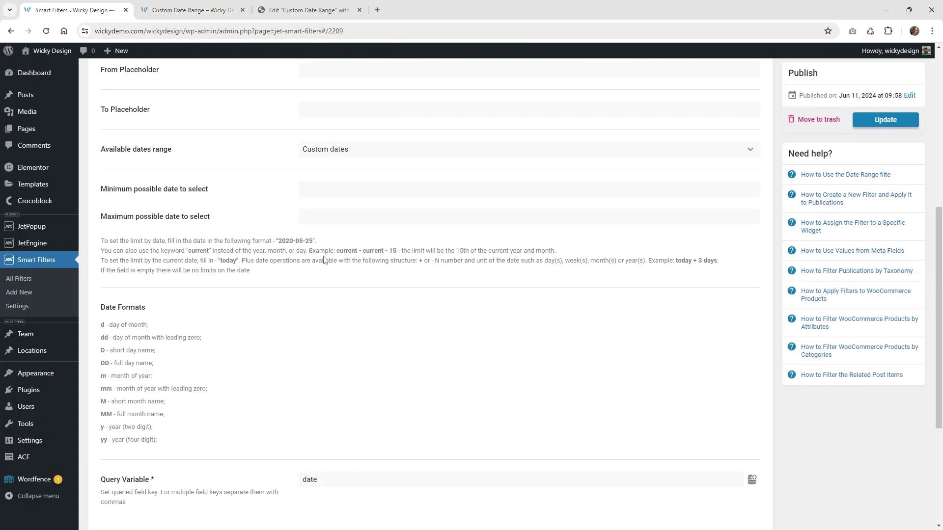
pyautogui.moveTo(337, 247); pyautogui.dragTo(565, 255)
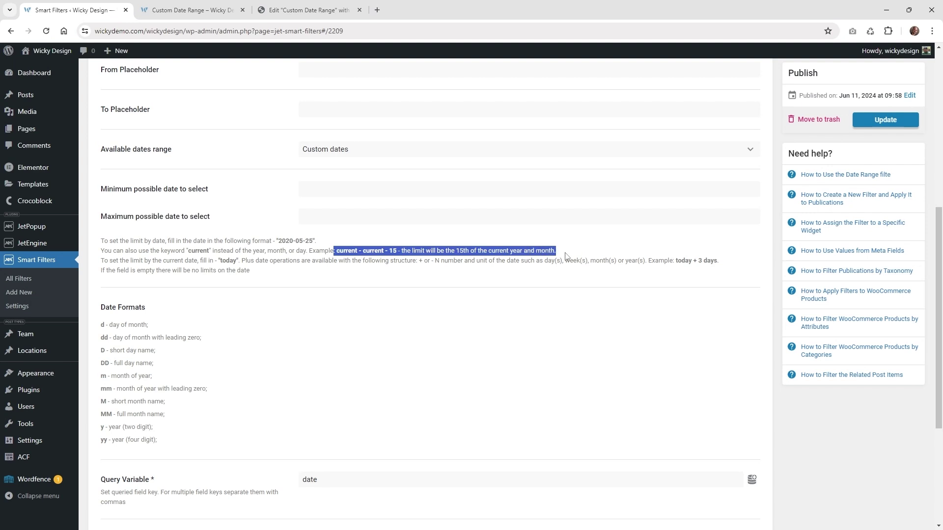
pyautogui.click(368, 254)
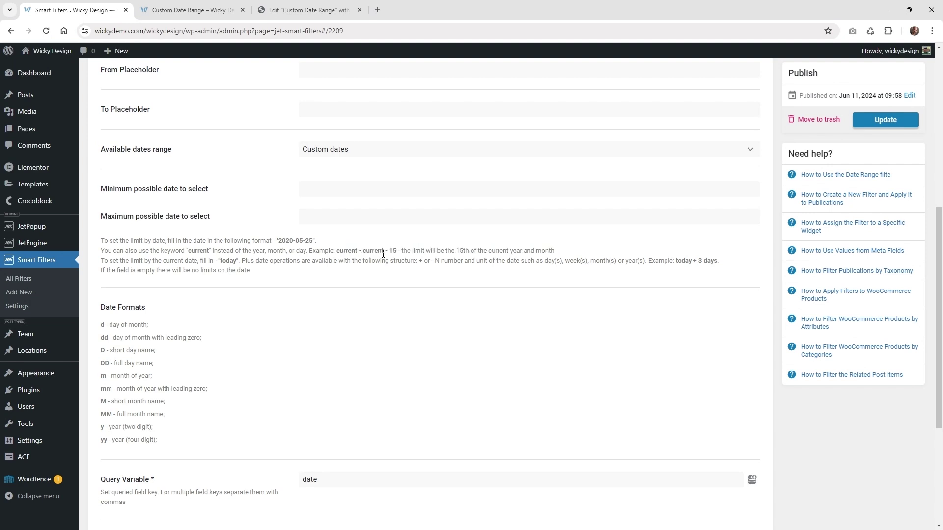
pyautogui.click(327, 185)
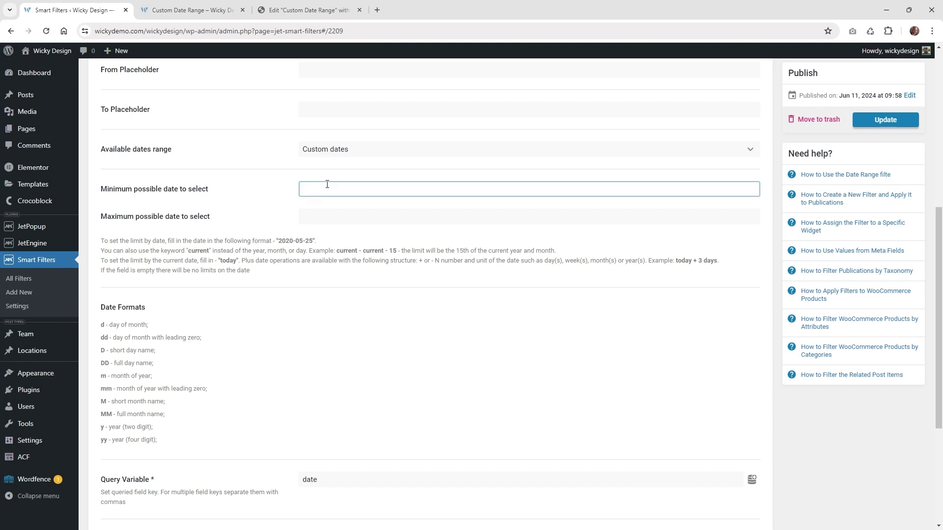
pyautogui.write('current - current - 1')
pyautogui.click(371, 219)
pyautogui.write('current - current - 1')
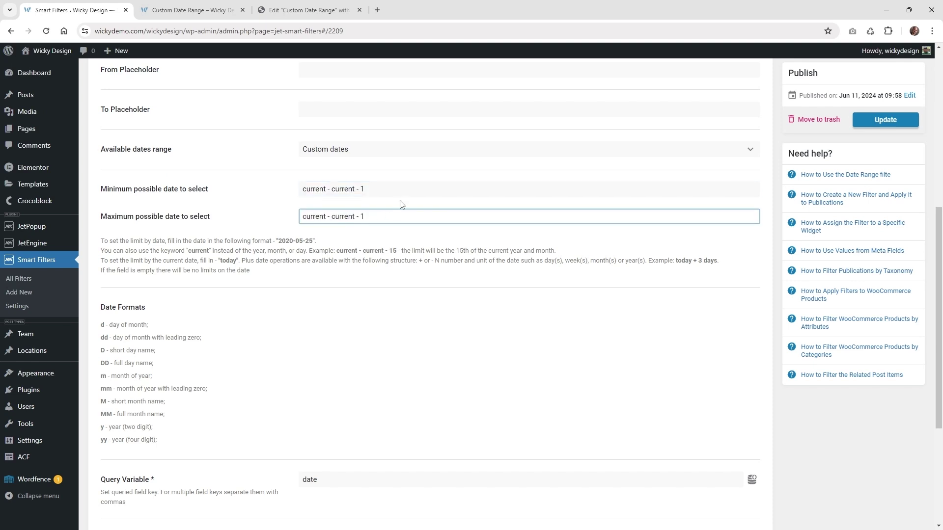
pyautogui.write('5')
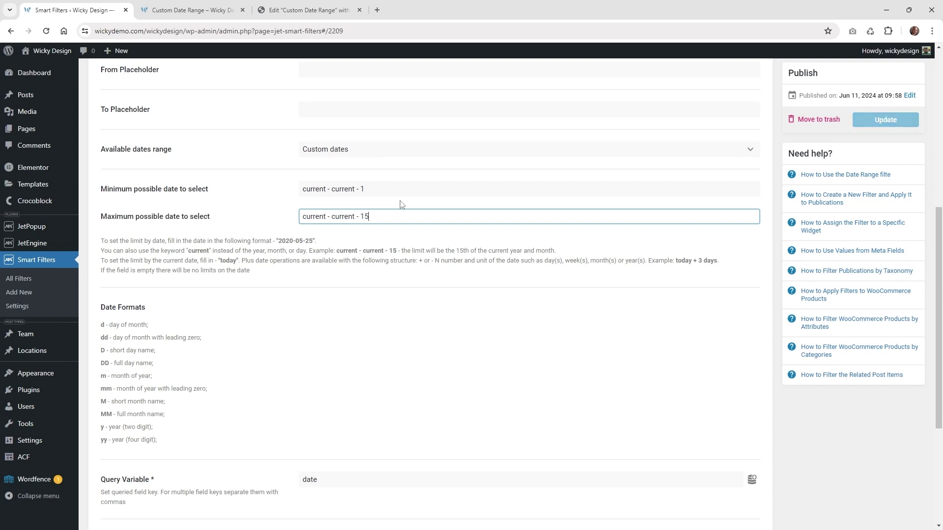
pyautogui.click(314, 189)
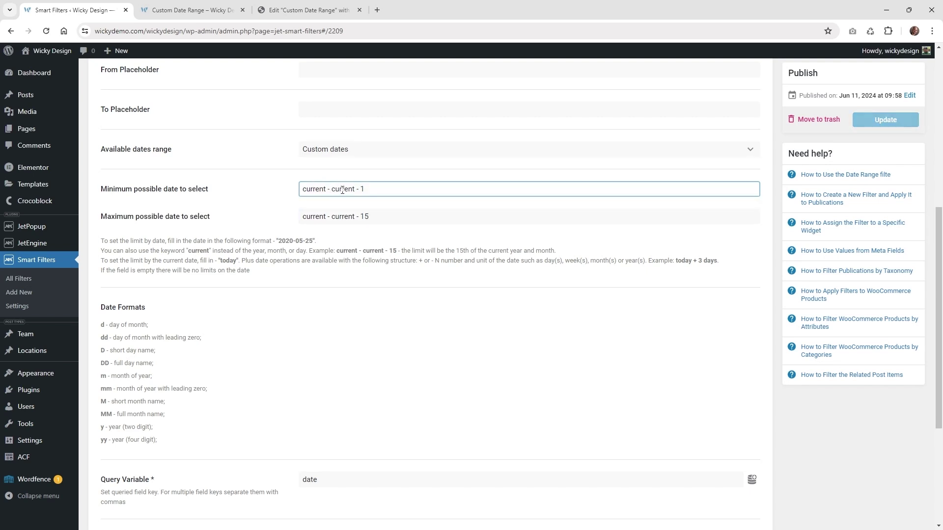
pyautogui.click(364, 218)
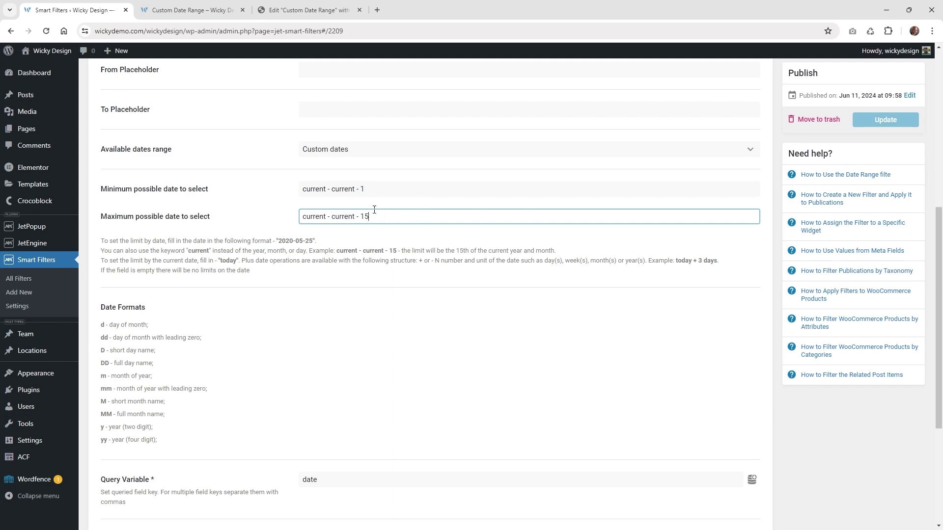
pyautogui.click(885, 119)
# Reload the live page and open the start date calendar to check which dates are selectable
pyautogui.click(188, 10)
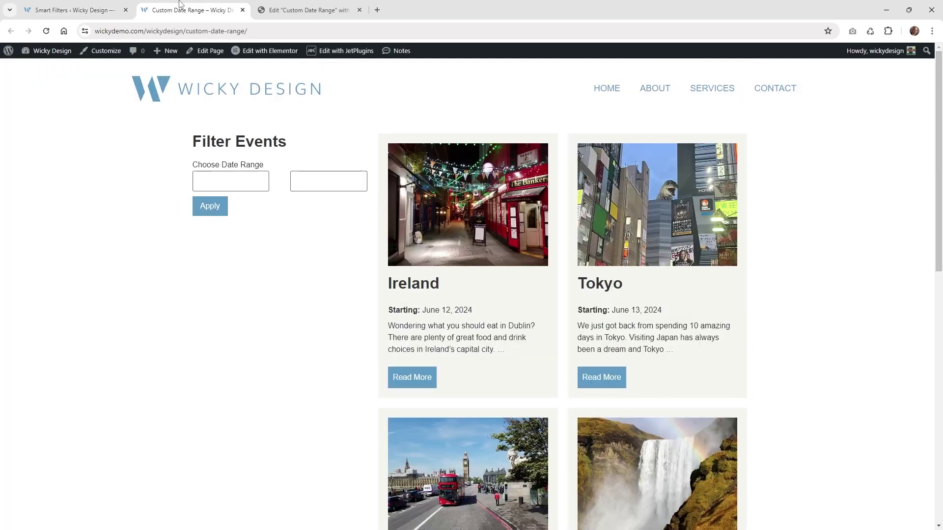
pyautogui.click(46, 31)
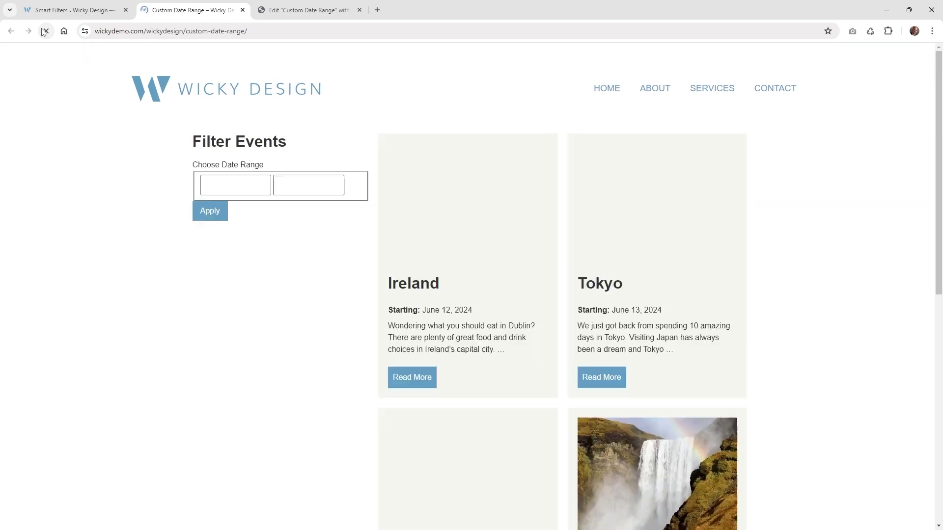
pyautogui.click(224, 186)
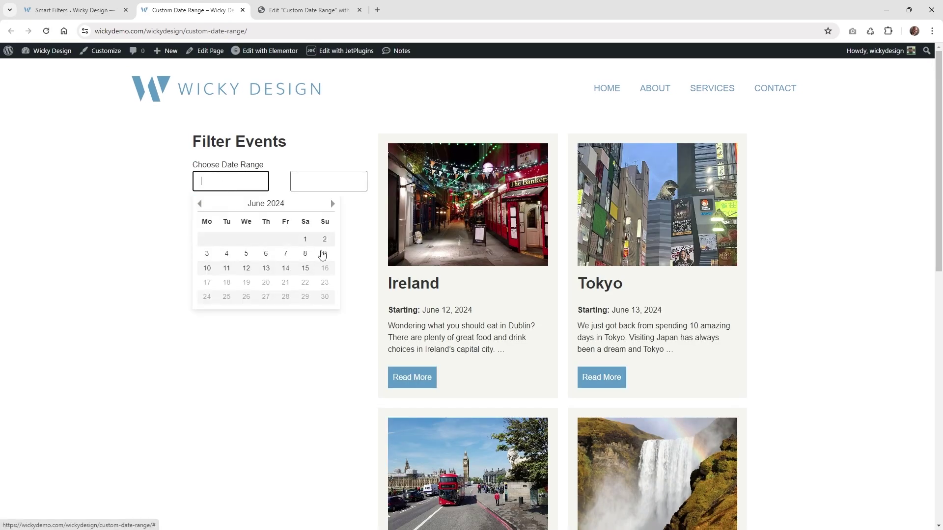
# Test the current-month date limits on the live page by filtering the events from 06/01/2024 to 06/15/2024
pyautogui.click(324, 278)
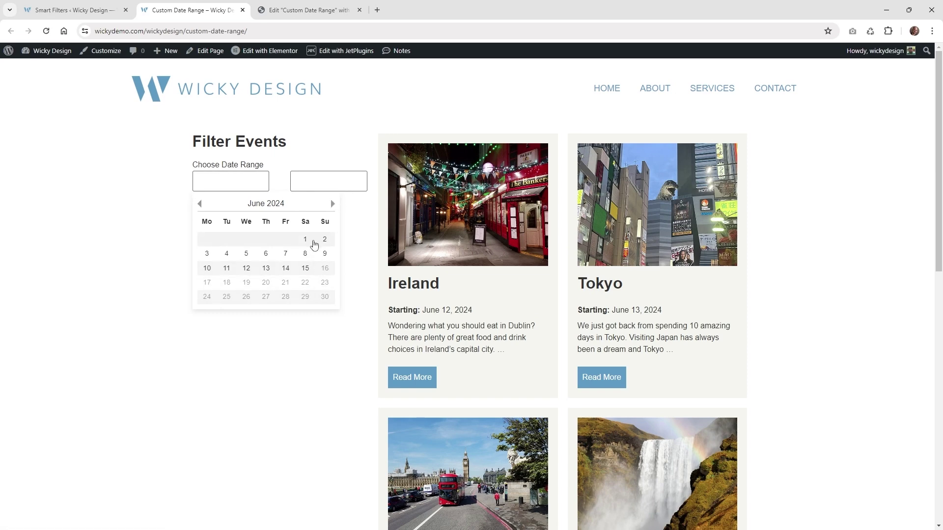
pyautogui.click(306, 241)
pyautogui.click(329, 186)
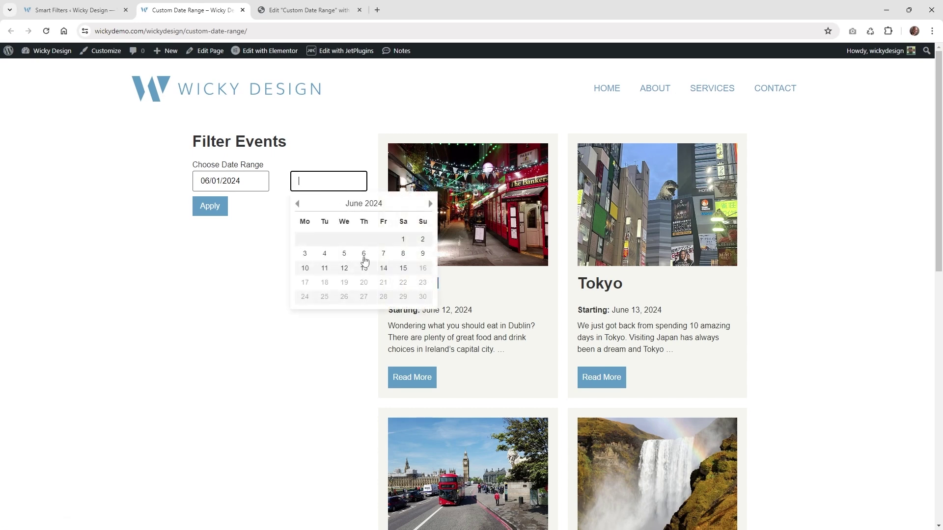
pyautogui.click(405, 269)
pyautogui.click(204, 212)
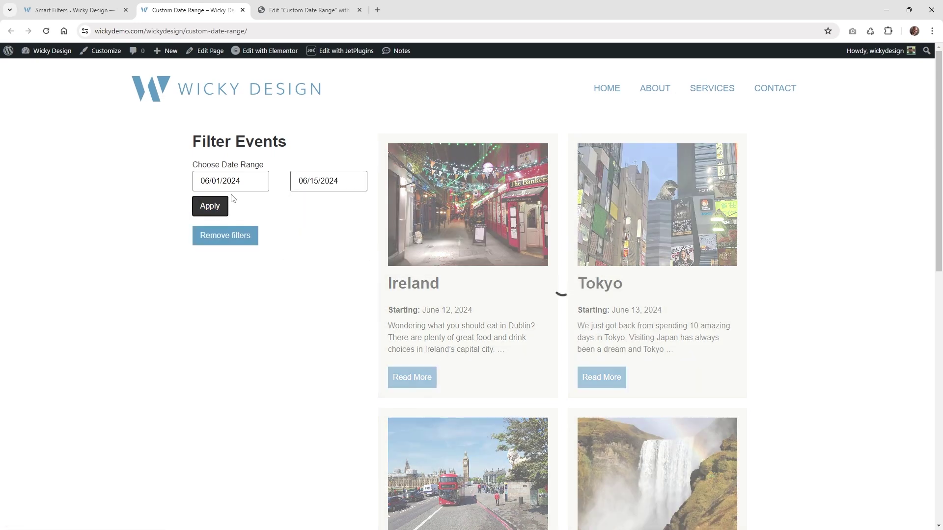
# Set the filter's minimum possible date to "today - 3 days" and the maximum to "today + 3 days", and update the filter
pyautogui.hotkey('ctrl', 'pageup')
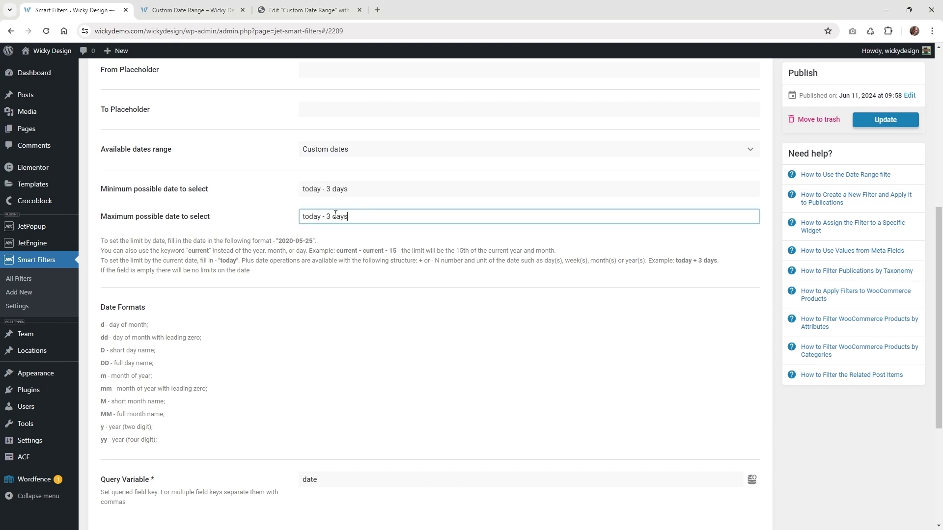
pyautogui.press('BackSpace')
pyautogui.write('+')
pyautogui.click(312, 188)
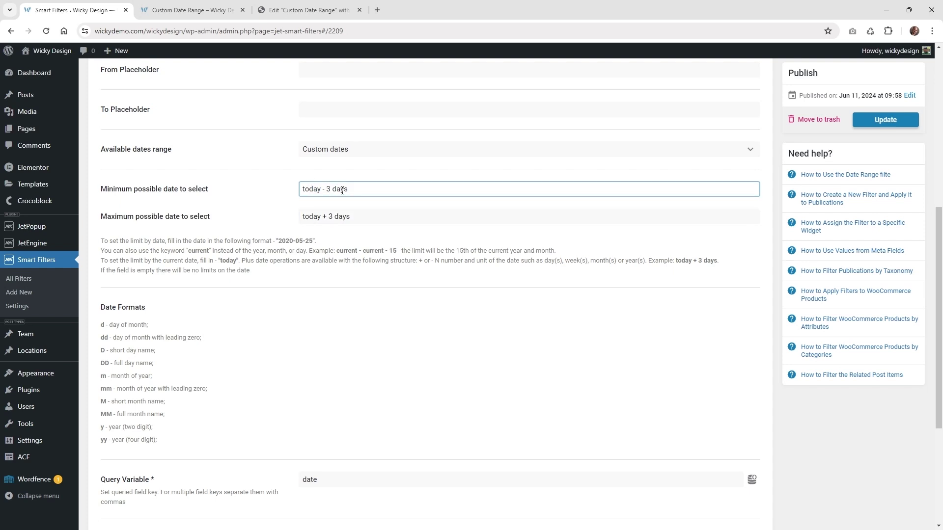
pyautogui.click(312, 215)
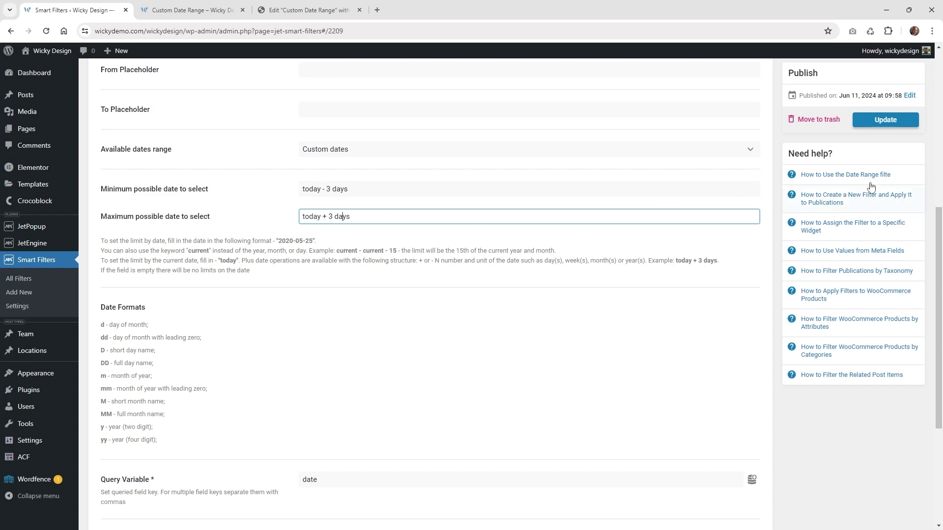
pyautogui.click(892, 120)
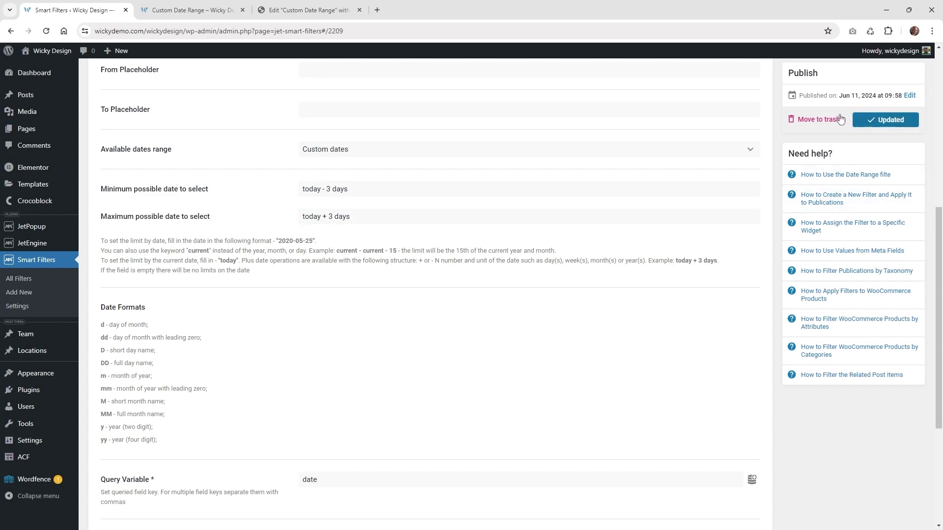
# Reload the live page, filter the events from 06/08/2024 to 06/14/2024, and review the listed events
pyautogui.click(190, 5)
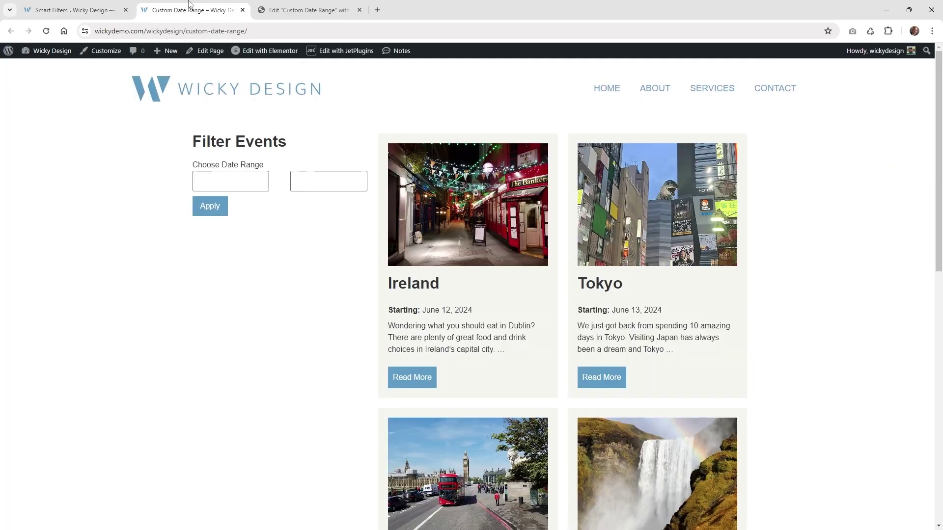
pyautogui.click(45, 32)
pyautogui.click(227, 185)
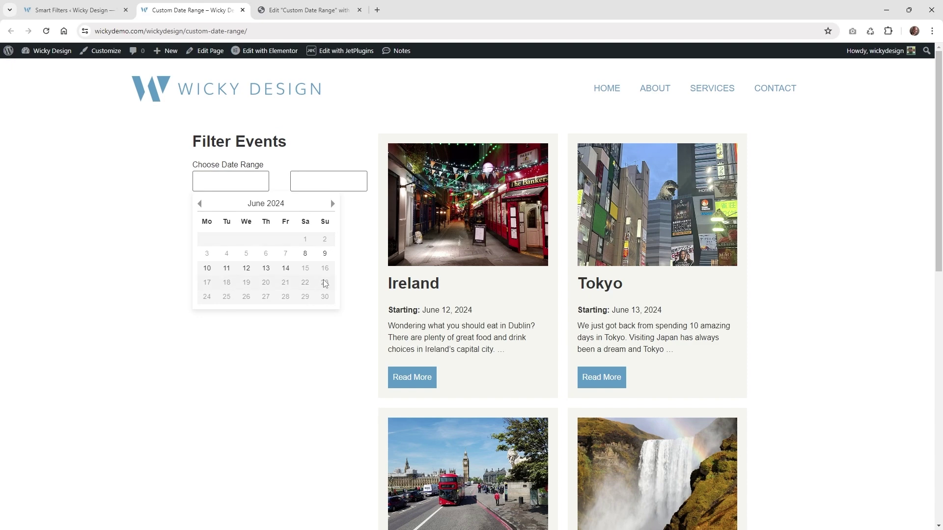
pyautogui.click(305, 254)
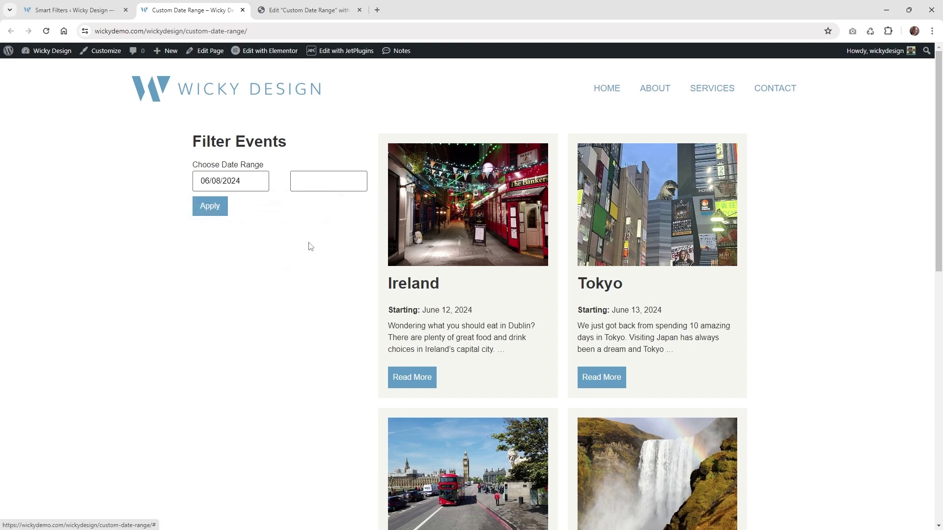
pyautogui.click(346, 182)
pyautogui.click(383, 269)
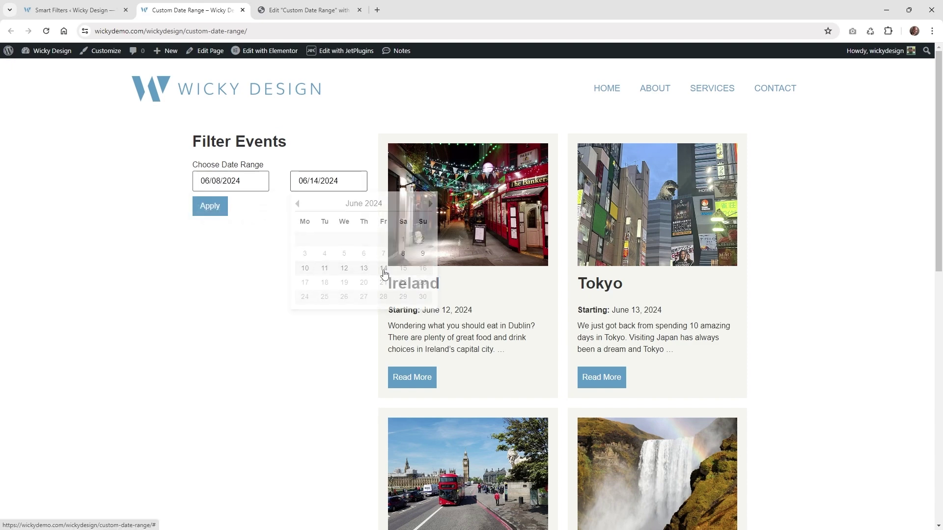
pyautogui.click(223, 205)
pyautogui.scroll(-3, 432, 184)
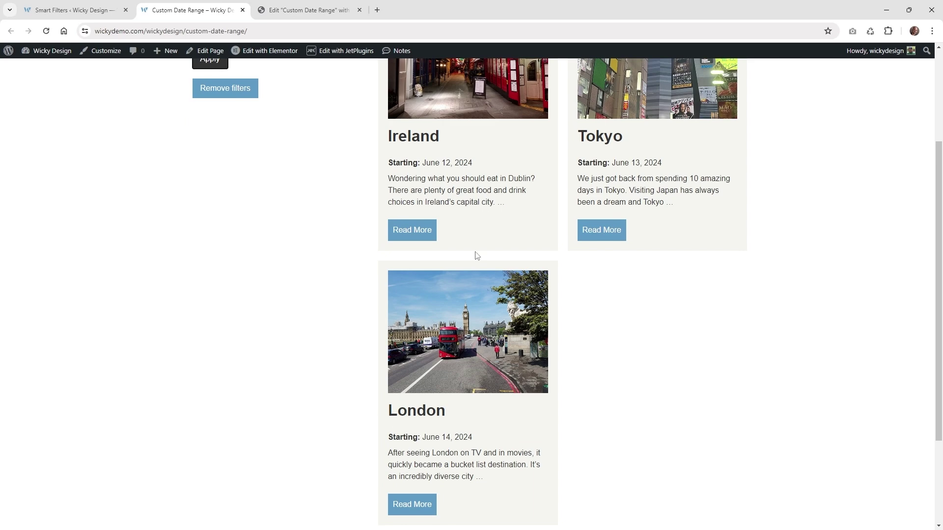
pyautogui.scroll(-3, 476, 255)
pyautogui.scroll(6, 483, 322)
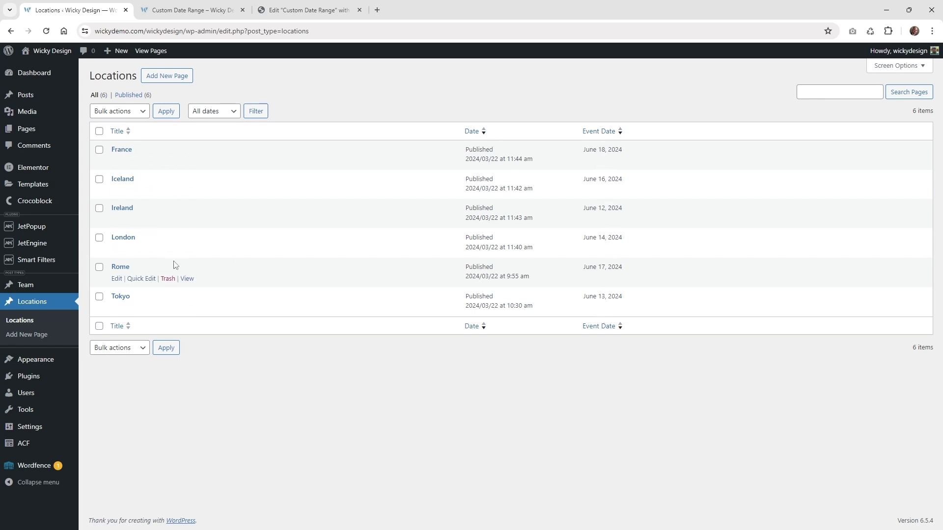
# Open the Locations post type in JetEngine and compare its Event Date admin column settings with the Locations list
pyautogui.moveTo(53, 246)
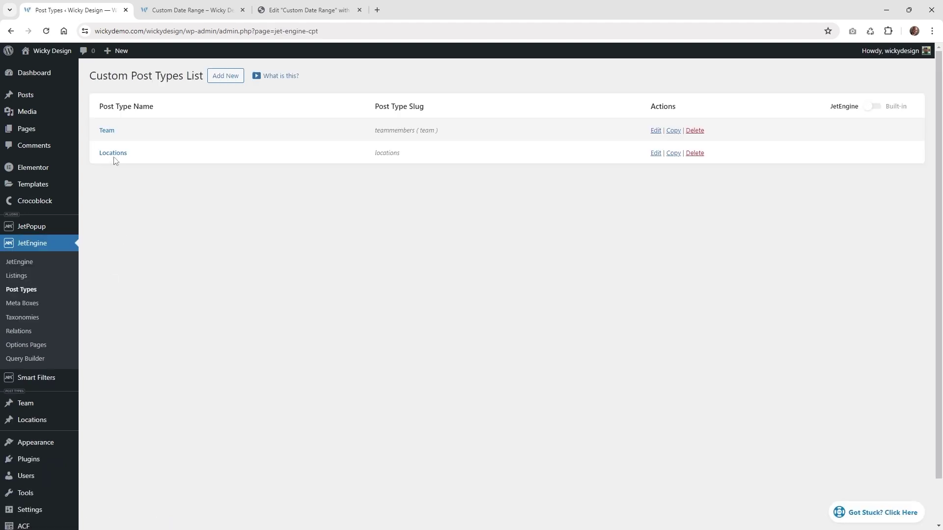
pyautogui.click(114, 155)
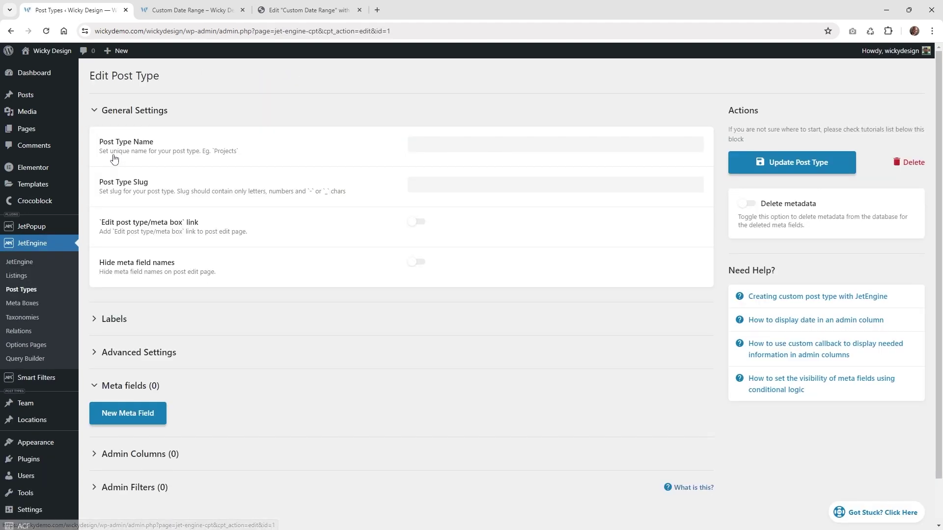
pyautogui.scroll(-3, 141, 379)
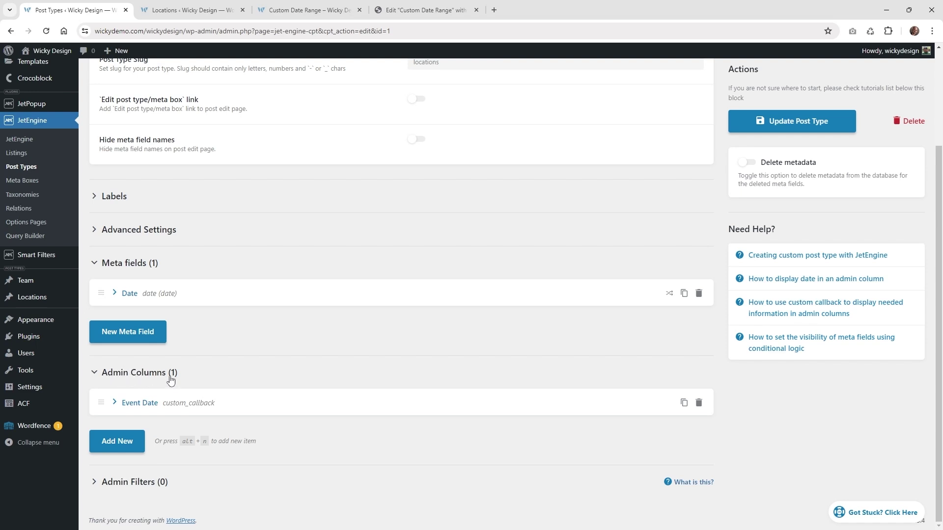
pyautogui.click(136, 404)
pyautogui.scroll(-3, 136, 403)
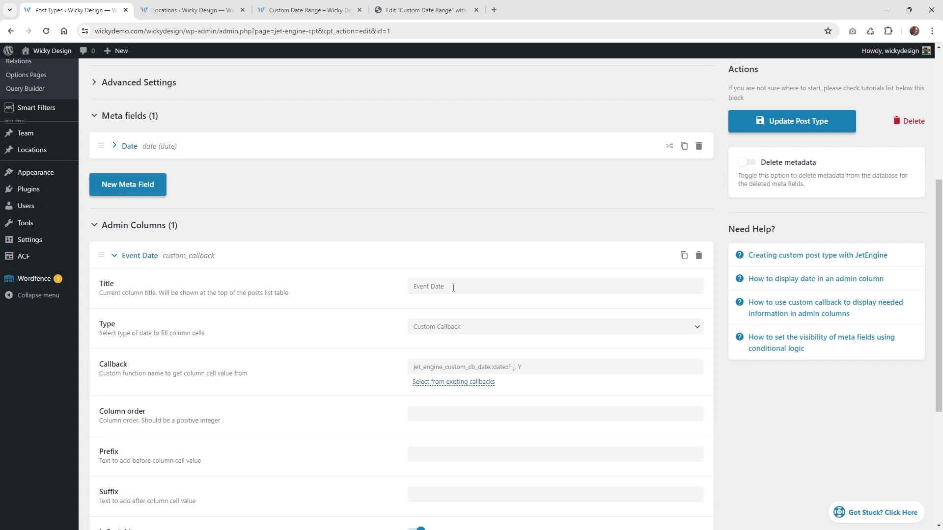
pyautogui.moveTo(454, 288); pyautogui.dragTo(392, 291)
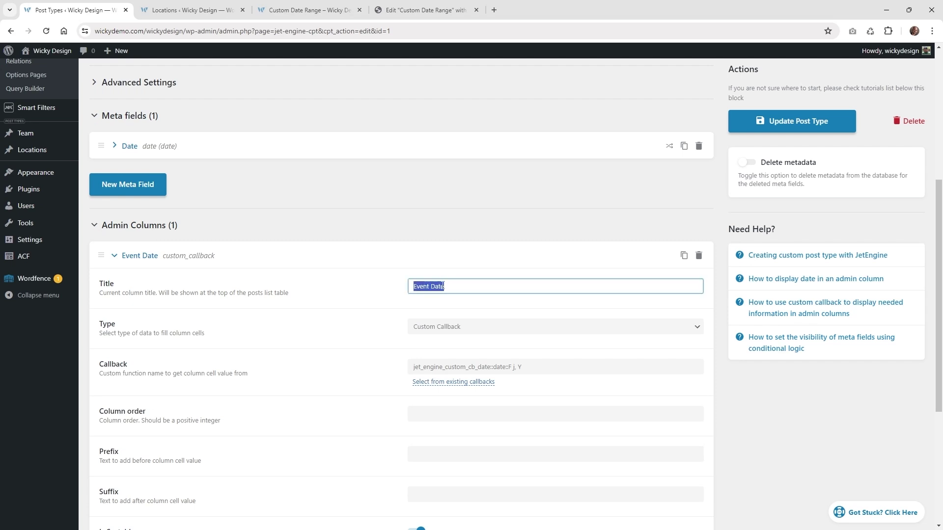
pyautogui.click(191, 10)
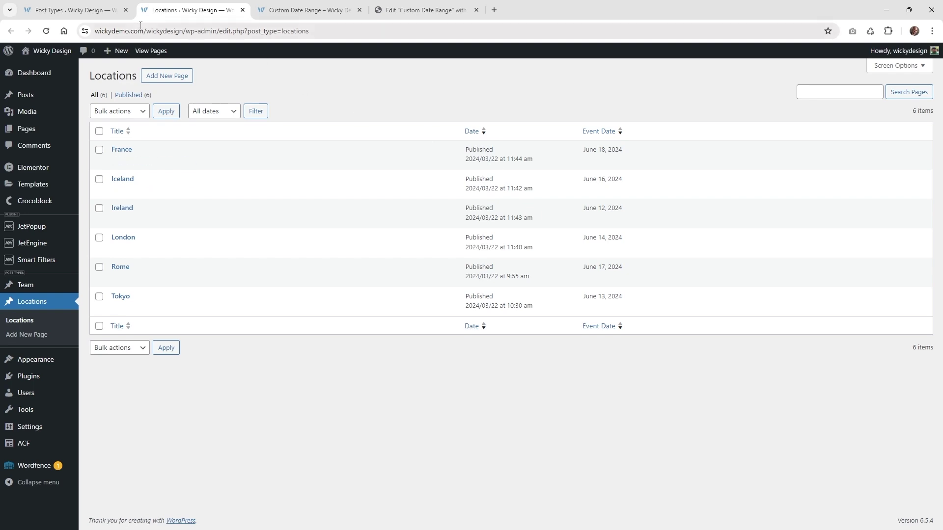
pyautogui.hotkey('ctrl', 'shift', 'Tab')
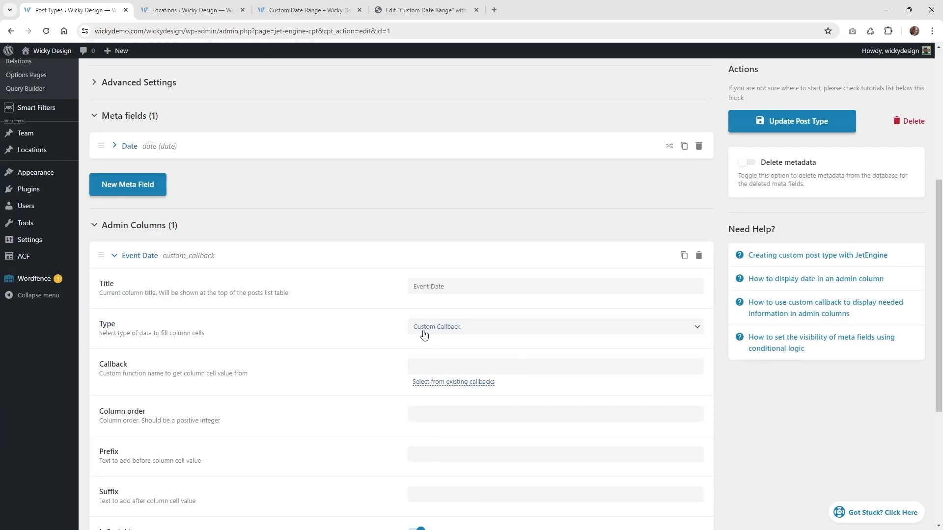
# Give the Event Date column the Custom Callback type with jet_engine_custom_cb_date, using the field "date" and format "F j, Y"
pyautogui.click(451, 329)
pyautogui.click(439, 364)
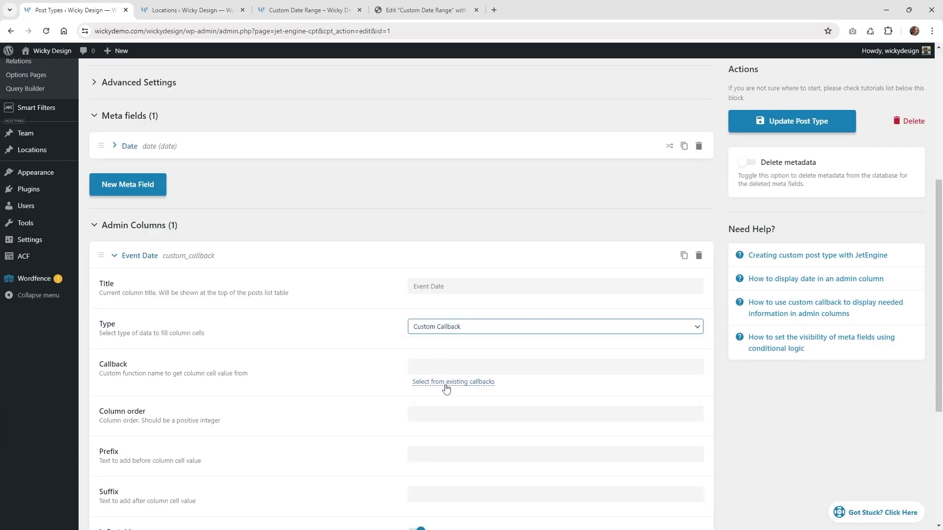
pyautogui.click(447, 385)
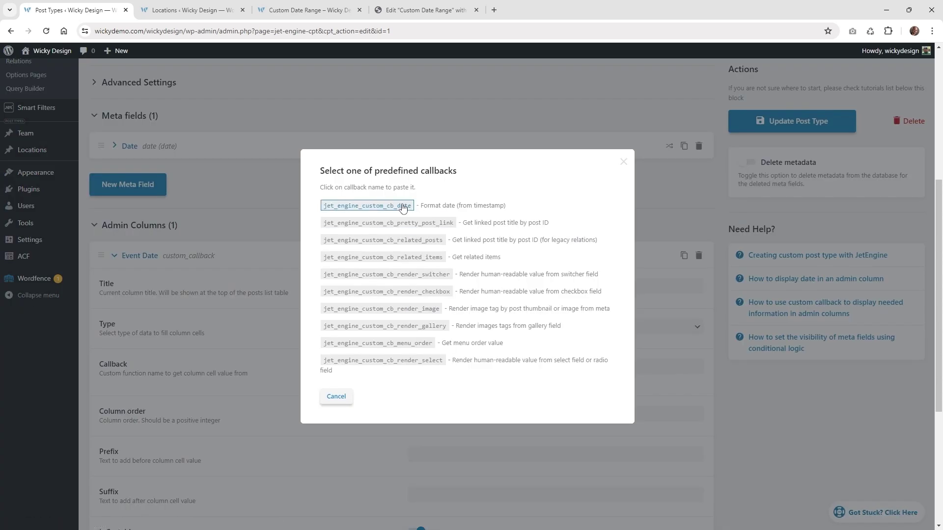
pyautogui.moveTo(467, 205); pyautogui.dragTo(505, 208)
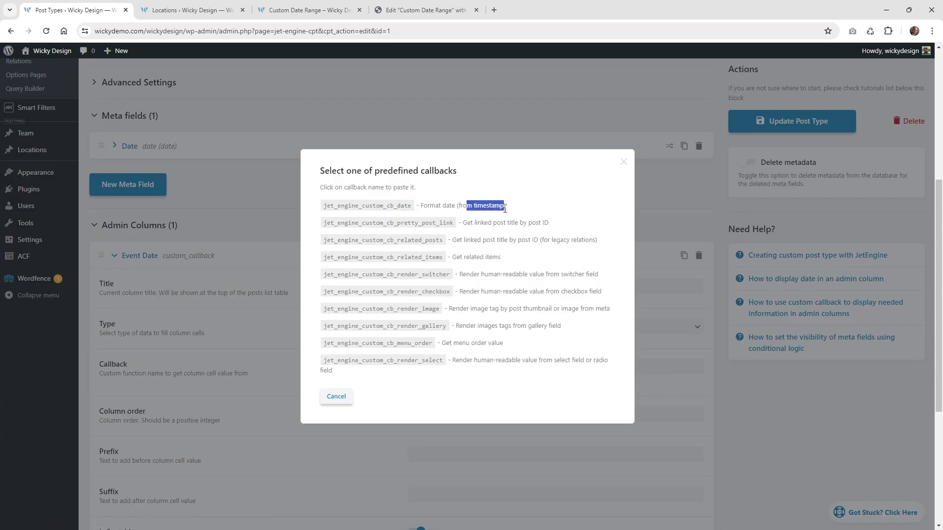
pyautogui.click(485, 206)
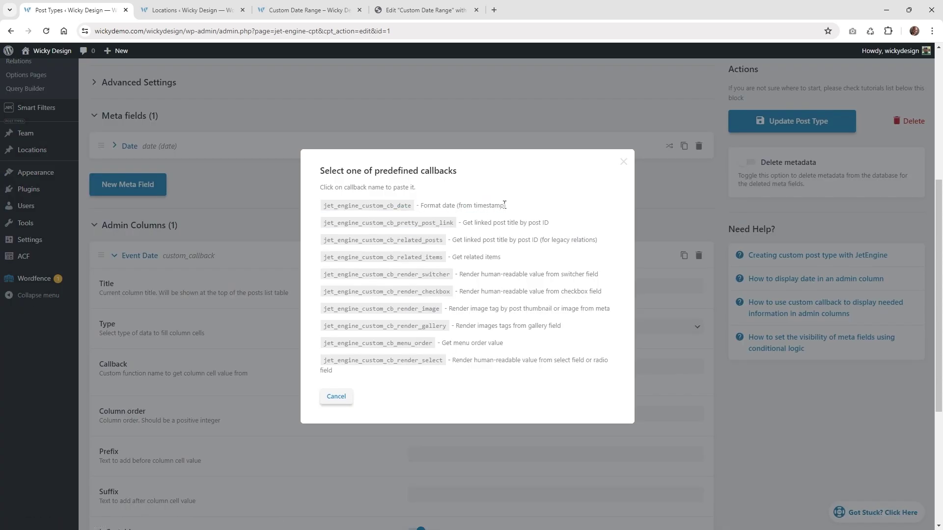
pyautogui.click(399, 206)
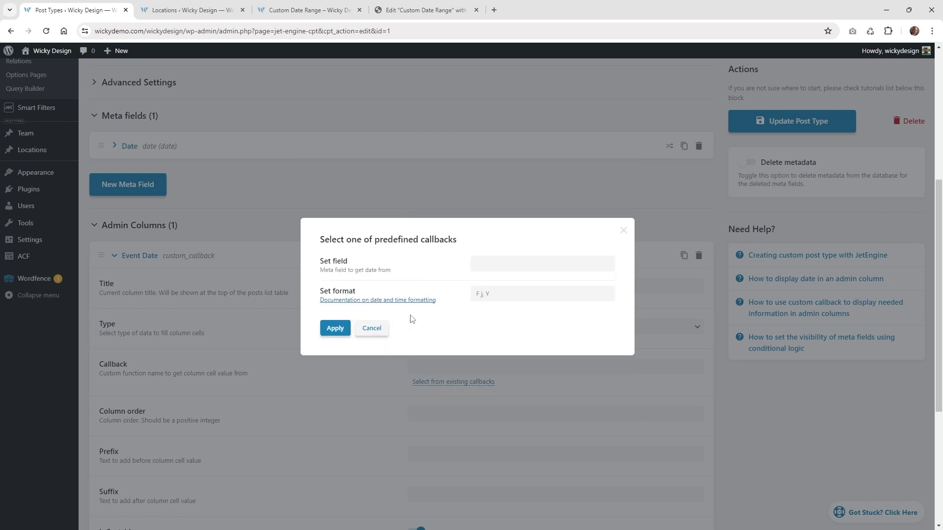
pyautogui.click(502, 263)
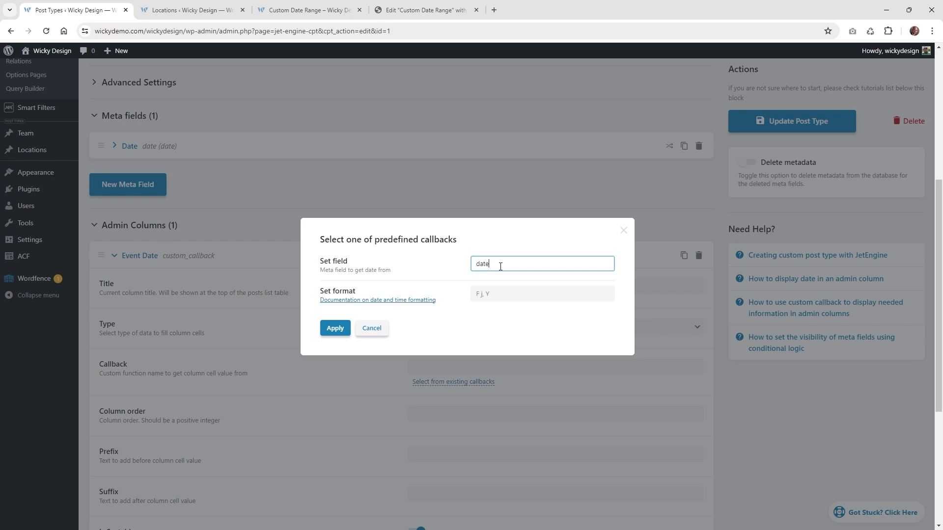
pyautogui.click(493, 296)
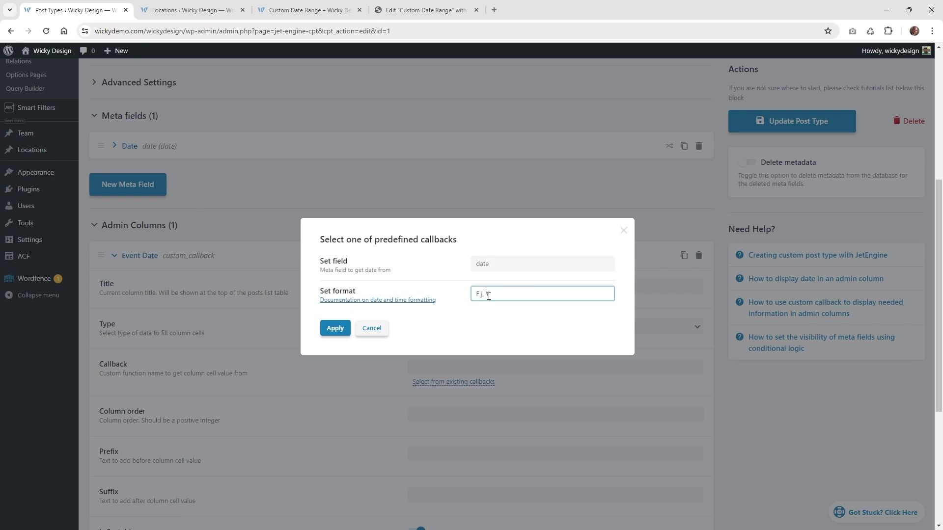
pyautogui.click(335, 328)
# Check that the Event Date column is sortable by the numeric field "date", and update the post type
pyautogui.scroll(-3, 351, 344)
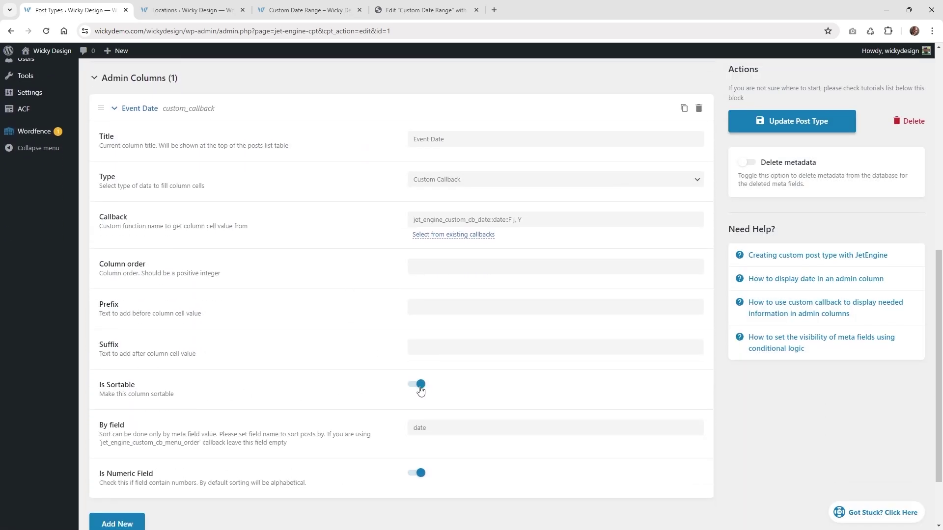
pyautogui.scroll(-2, 412, 387)
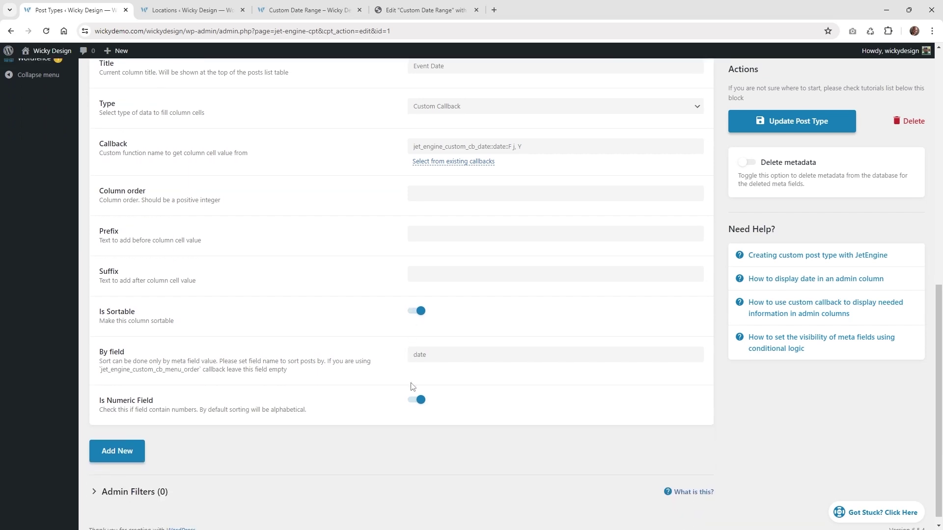
pyautogui.click(446, 347)
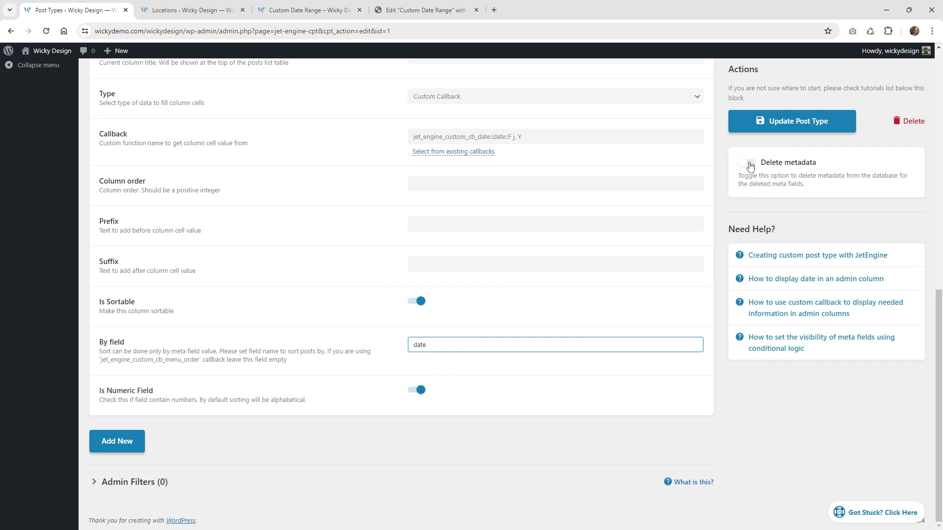
pyautogui.click(799, 126)
# Reload the Locations list, sort it by Event Date in ascending and descending order, and return to the live events page
pyautogui.click(187, 9)
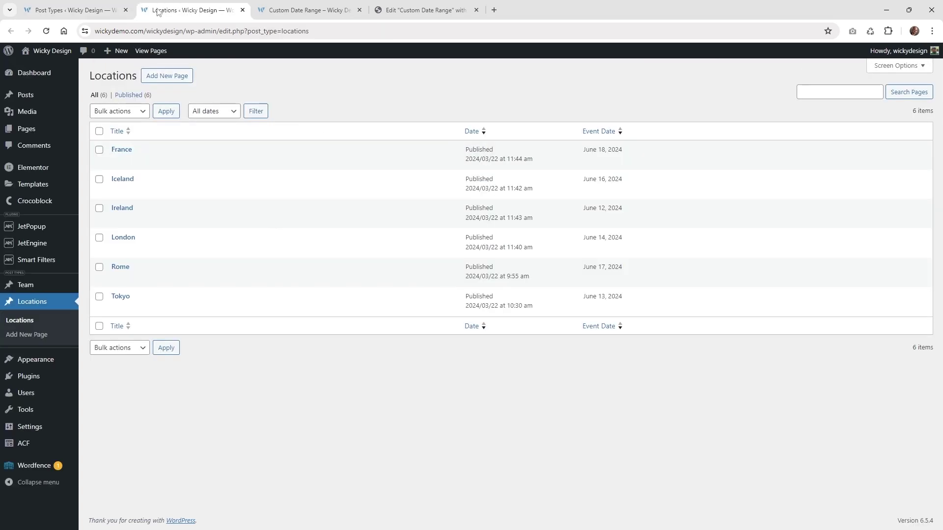
pyautogui.click(45, 32)
pyautogui.click(604, 133)
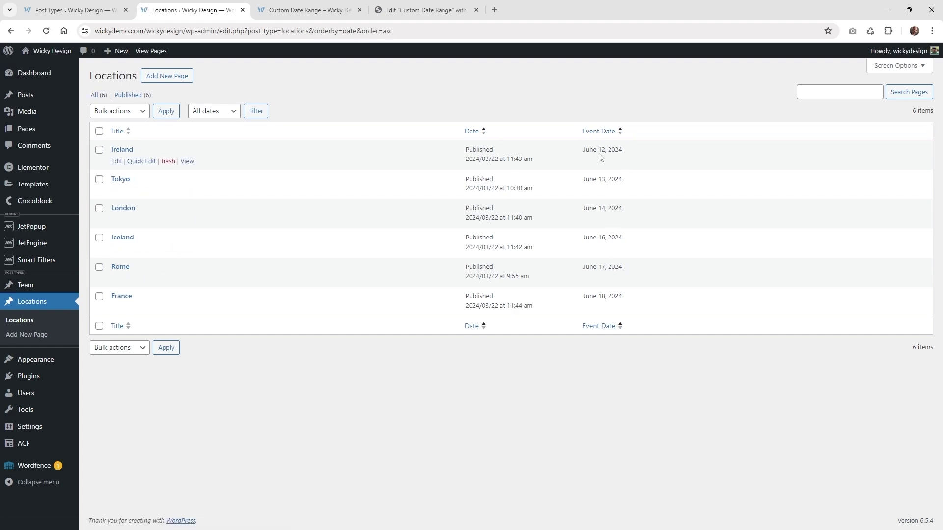
pyautogui.click(602, 134)
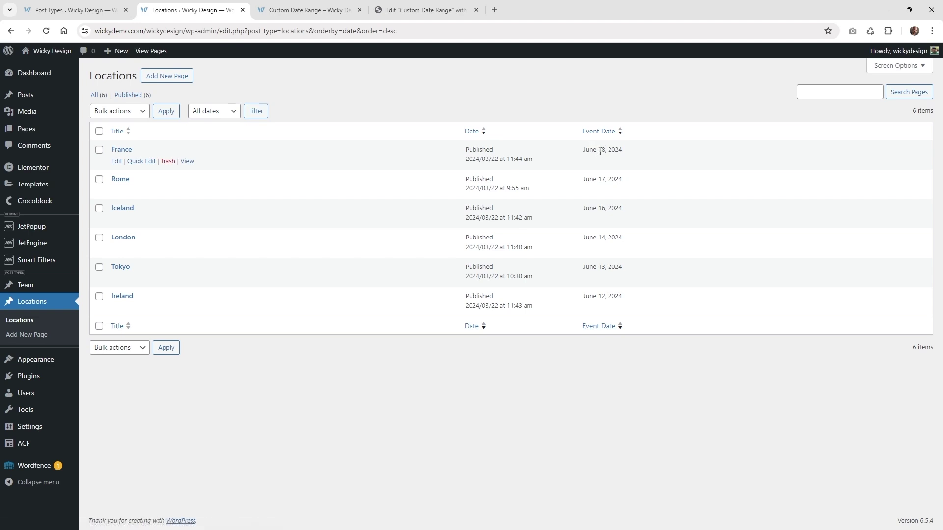
pyautogui.hotkey('ctrl', 'Tab')
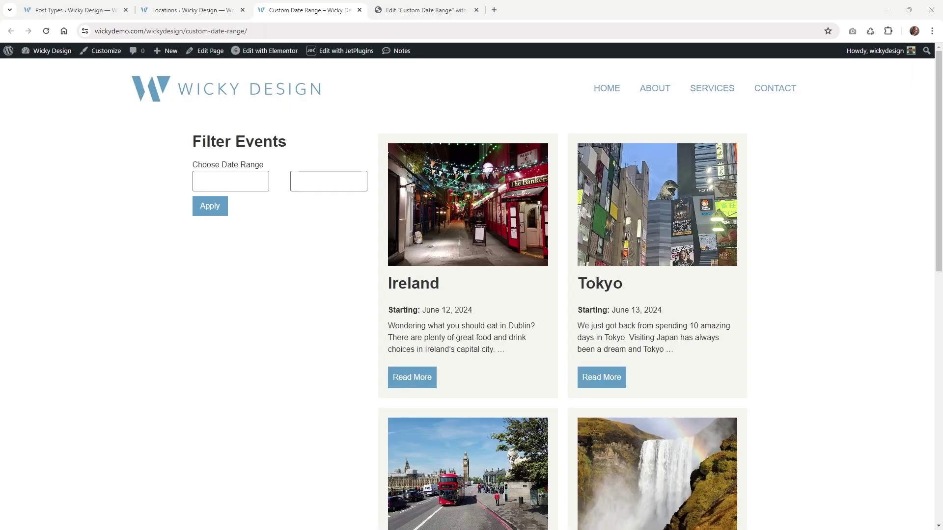